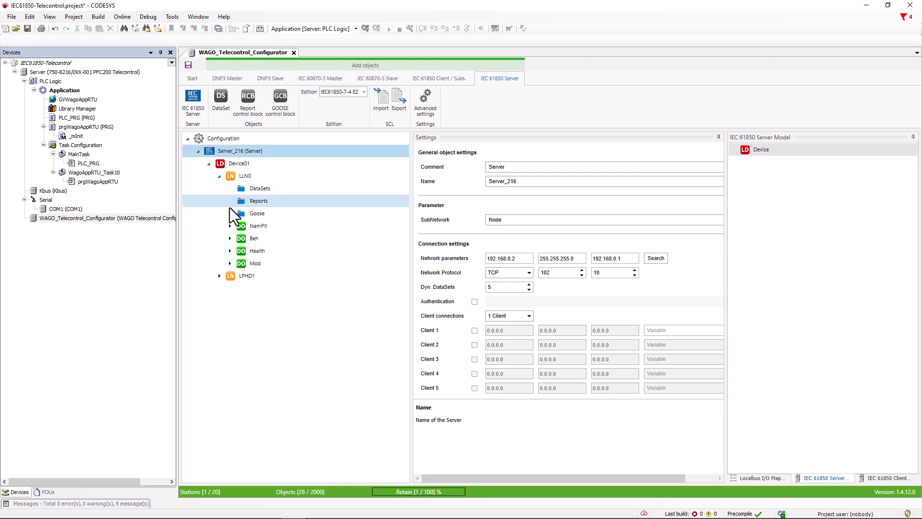
- Expand the LPHD1 logical node and set Server_216's SubNetwork name to Server216
click(219, 276)
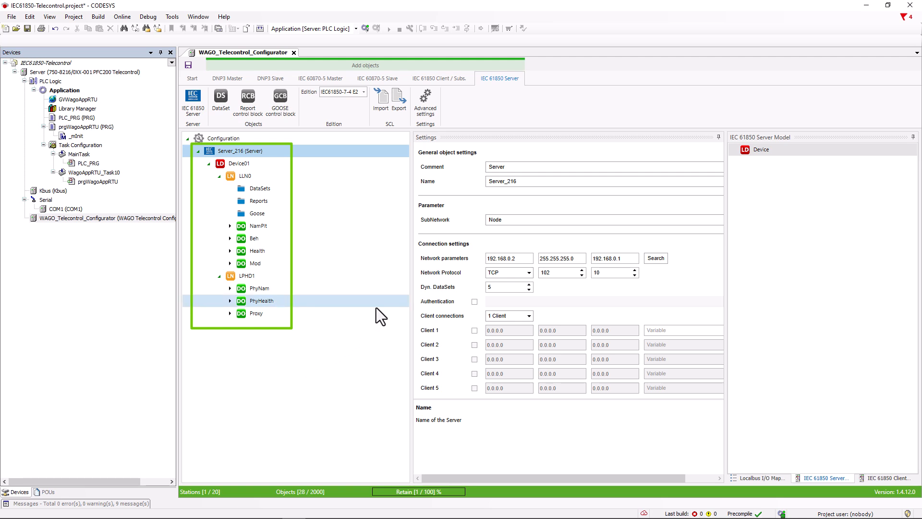
click(504, 219)
key(BackSpace)
key(BackSpace)
key(BackSpace)
key(BackSpace)
text(Se)
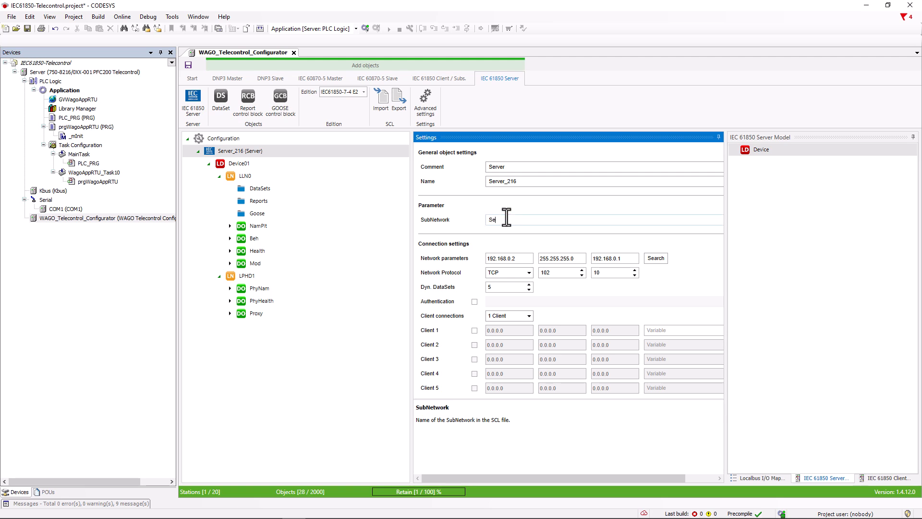
text(rver_216)
- Export the server configuration as the instantiated IED description file Server216.iid and view its contents in Notepad
click(398, 99)
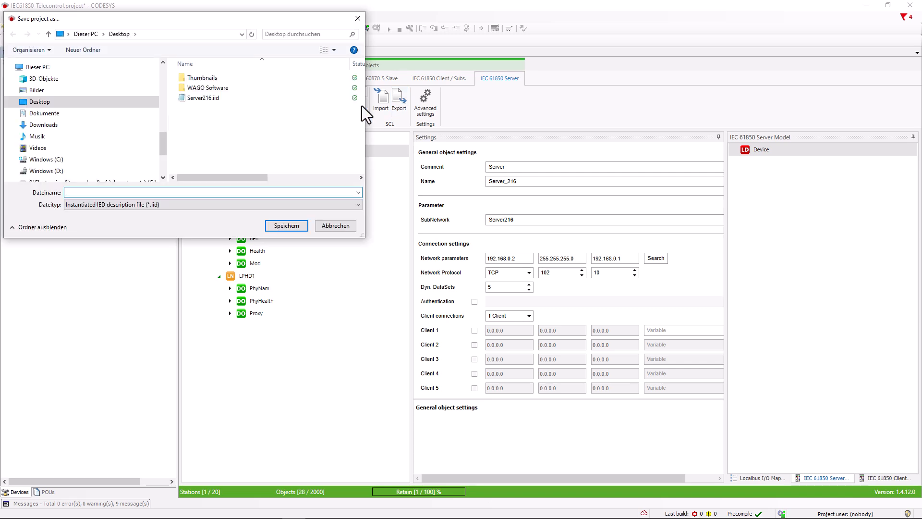
click(286, 226)
click(484, 262)
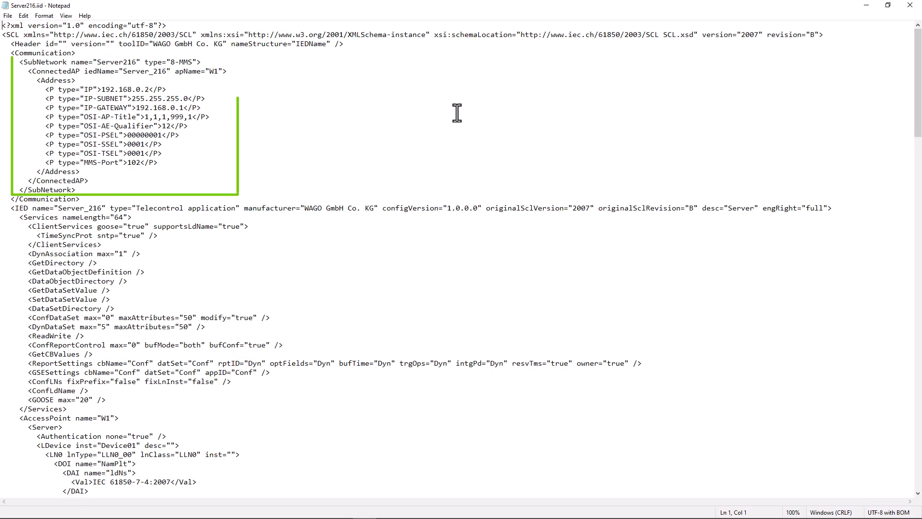
click(456, 113)
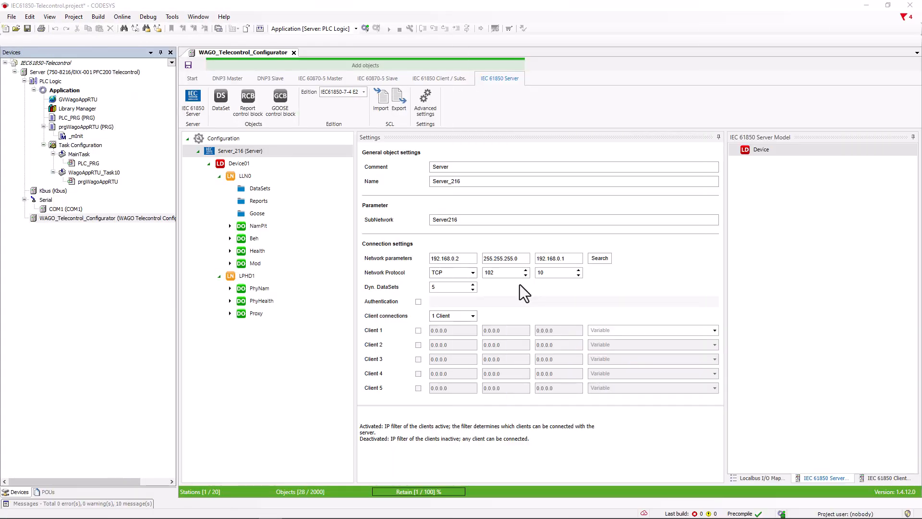
- Search the device's network adapters and apply the IP parameters of br0 (172.29.233.216) to the server
click(520, 285)
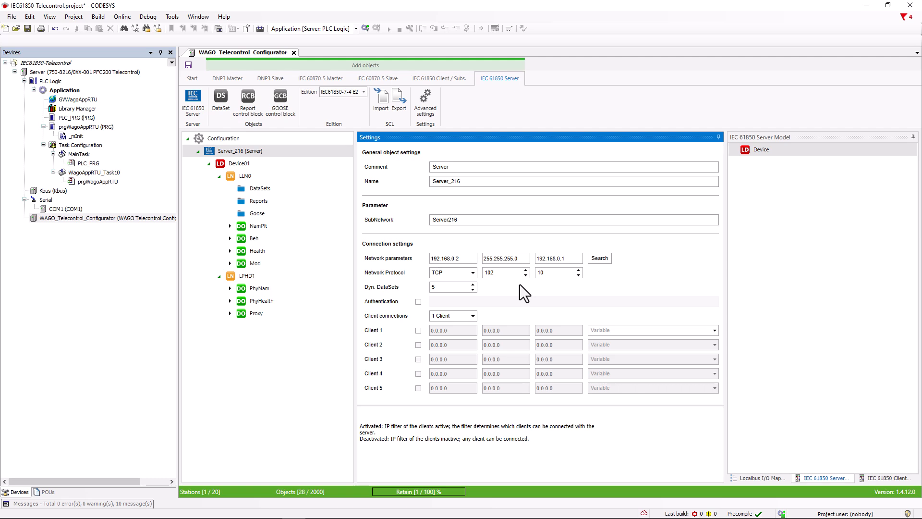
click(600, 259)
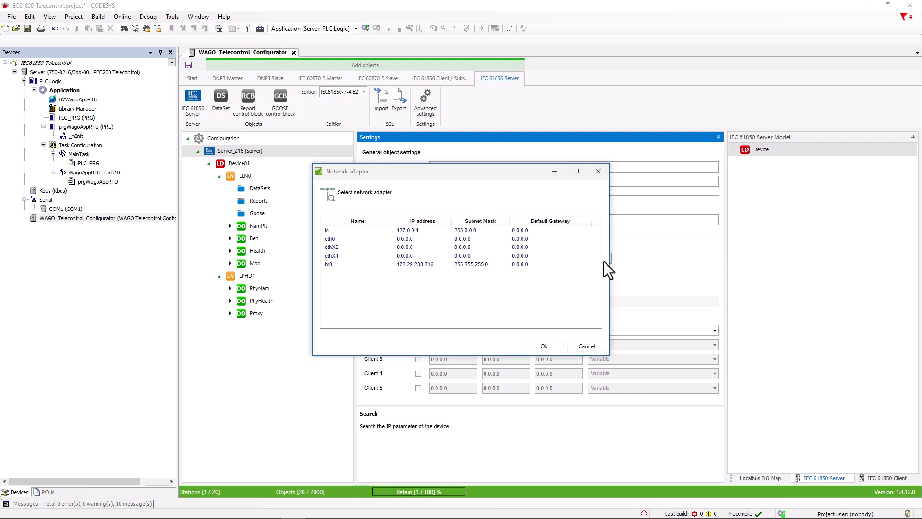
click(495, 267)
click(544, 346)
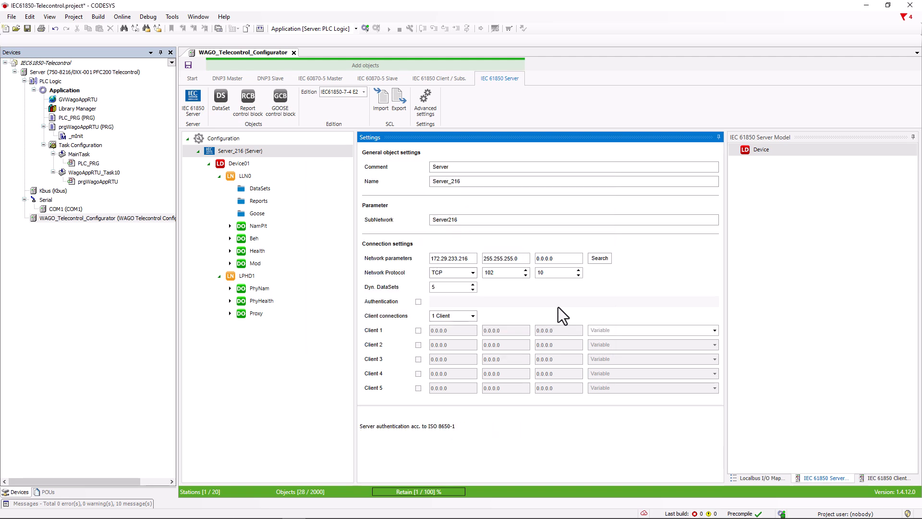
- Look through the network protocol options, keeping TCP, and toggle server authentication on and back off
click(474, 274)
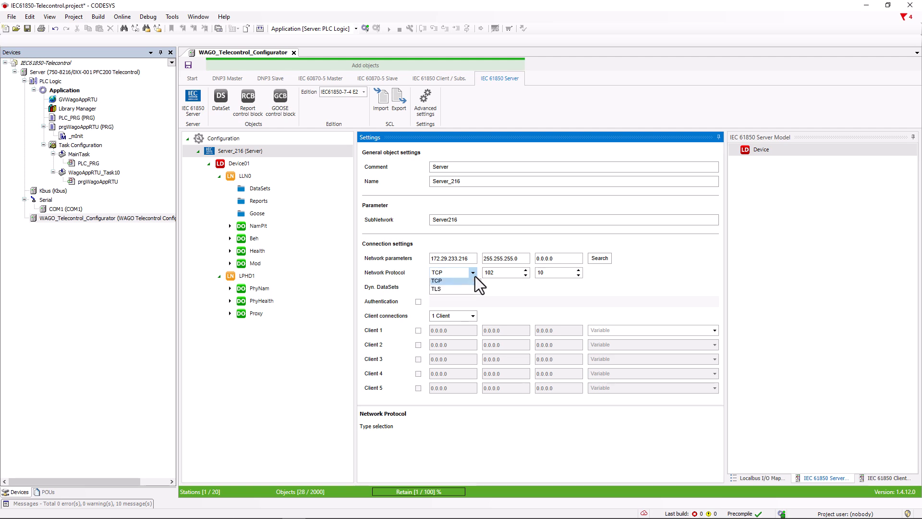
click(471, 275)
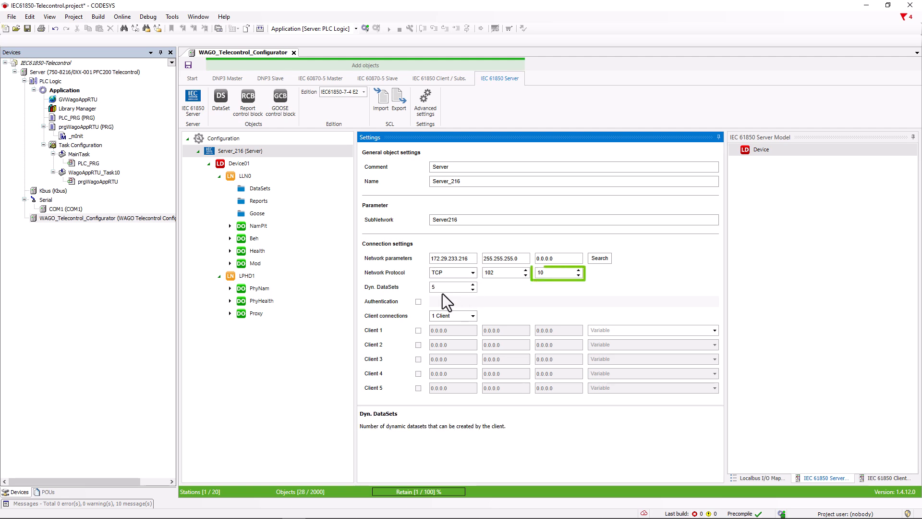
click(418, 302)
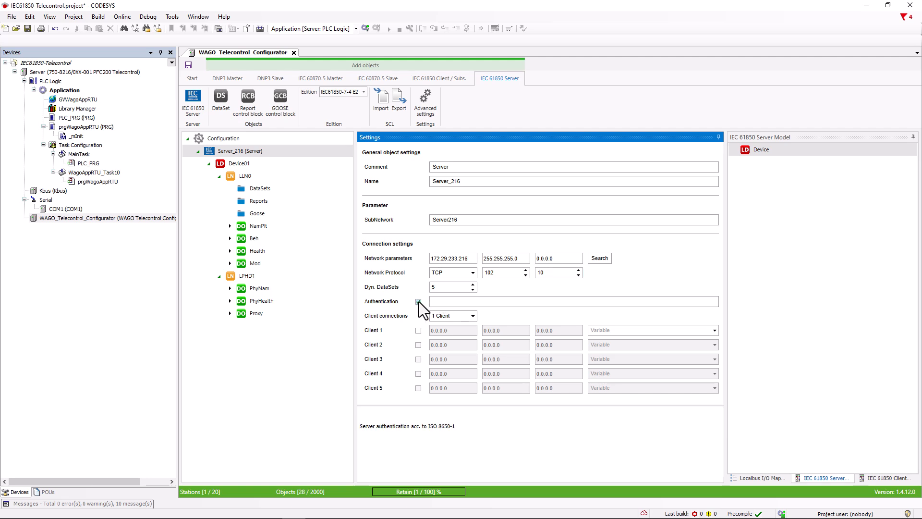
click(418, 301)
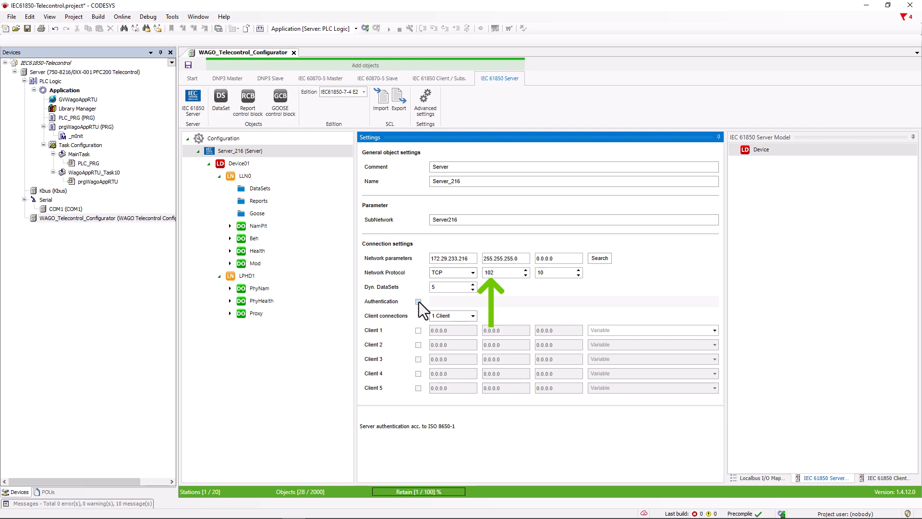
- Allow 2 client connections and activate the IP filters for Client 1 and Client 2
click(473, 315)
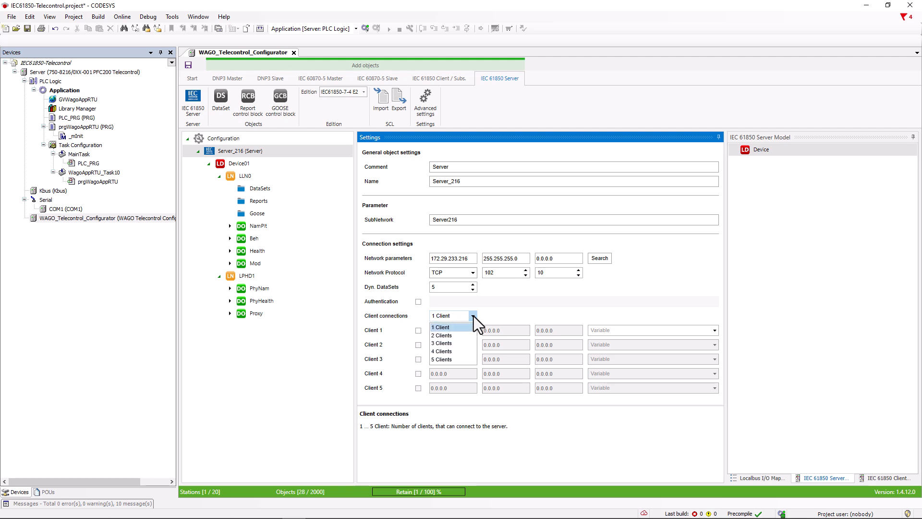
click(452, 336)
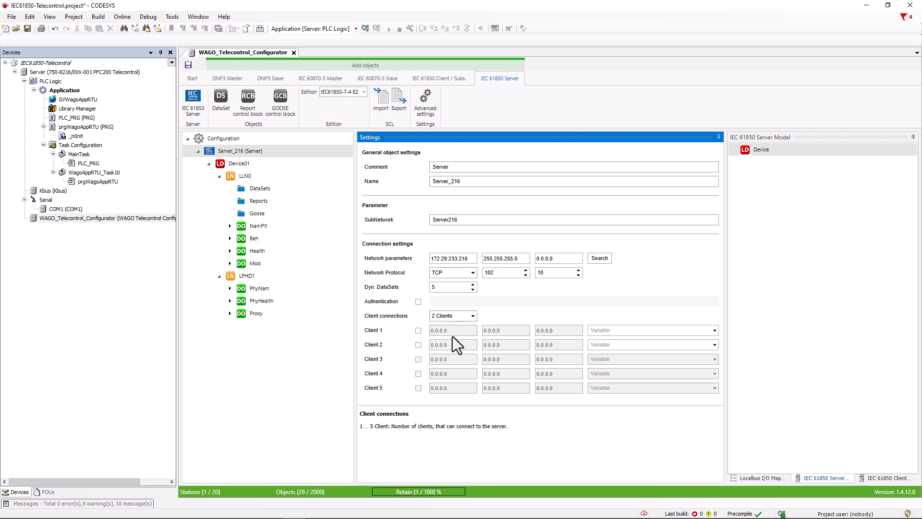
click(418, 331)
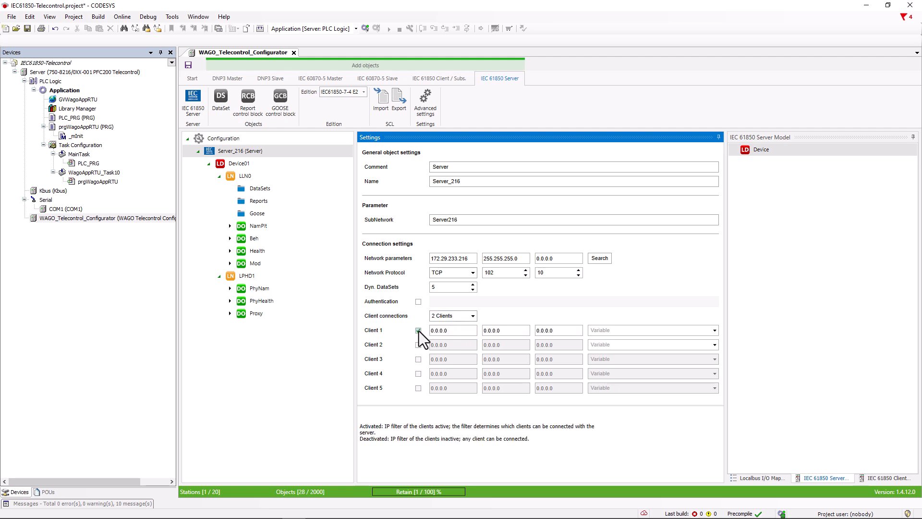
click(418, 345)
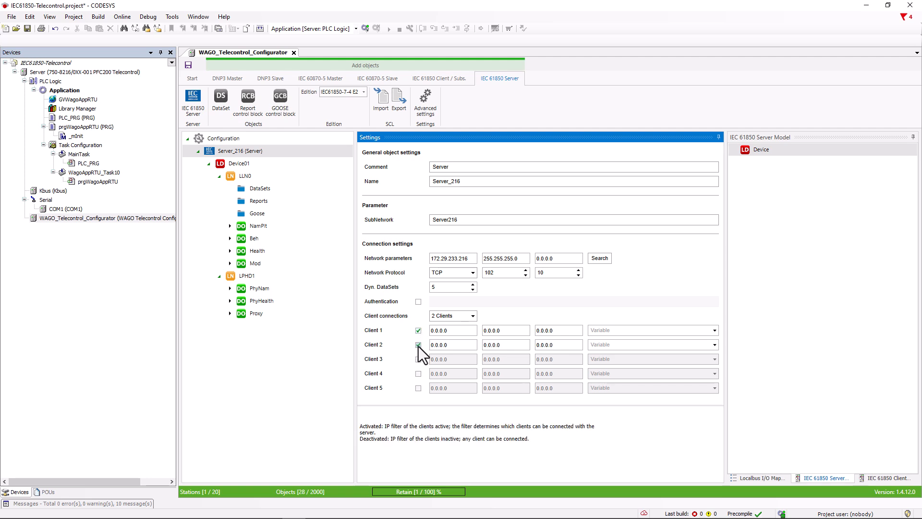
- Assign the variable xStatusCon to Client 1's connection state
click(602, 330)
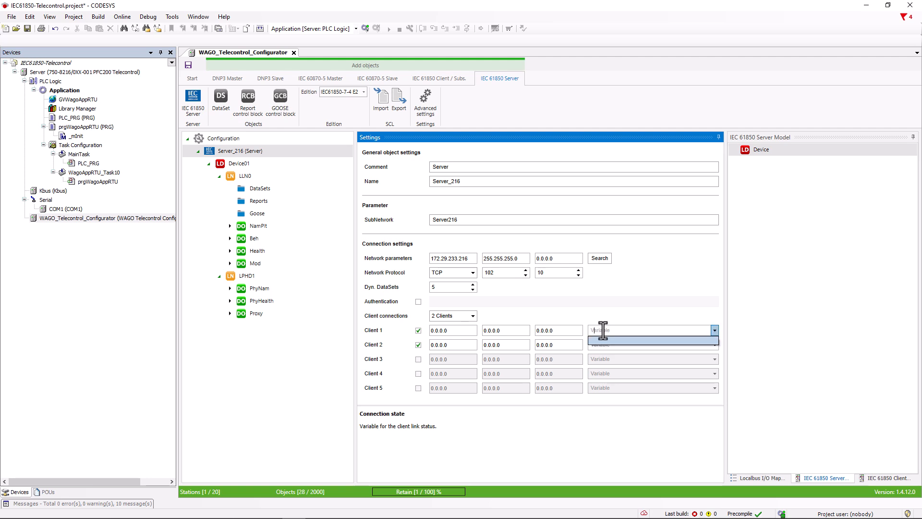
text(x)
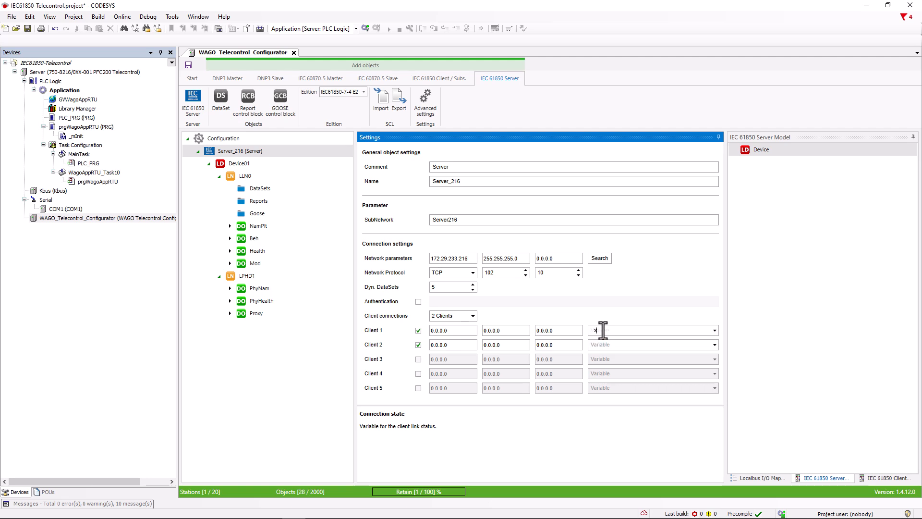
text(StatusCon)
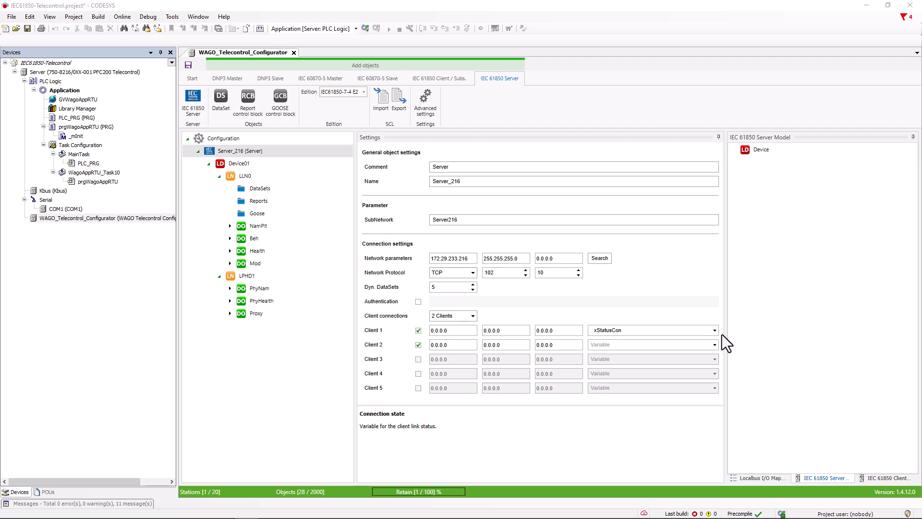
- Add the WGEN logical node from the Wind power plant group to Device01
click(760, 150)
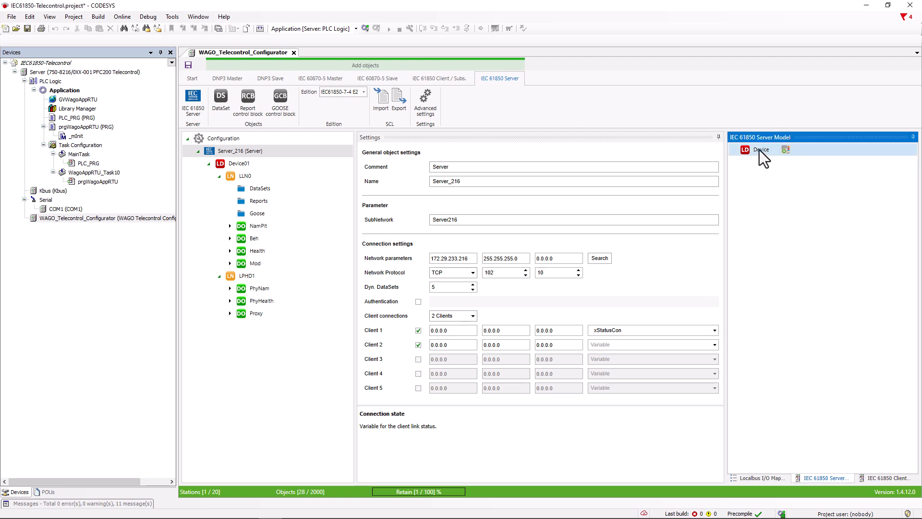
click(245, 164)
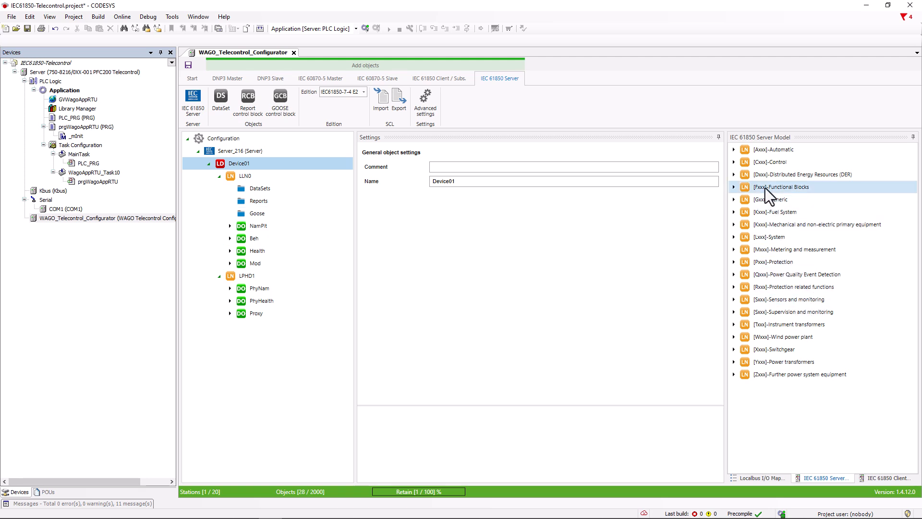
click(733, 150)
mouse_move(757, 166)
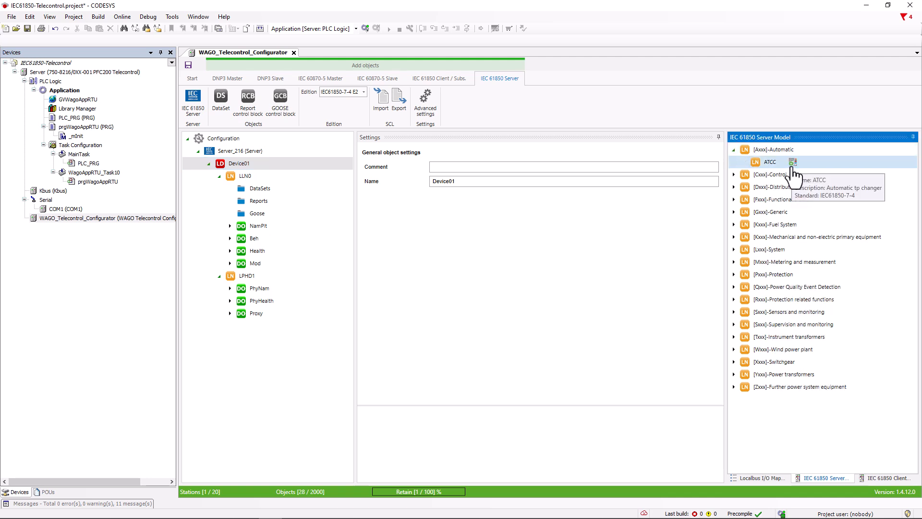
click(733, 150)
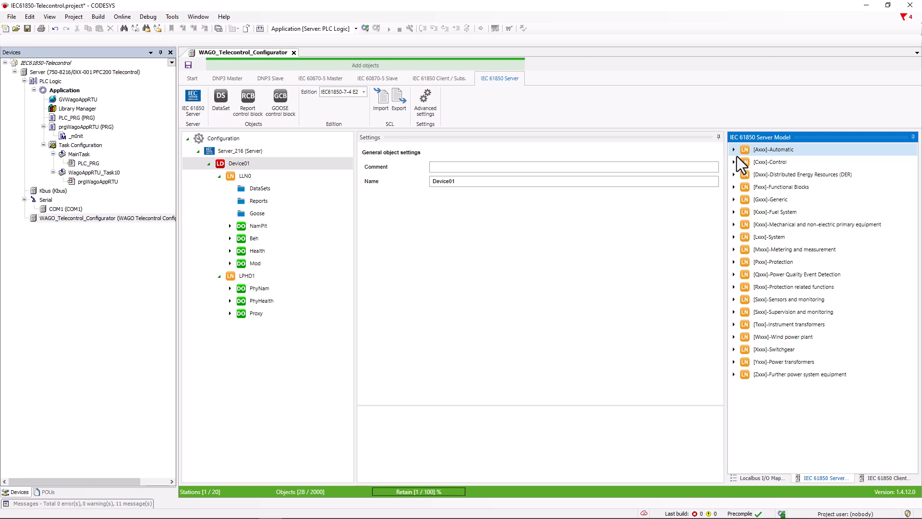
click(734, 337)
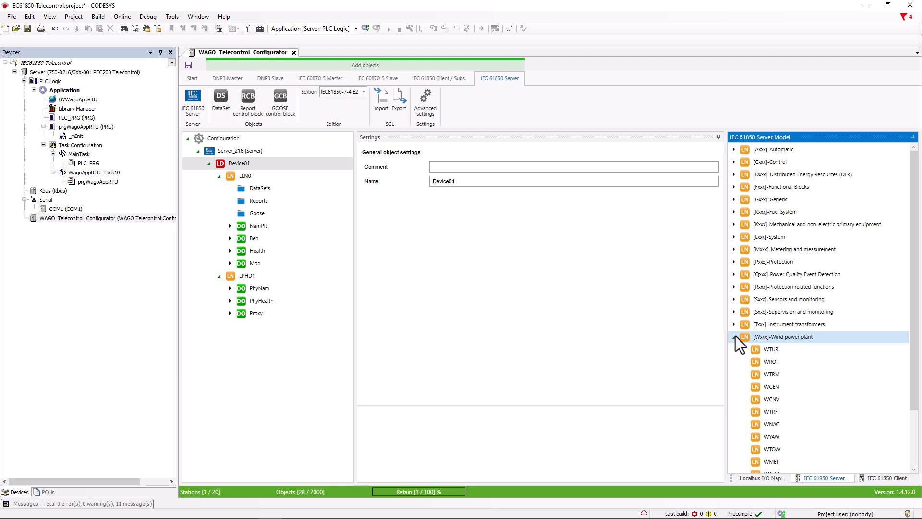
mouse_move(776, 388)
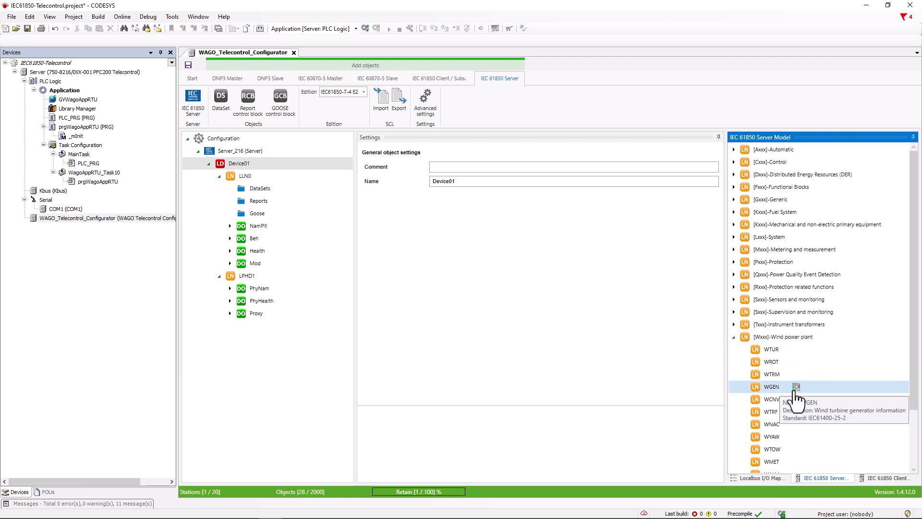
click(795, 387)
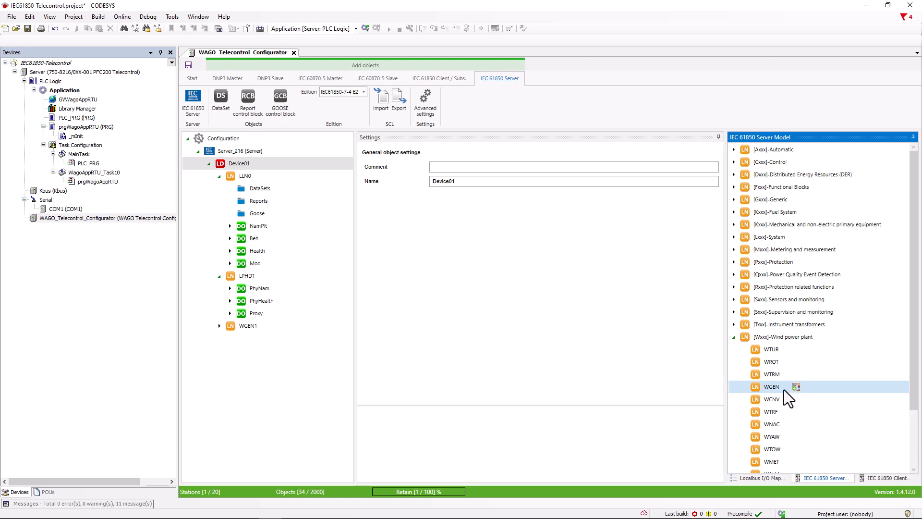
- Expand WGEN1 and its RotSpd data object to examine the rotor speed attributes
click(220, 327)
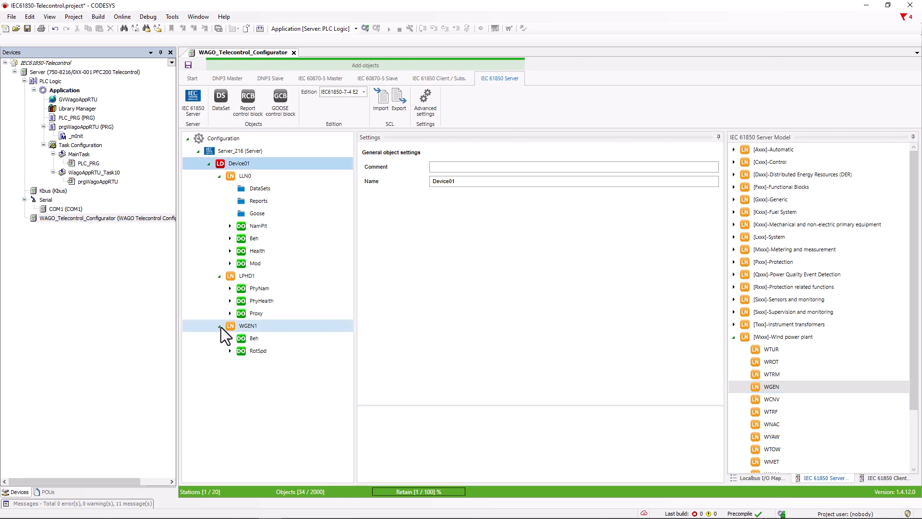
click(268, 351)
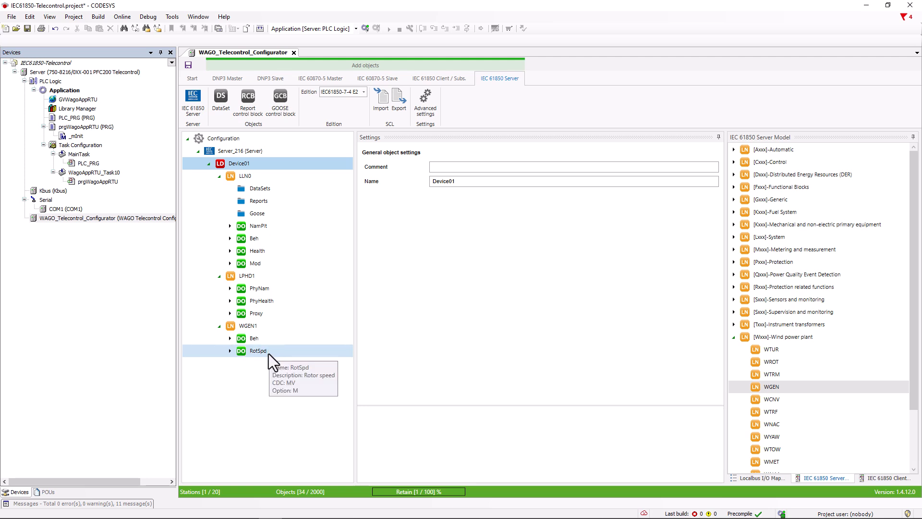
click(229, 351)
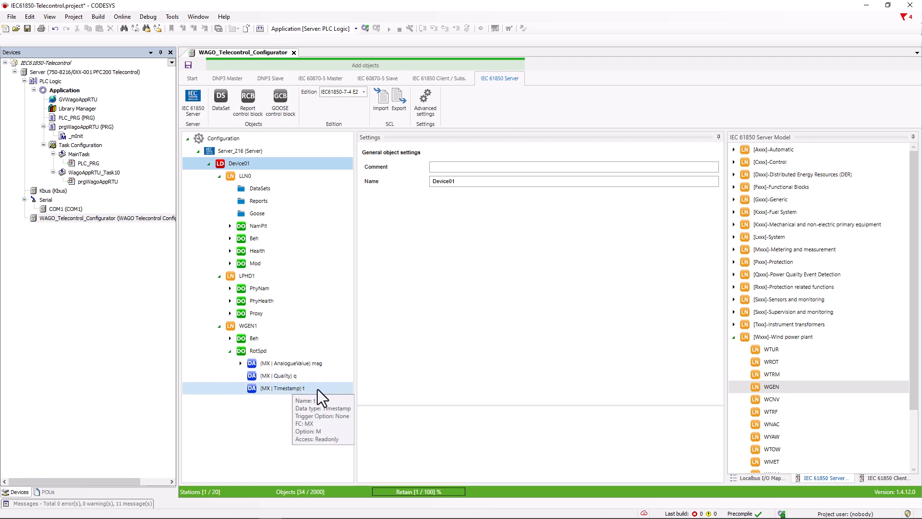
- Add the WMET logical node from the Wind power plant group to Device01
mouse_move(764, 385)
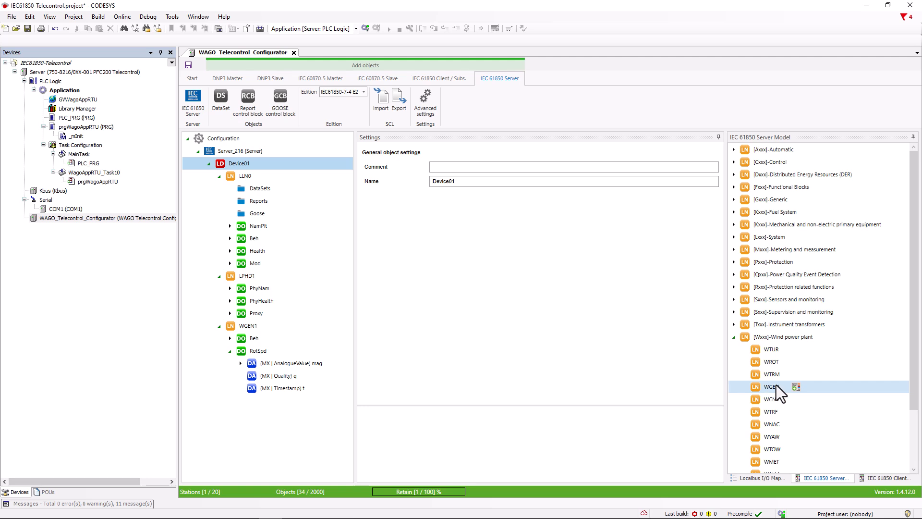
scroll(780, 396, down, 2)
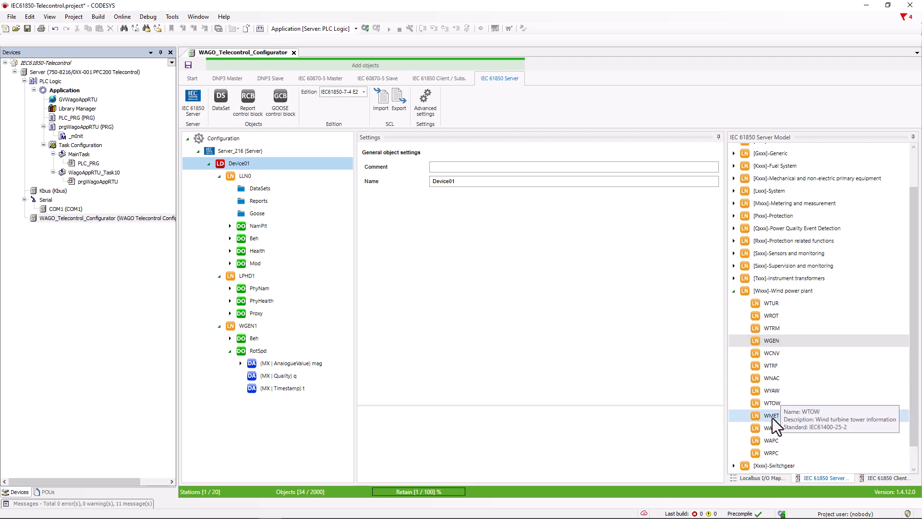
double_click(773, 417)
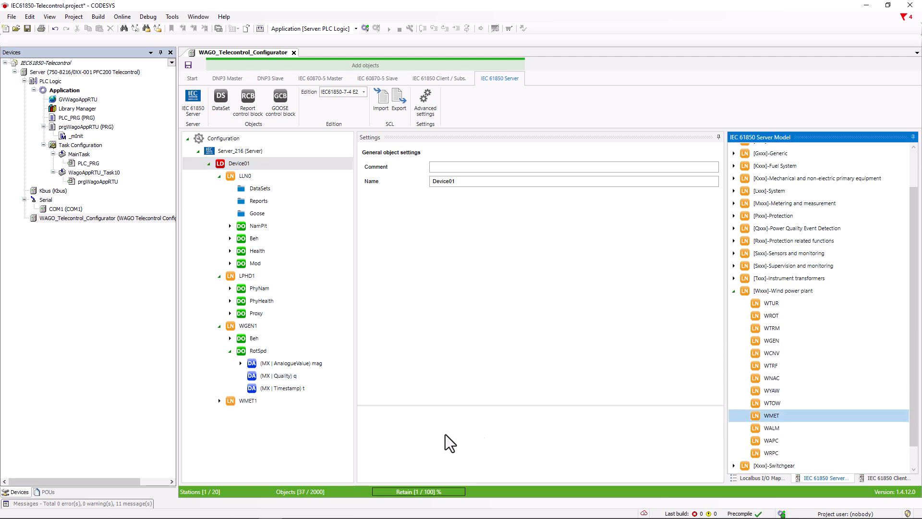
- Add the horizontal wind speed data object HorWdSpd to the WMET1 logical node
click(219, 401)
click(250, 403)
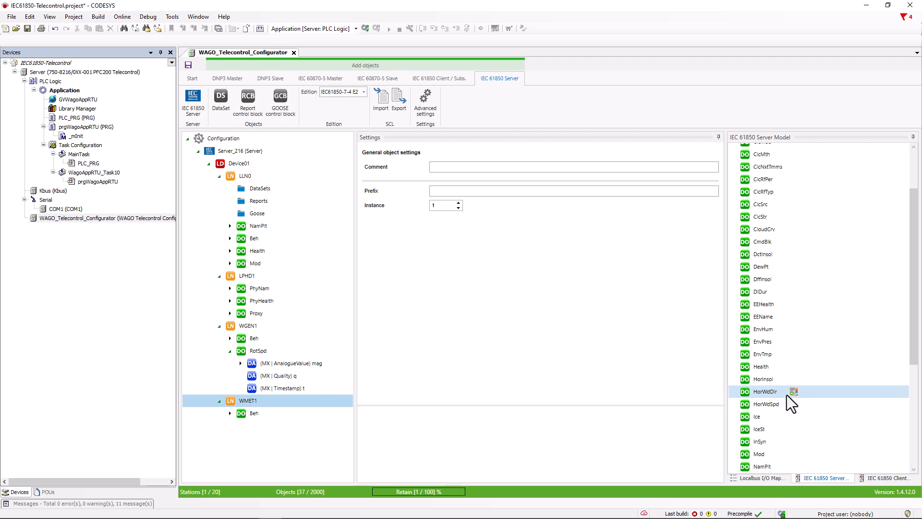
scroll(808, 413, down, 5)
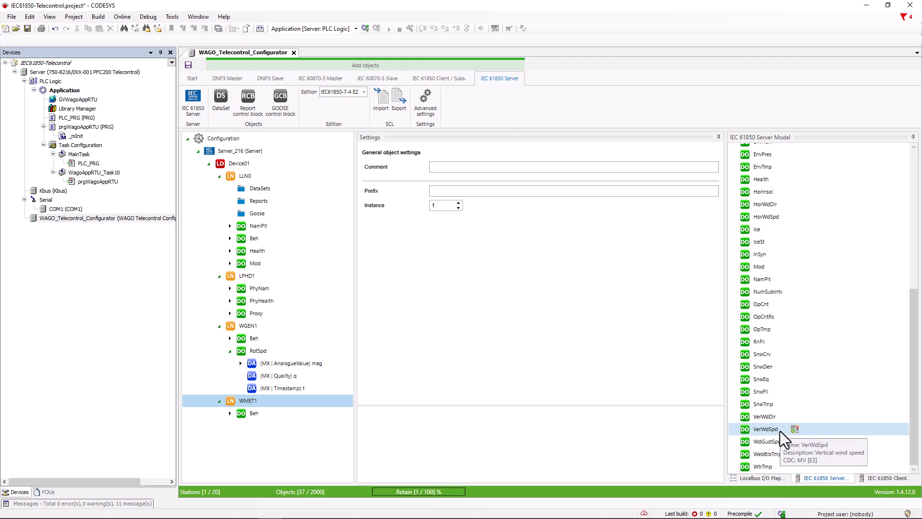
click(796, 217)
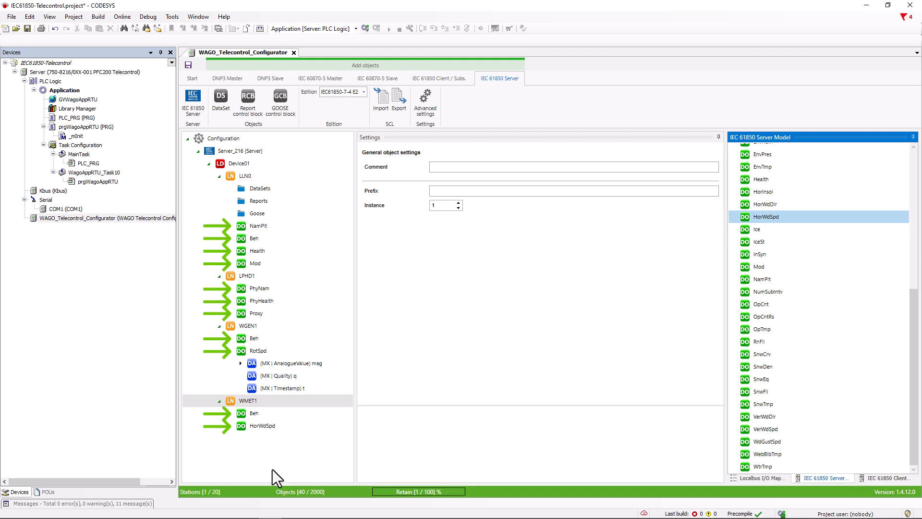
- Expand the HorWdSpd data object, and for Device01 open the Generic logical node group to examine the GGIO description
click(231, 426)
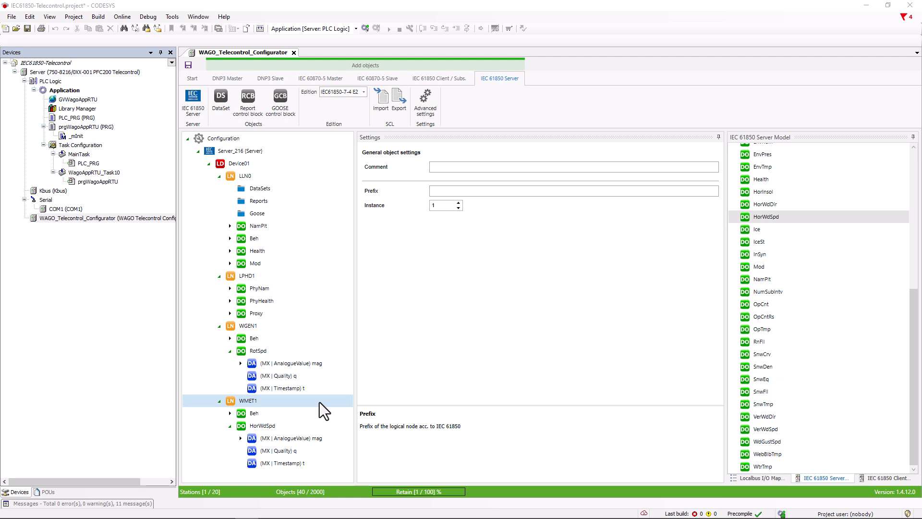
click(246, 165)
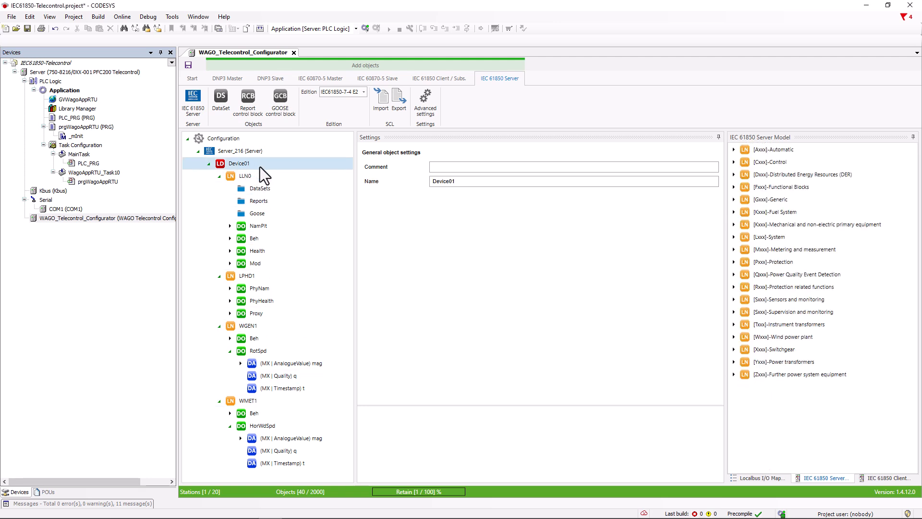
click(733, 200)
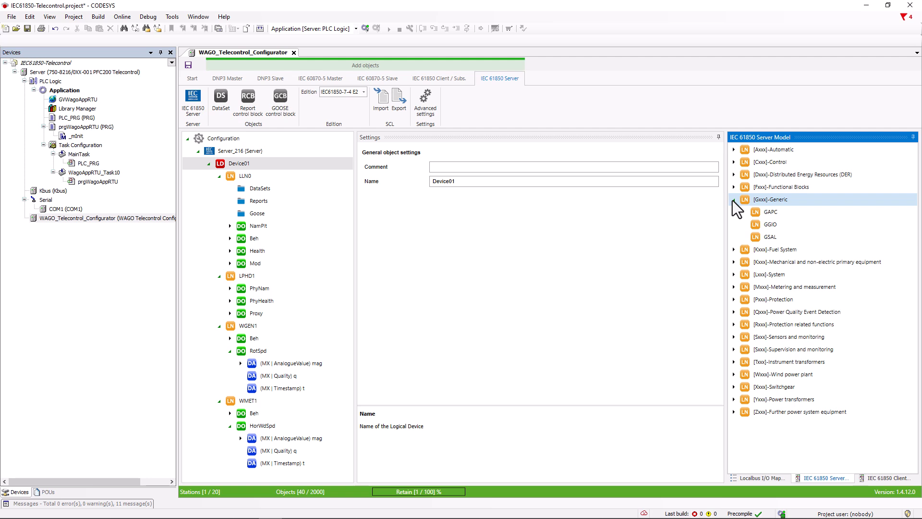
mouse_move(775, 227)
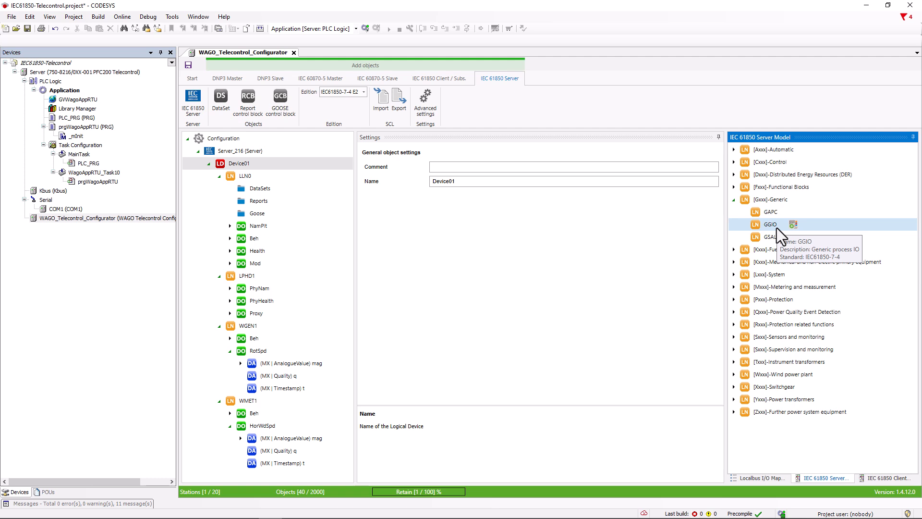
- Delete the WGEN1 and WMET1 logical nodes from Device01
click(249, 327)
key(Delete)
click(489, 302)
click(253, 328)
key(Delete)
click(492, 303)
- Add the GGIO logical node from the Generic group to Device01 and expand it
click(348, 164)
click(734, 199)
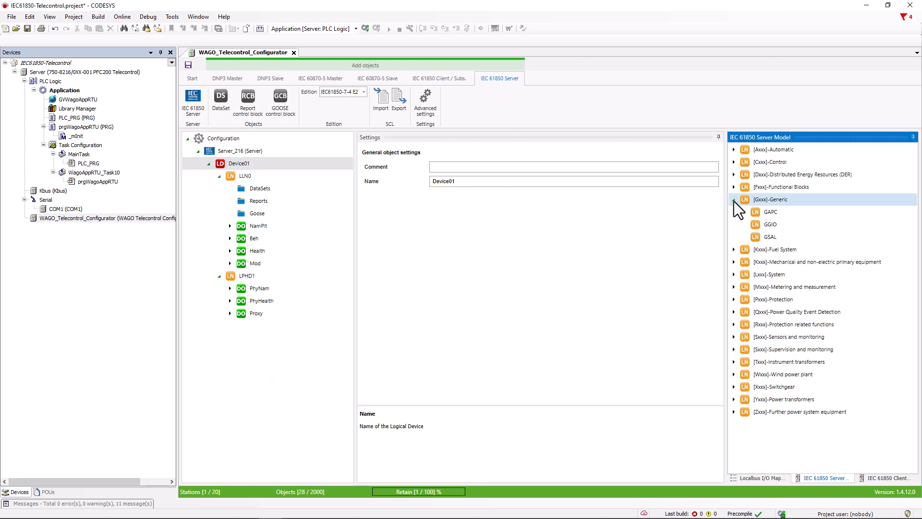
double_click(768, 225)
click(218, 327)
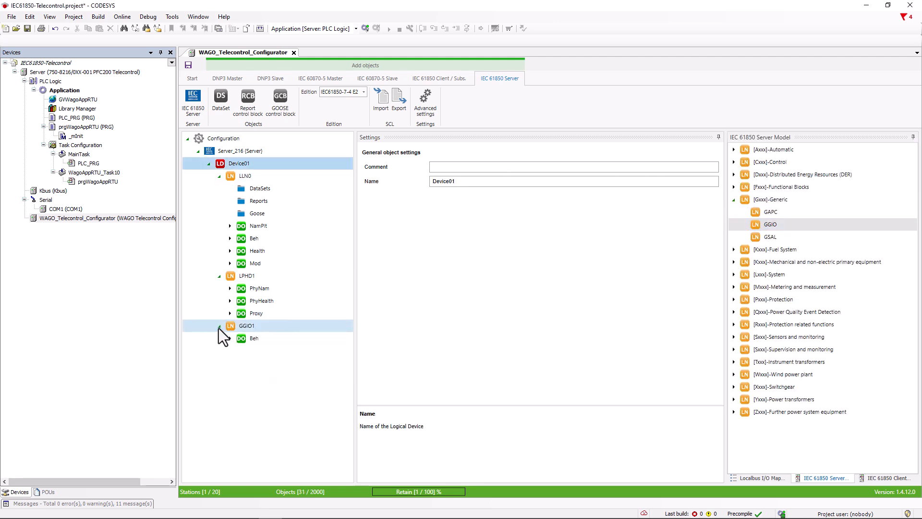
- Add the data objects Alm1, IntIn1 and SPCSO1 to the GGIO1 logical node
click(256, 326)
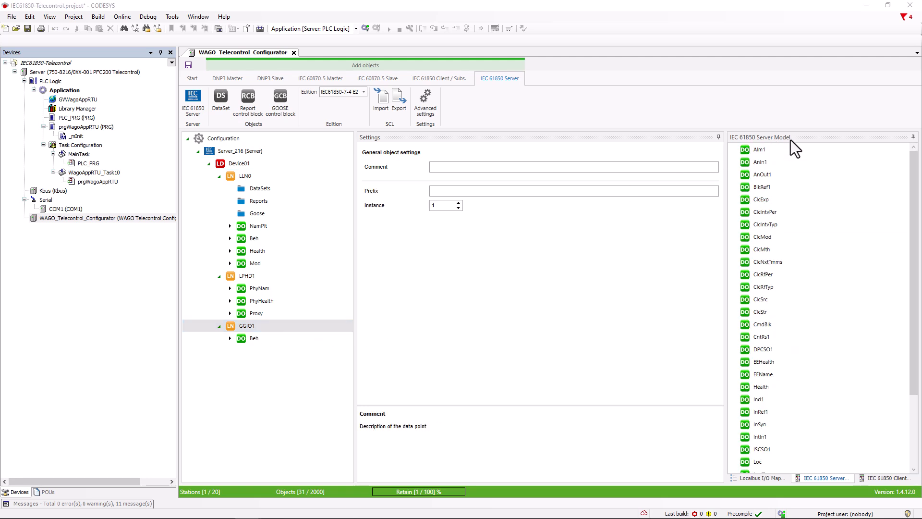
double_click(782, 150)
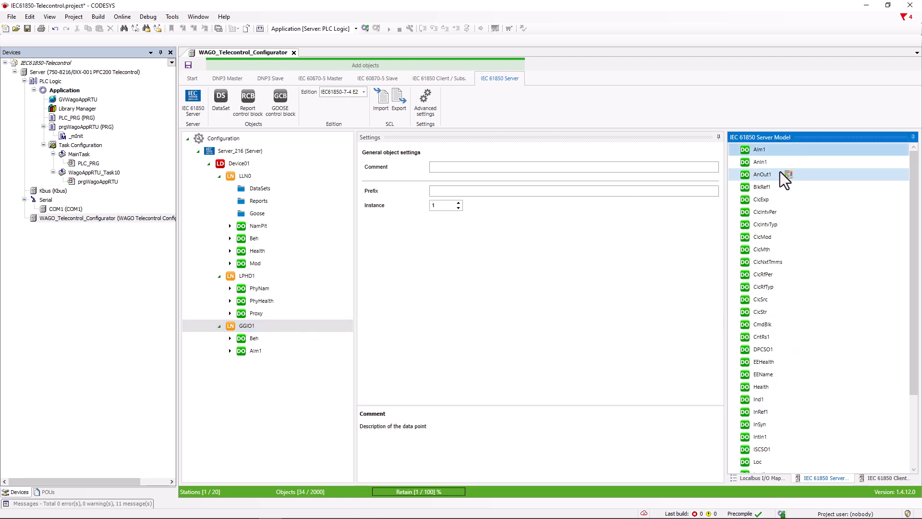
double_click(783, 437)
scroll(782, 439, down, 3)
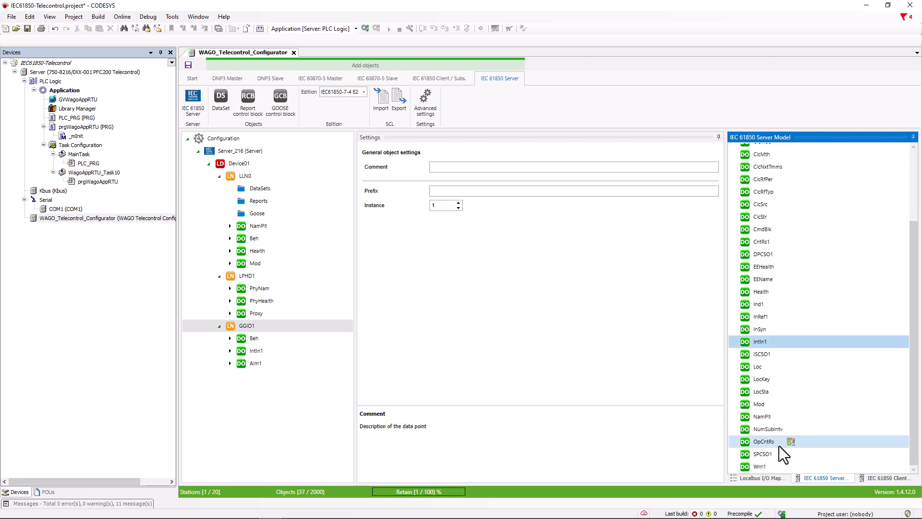
click(789, 455)
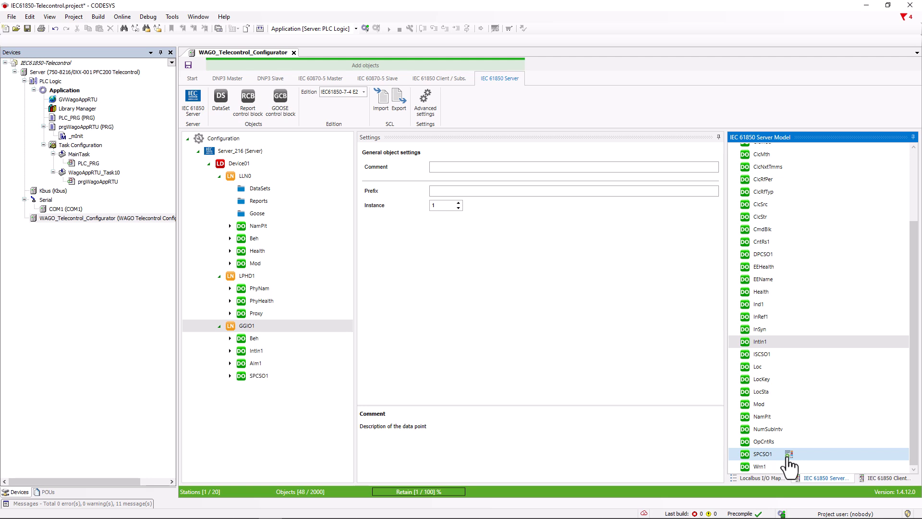
- Give Alm1's stVal attribute the comment ST_Alm1 and data point variable xAlm1, keeping its trigger option Dchg
click(229, 363)
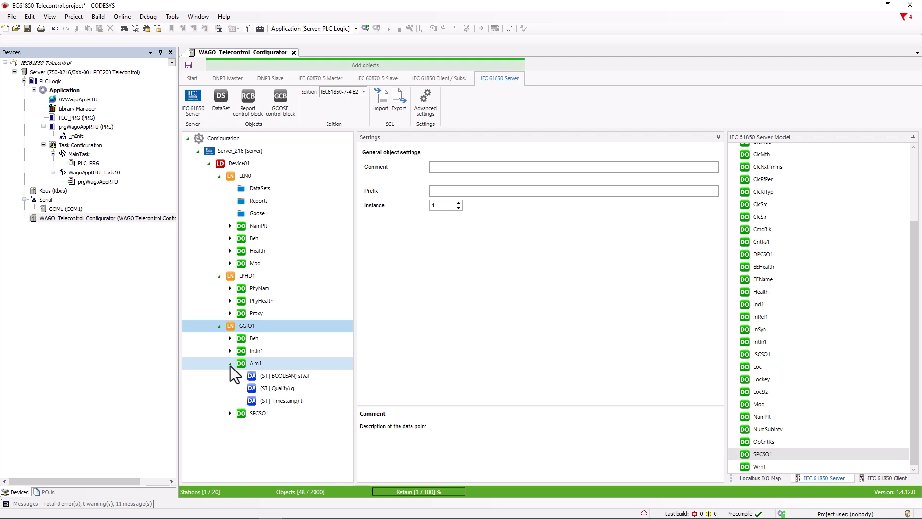
click(255, 366)
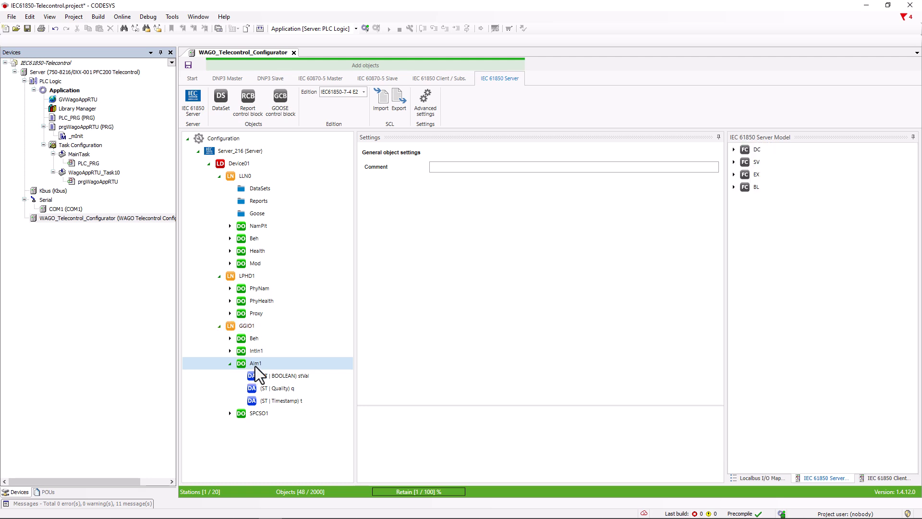
click(284, 377)
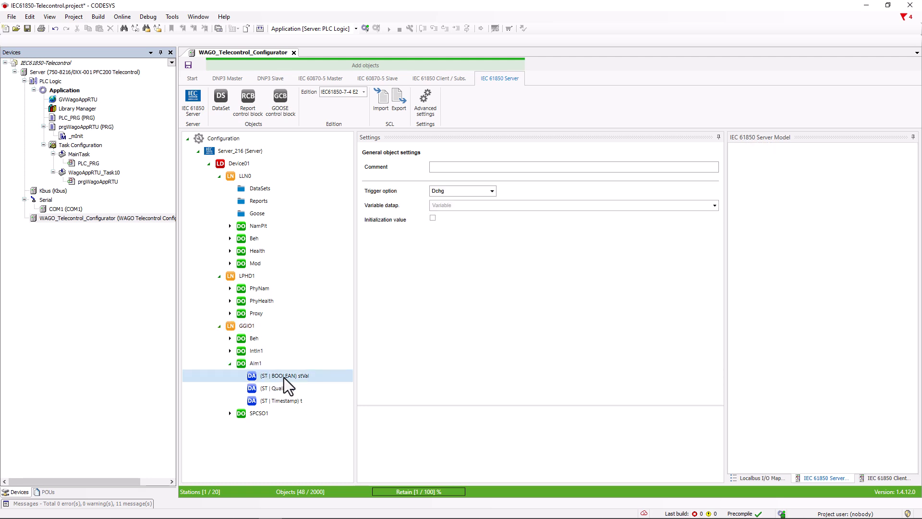
click(442, 168)
text(ST_Alm1)
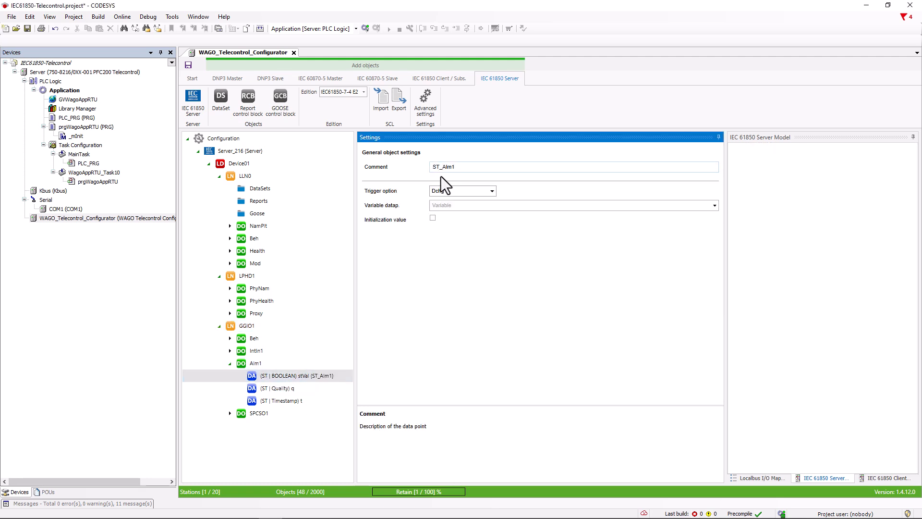
key(Tab)
click(441, 204)
text(xAlm1)
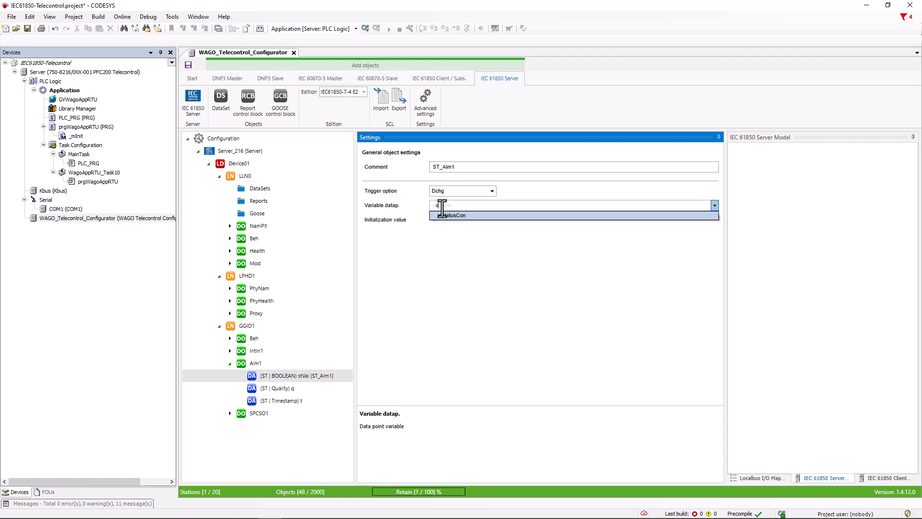
click(491, 191)
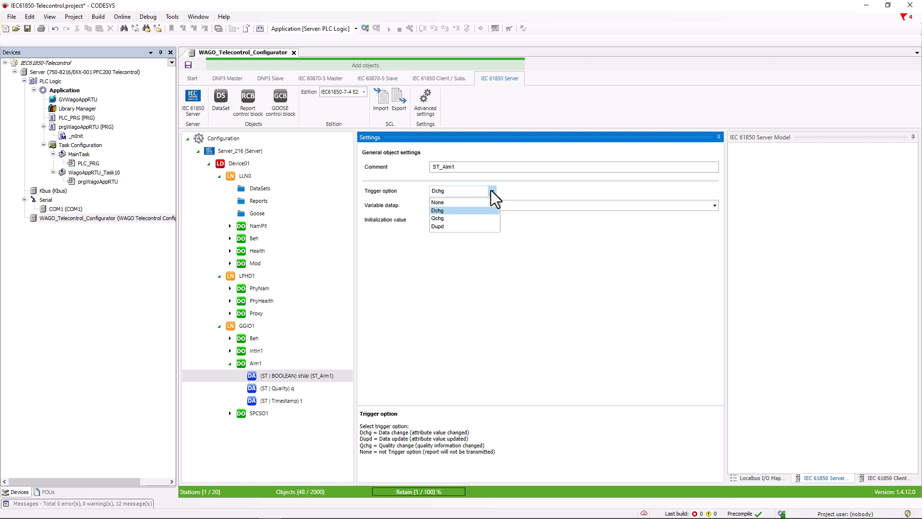
click(490, 190)
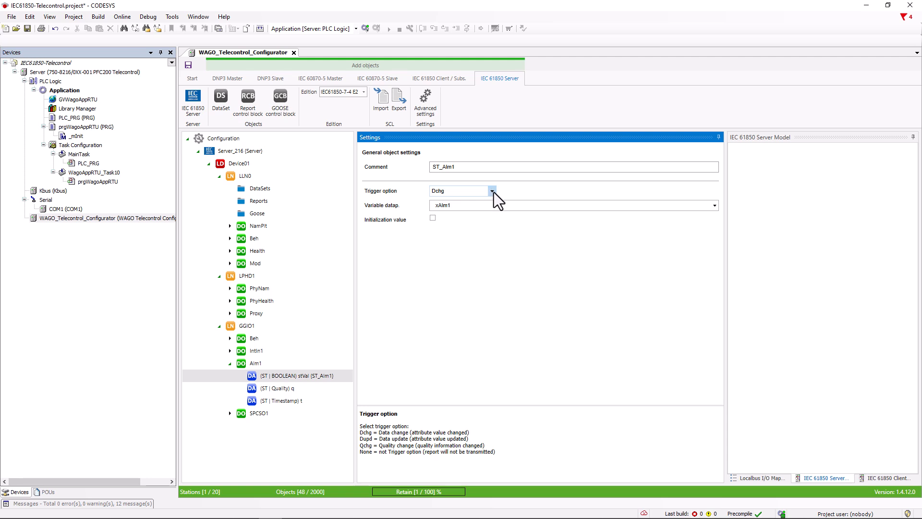
- Add a report control block to the Reports folder of LLN0 and check its available data sets
click(262, 201)
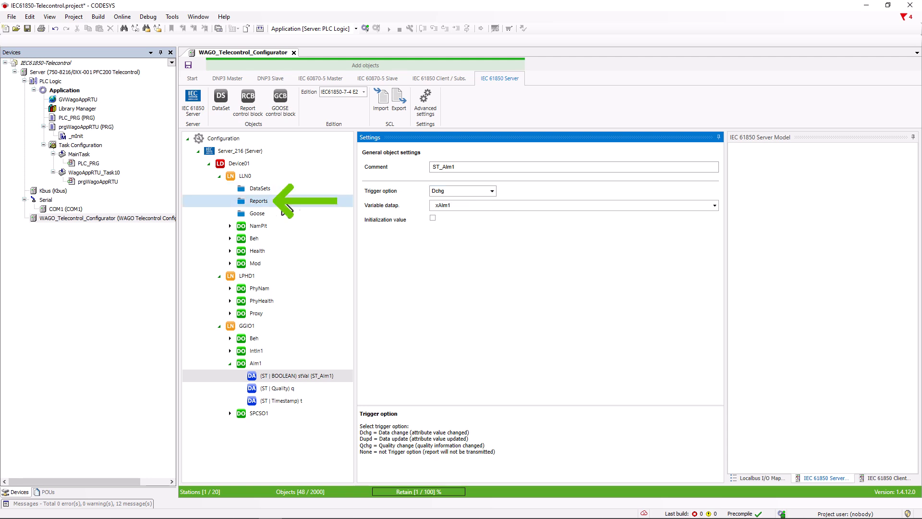
click(248, 98)
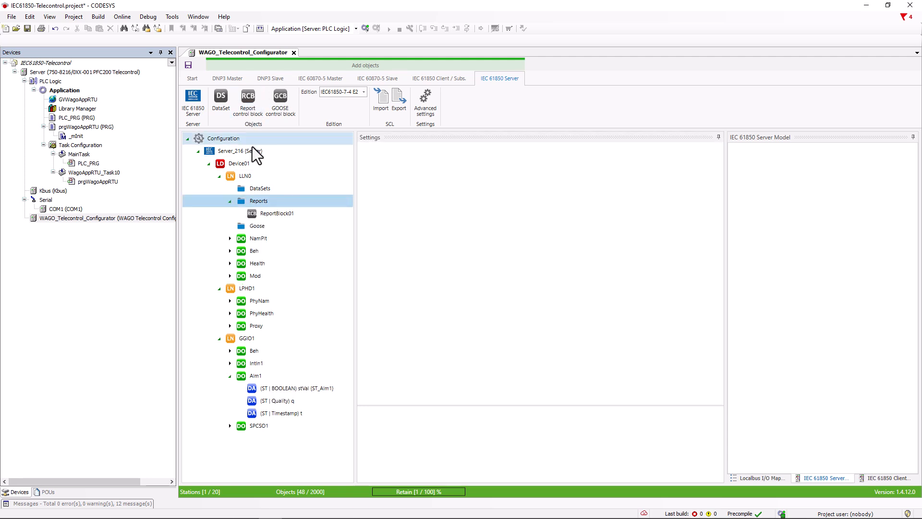
click(454, 237)
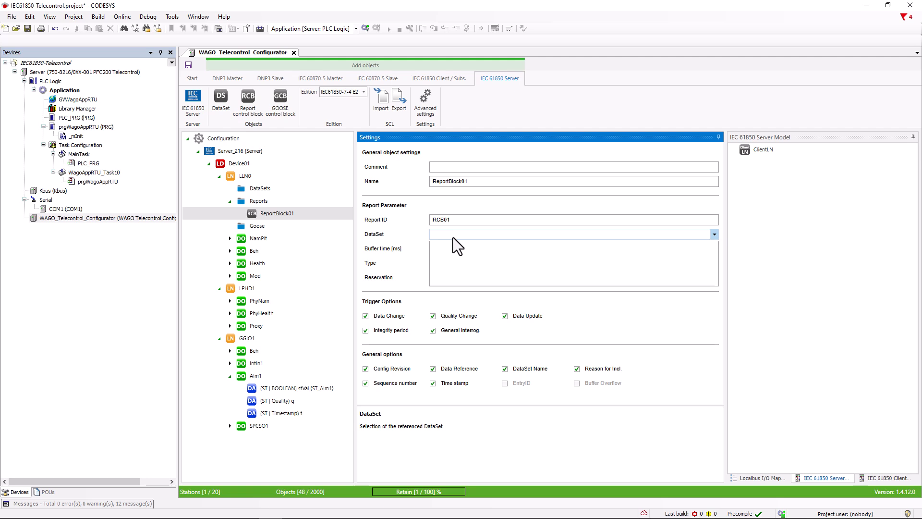
click(453, 237)
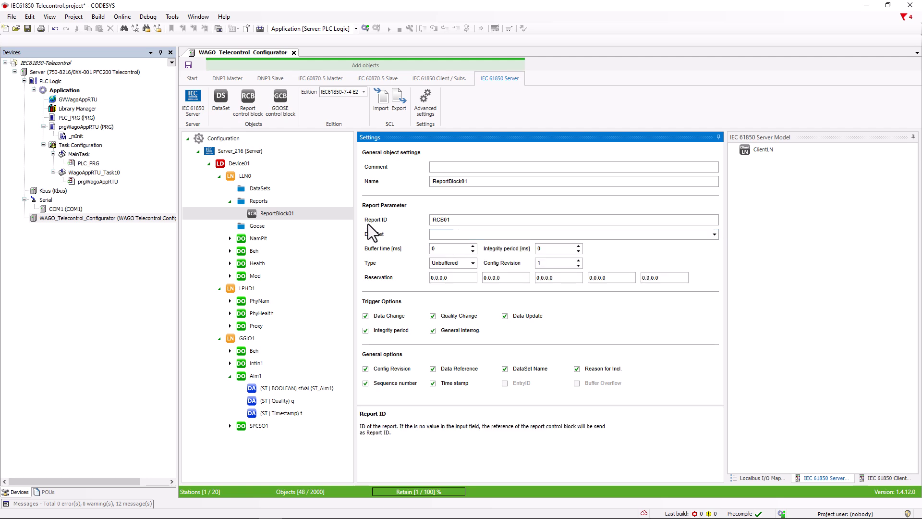
- Create a data set in LLN0's DataSets folder and add the GGIO1 ST data objects IntIn1 and Alm1 to it
click(264, 192)
click(222, 99)
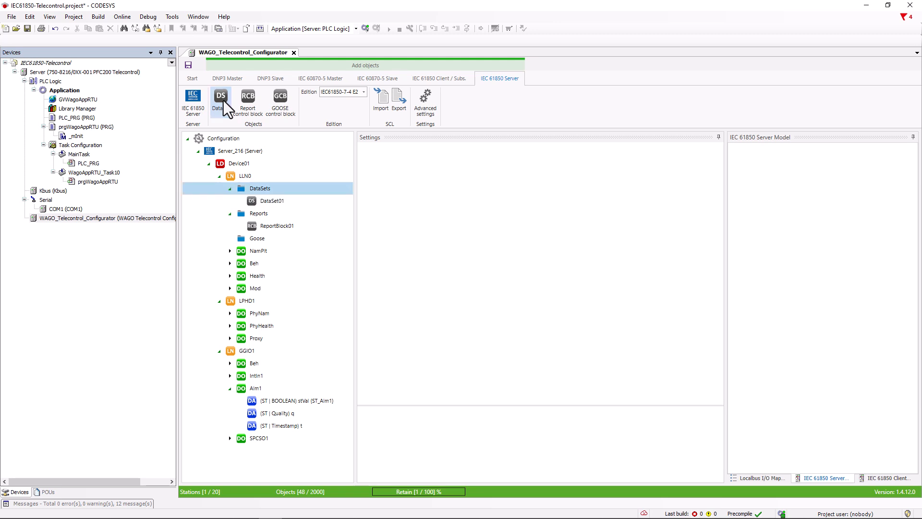
click(288, 201)
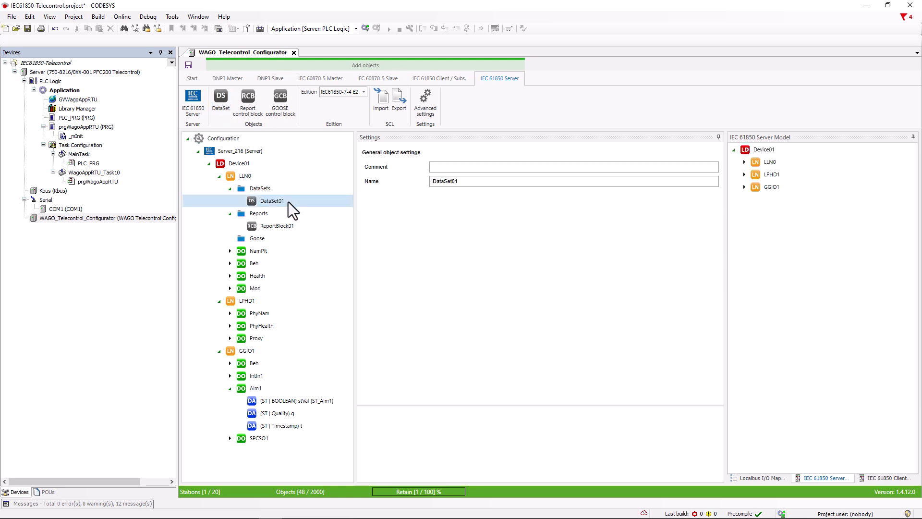
click(744, 188)
click(747, 198)
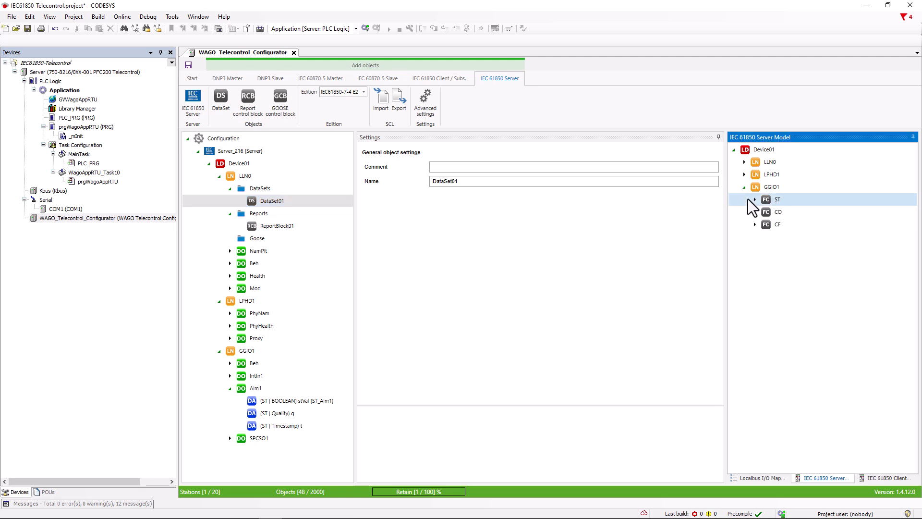
click(753, 200)
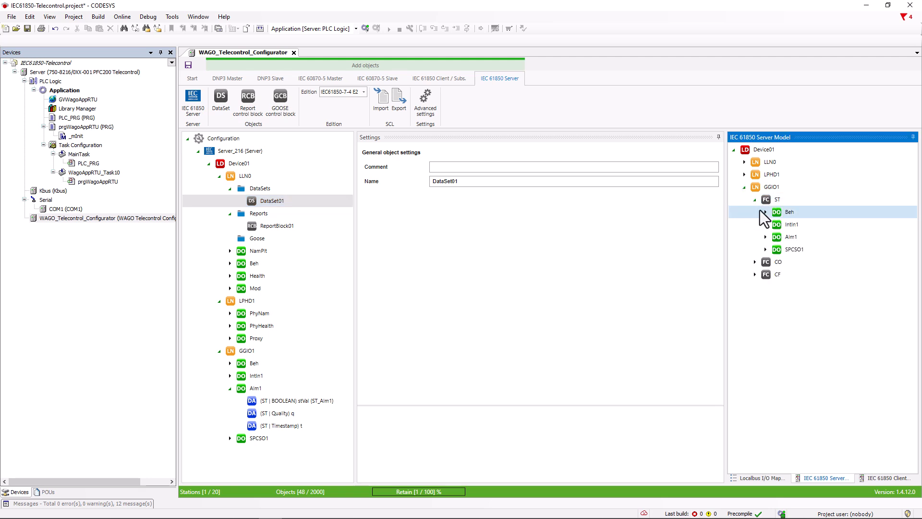
click(814, 225)
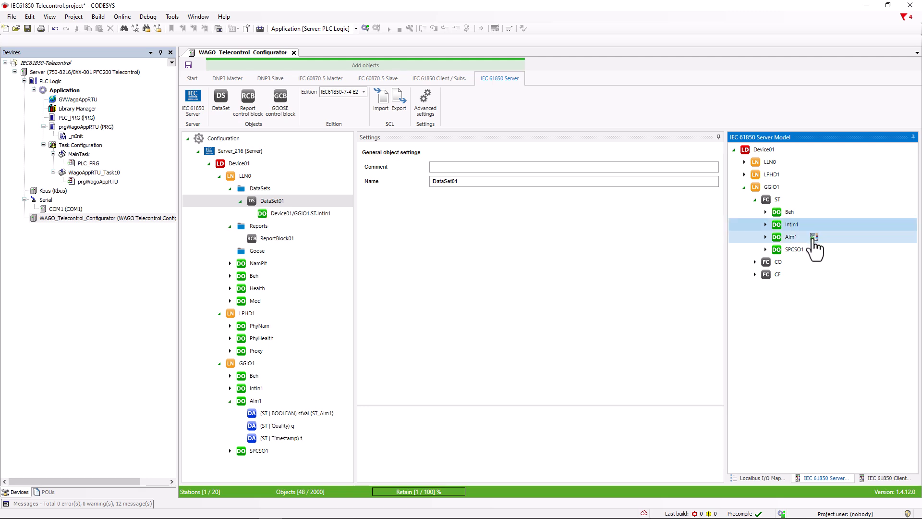
click(813, 236)
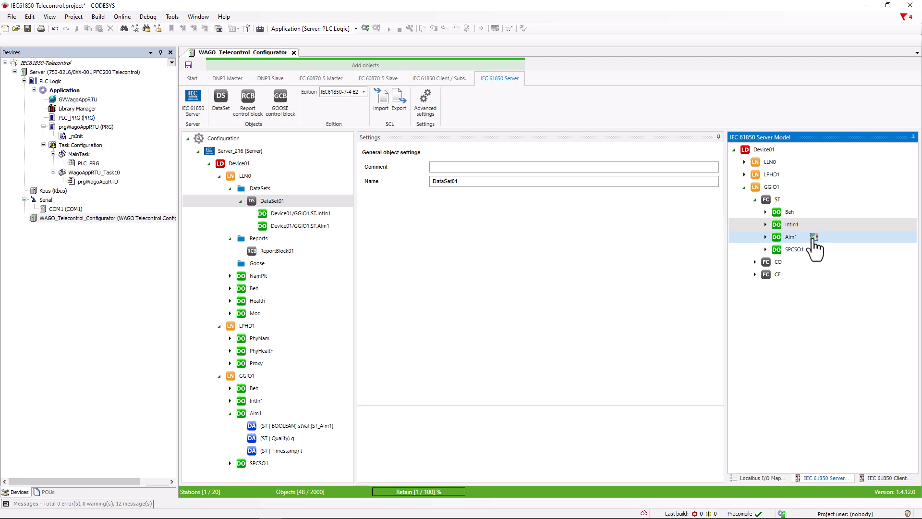
- Assign DataSet01 as the data set of ReportBlock01
click(278, 252)
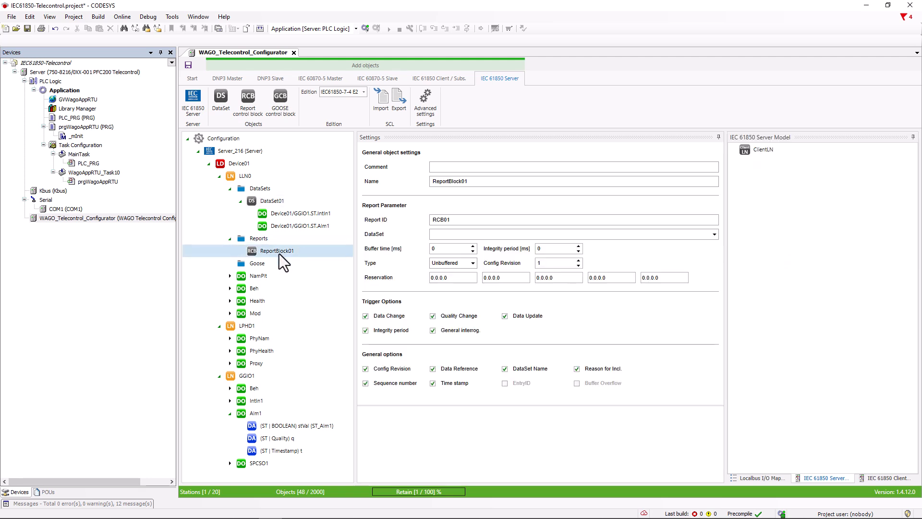
click(455, 235)
click(458, 246)
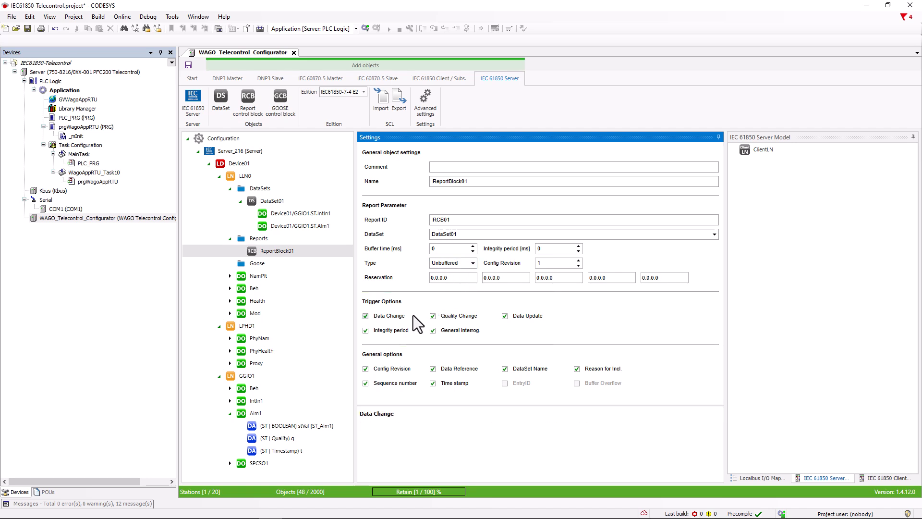
- Disable ReportBlock01's Quality Change, Data Update, Integrity period and General interrog. triggers, leaving only Data Change enabled
click(456, 316)
click(504, 316)
click(433, 329)
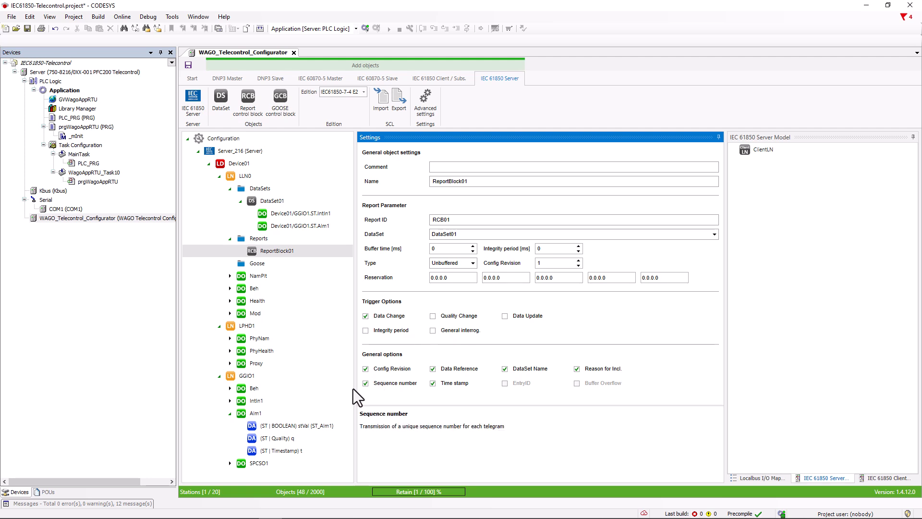
- Review the trigger option choices for Alm1's stVal attribute
click(293, 424)
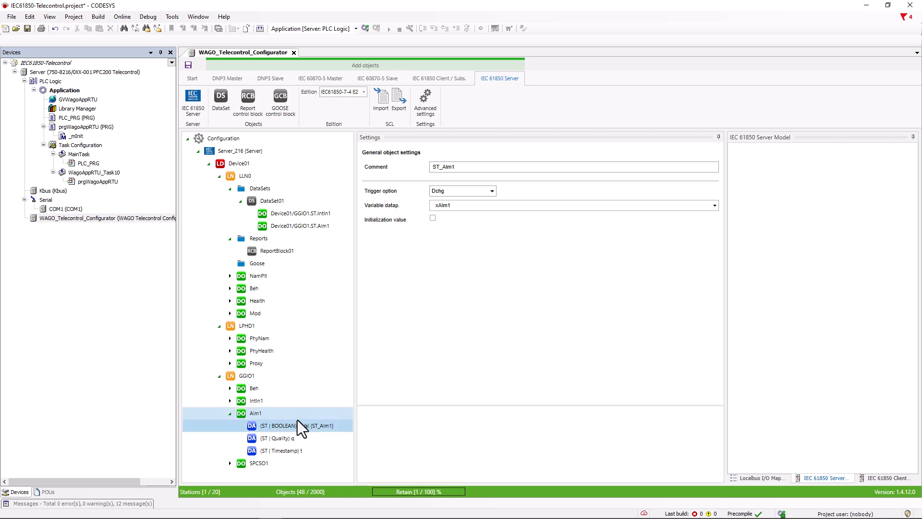
click(492, 191)
click(492, 191)
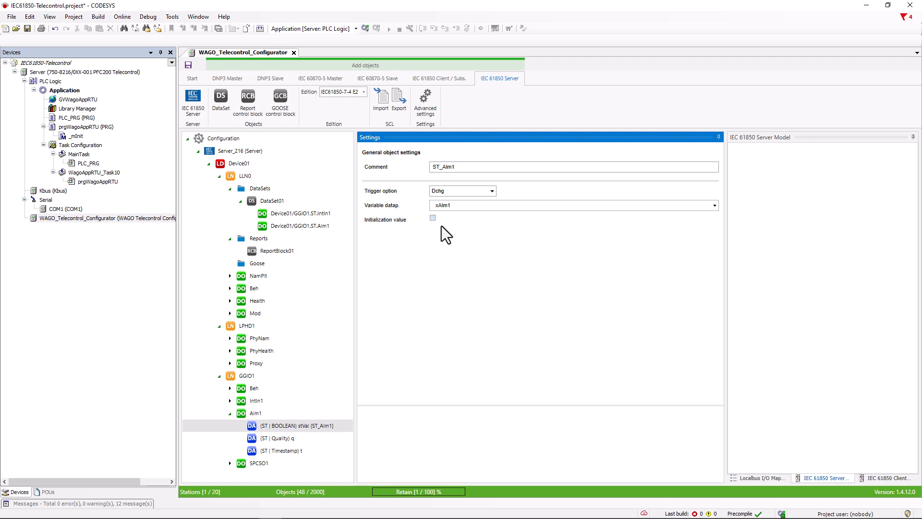
- Assign the data point variable wQualityAlm1 to the quality attribute q of Alm1
click(283, 437)
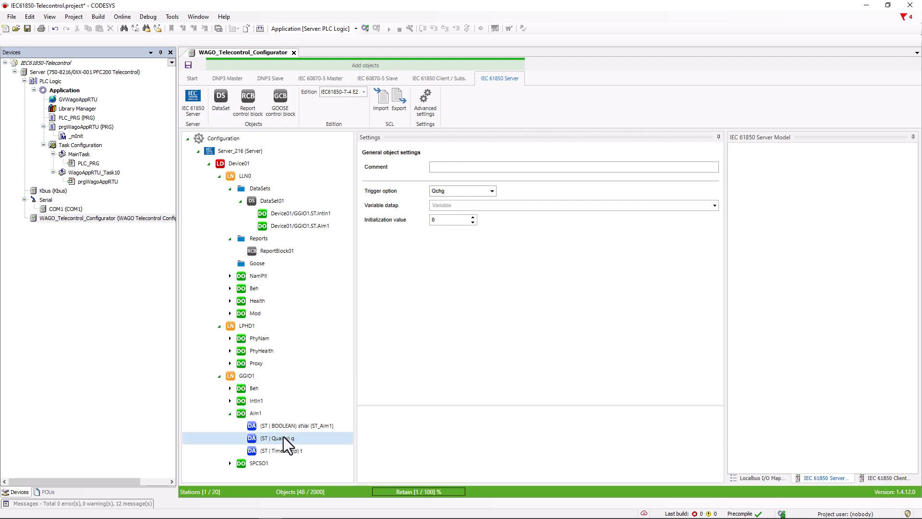
click(452, 205)
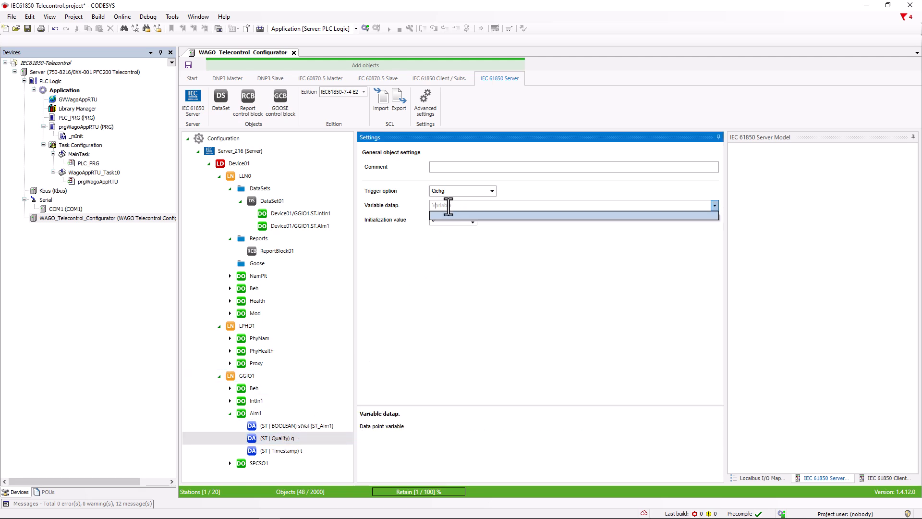
text(wQualityAlm1)
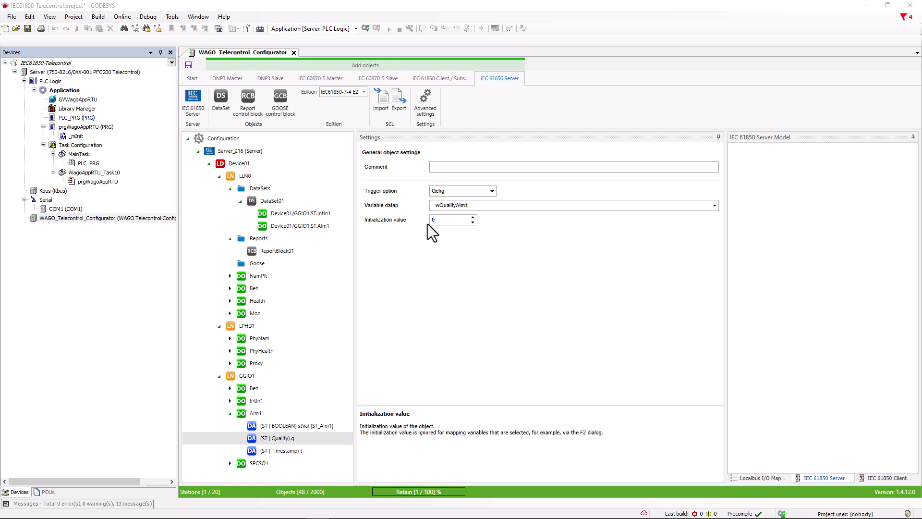
- Give Alm1's timestamp attribute t the comment Time_Alm1 and keep its trigger option at None
click(291, 451)
text(Time_Alm1)
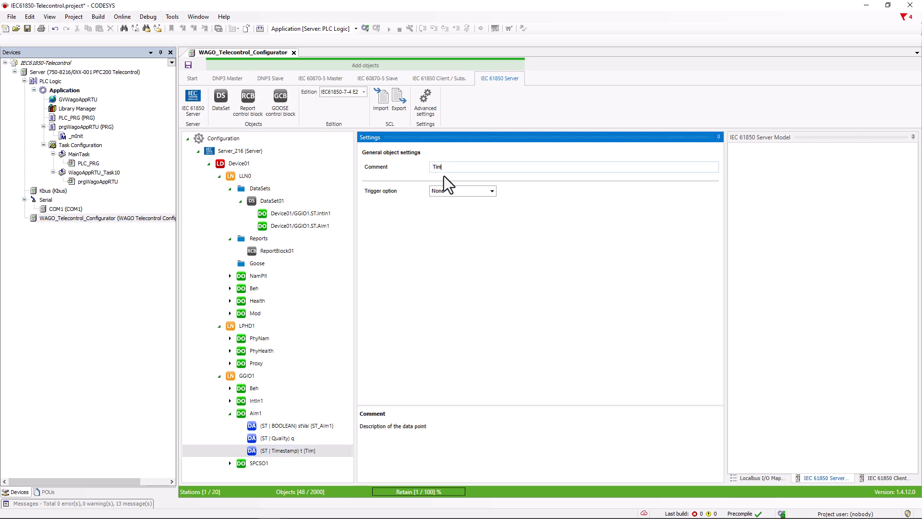
click(490, 191)
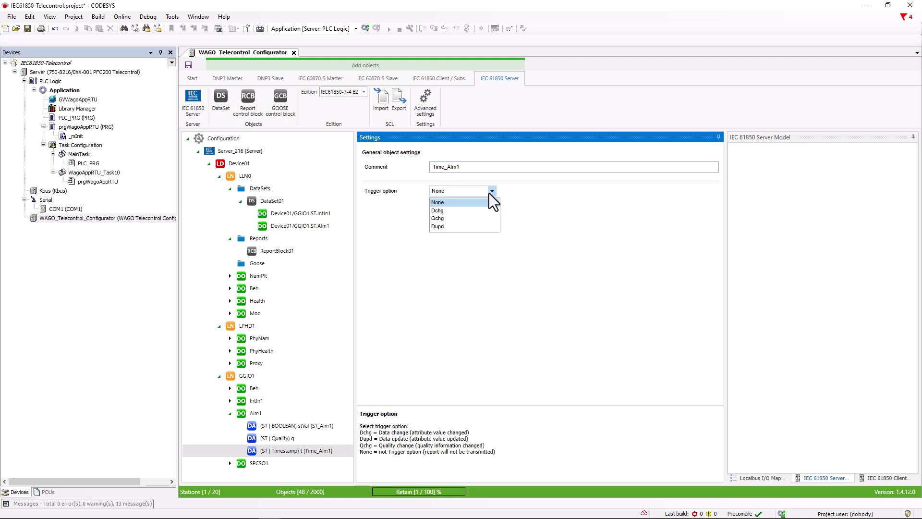
click(448, 202)
- Give IntIn1's stVal attribute the comment "Value 1" and assign it the data point variable iValue1
click(230, 400)
click(447, 167)
text(Value 1)
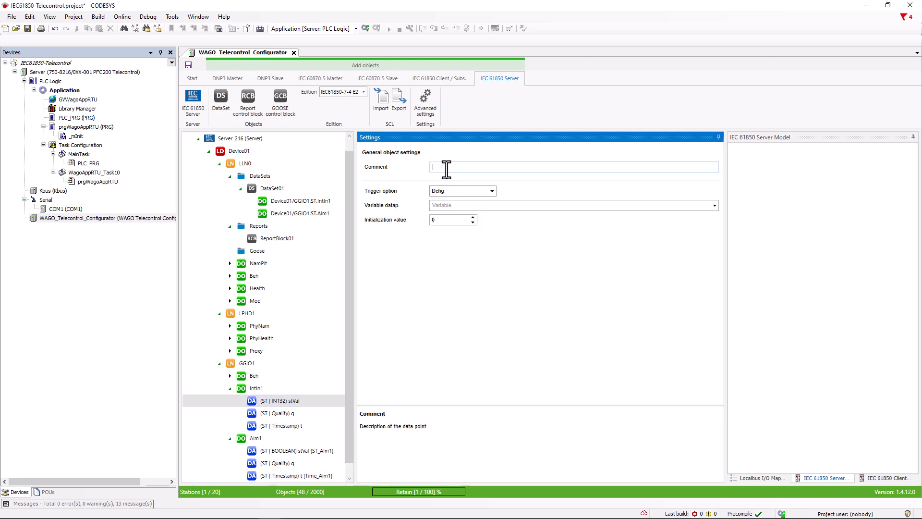
text(iValue1)
- Give IntIn1's quality attribute q the comment "Quality Value 1" and the data point variable wQualityValue1
click(287, 414)
click(438, 167)
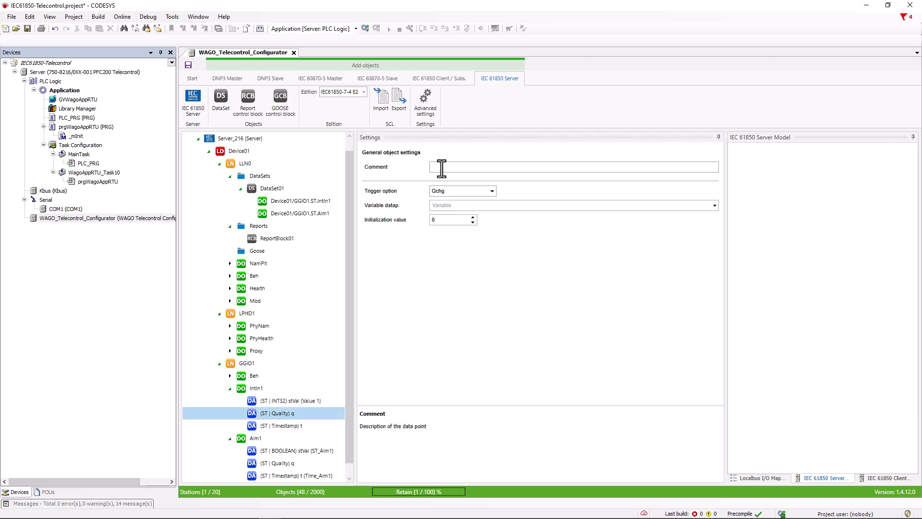
text(Quality Value 1)
click(440, 203)
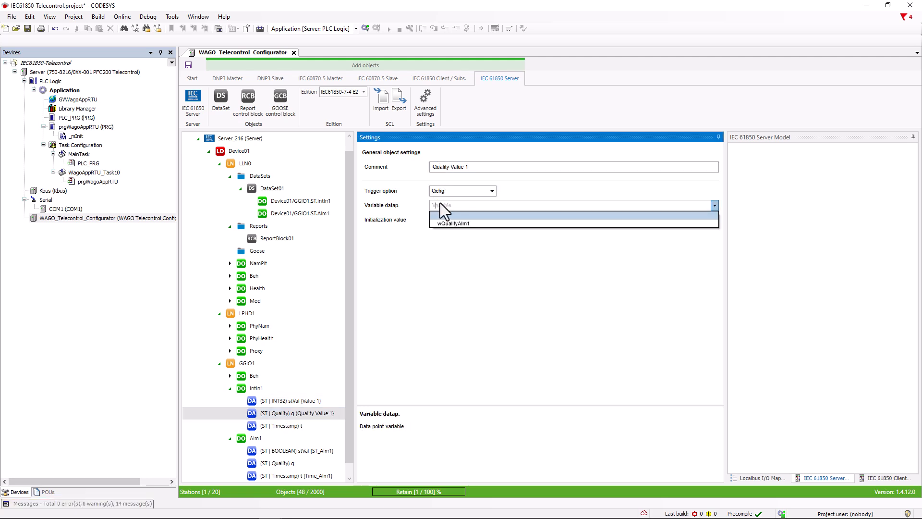
text(wQualityValue1)
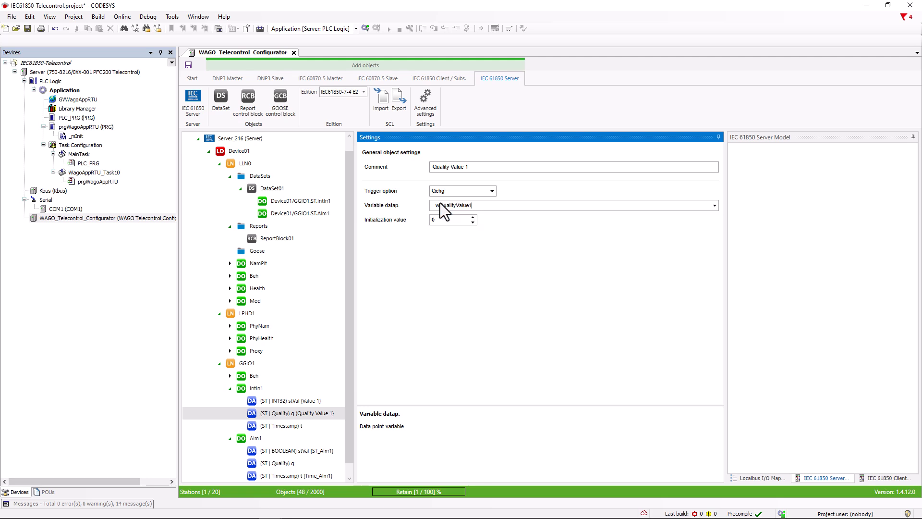
key(Tab)
- Configure SPCSO1's Oper ctlVal attribute with the comment "Command 1", data point variable xCmd1 and trigger option Dchg
scroll(253, 436, down, 4)
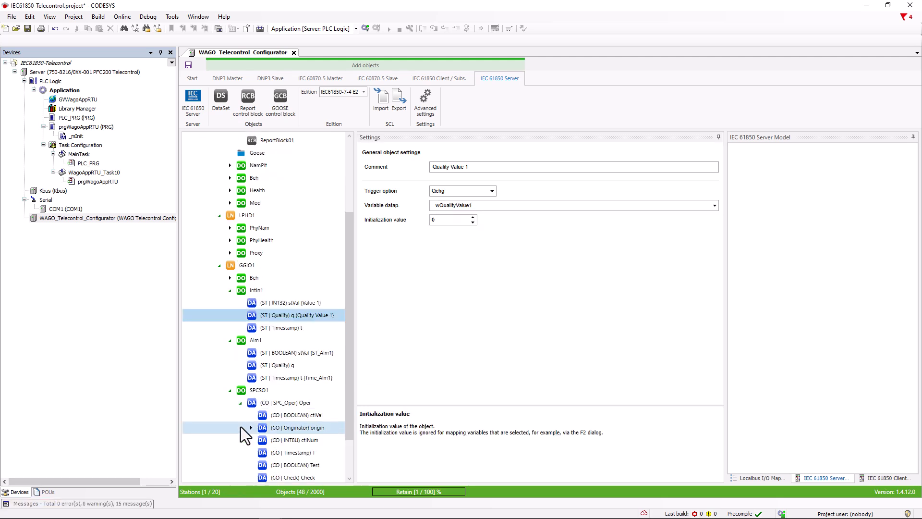
click(283, 363)
click(452, 166)
text(Command 1)
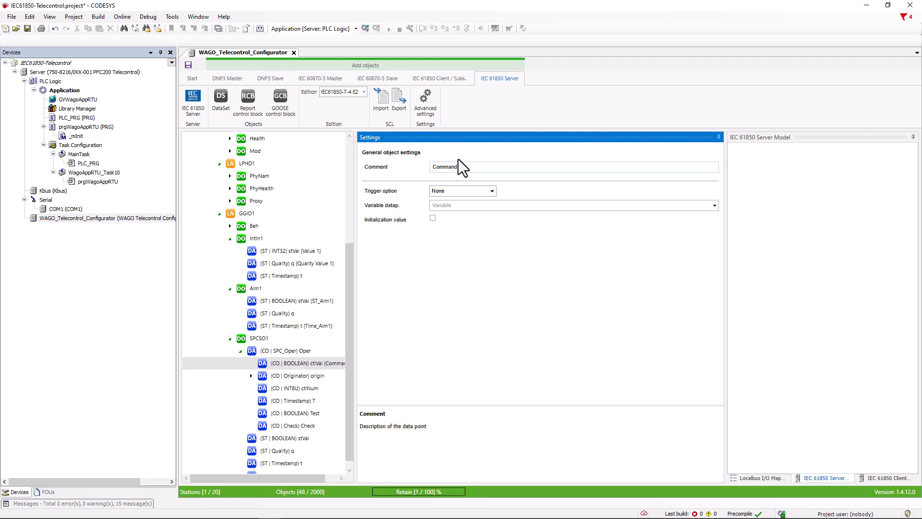
click(454, 204)
text(xCmd1)
click(457, 191)
click(449, 211)
- Give SPCSO1's Oper timestamp attribute T the comment "Time Command 1" and the data point variable tCmd1
click(293, 401)
click(439, 166)
text(Time)
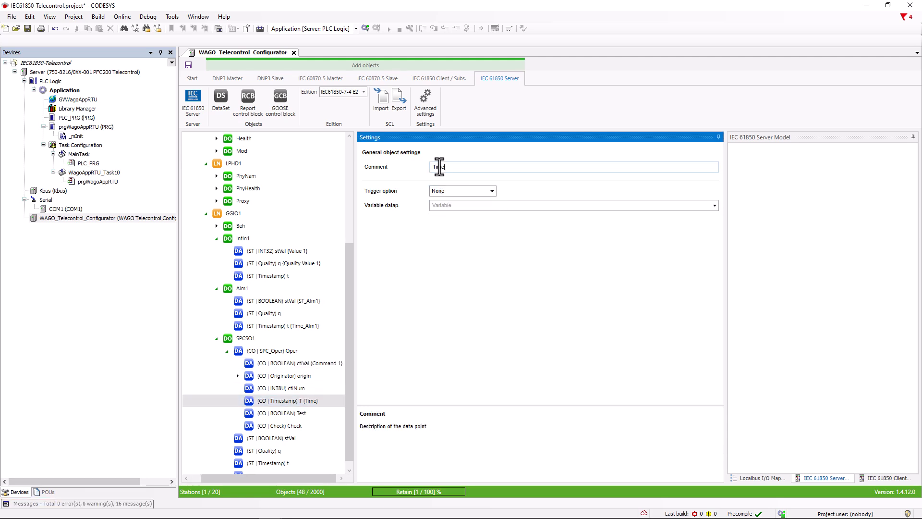
text( Command 1)
click(434, 209)
text(tCmd1)
key(Return)
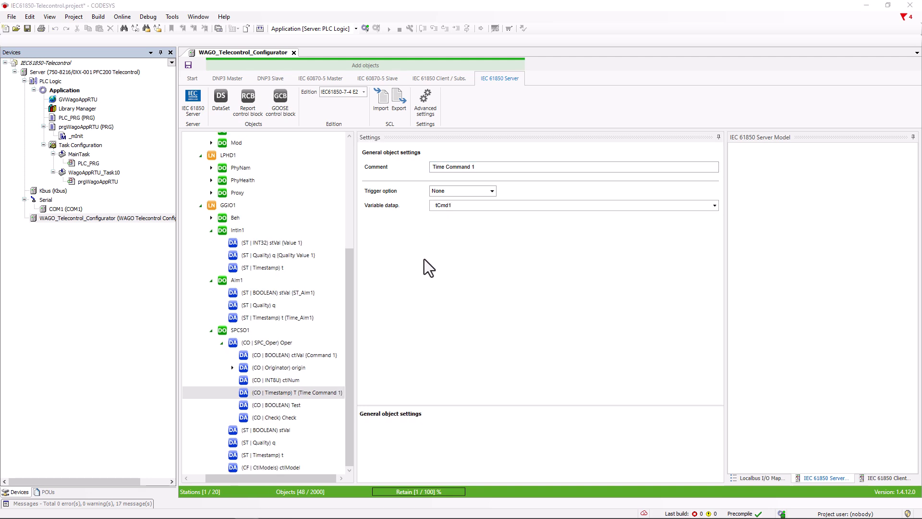
- Add a second report control block to the server and assign DataSet01 as its data set
click(249, 107)
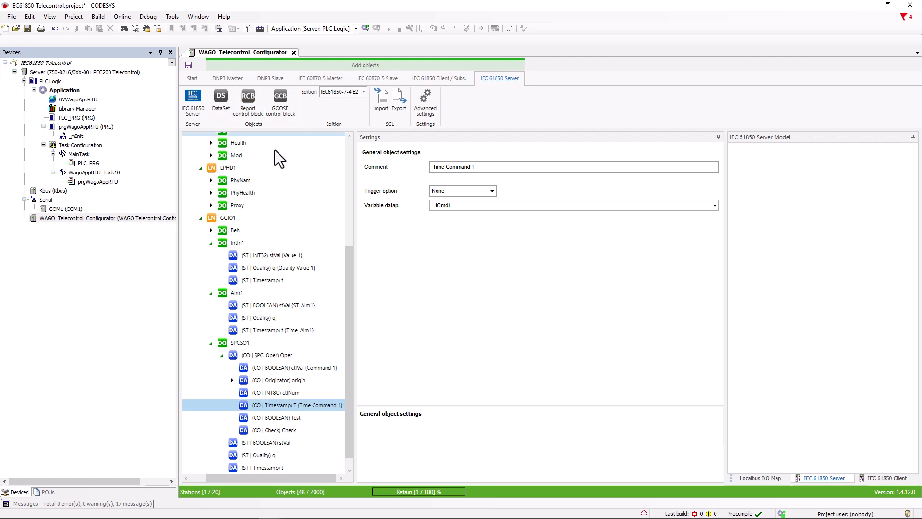
drag(352, 261, 350, 150)
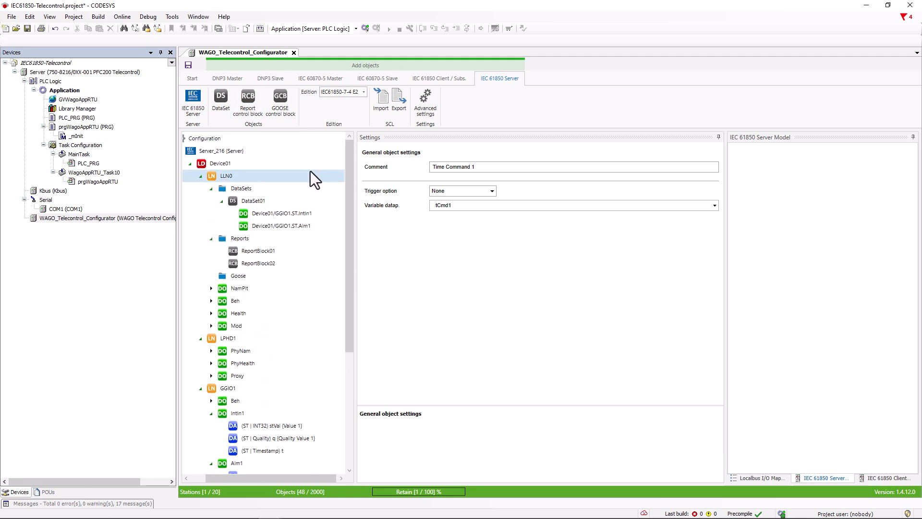
click(269, 262)
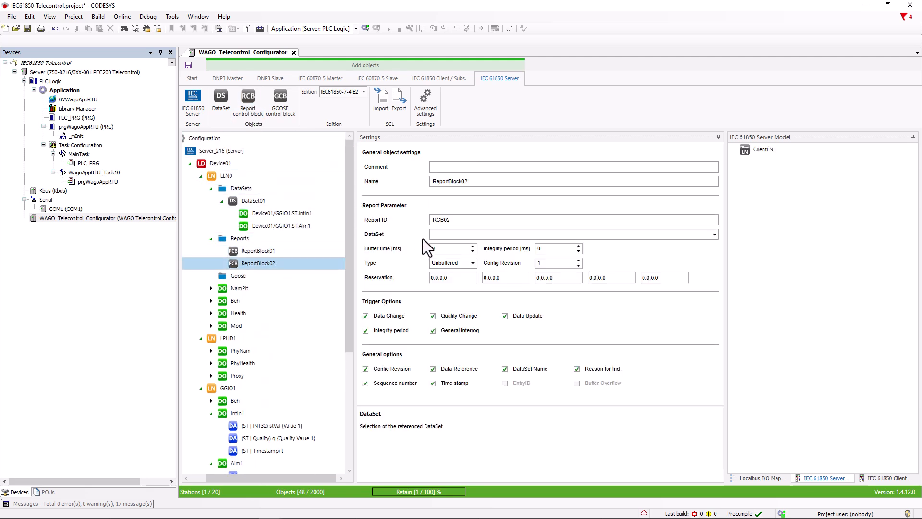
click(454, 234)
click(457, 246)
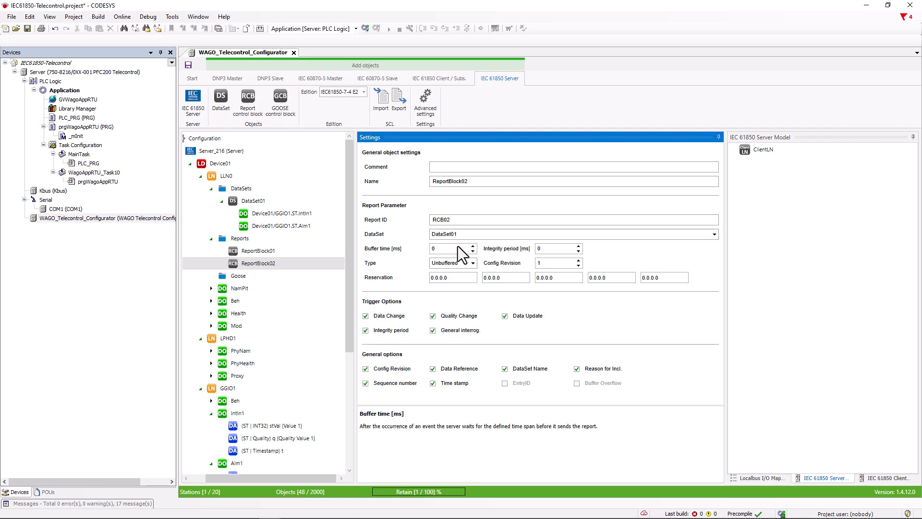
- Disable ReportBlock02's Data Change, Integrity period, General interrog. and Data Update triggers, leaving only Quality Change enabled
click(365, 315)
click(365, 331)
click(432, 330)
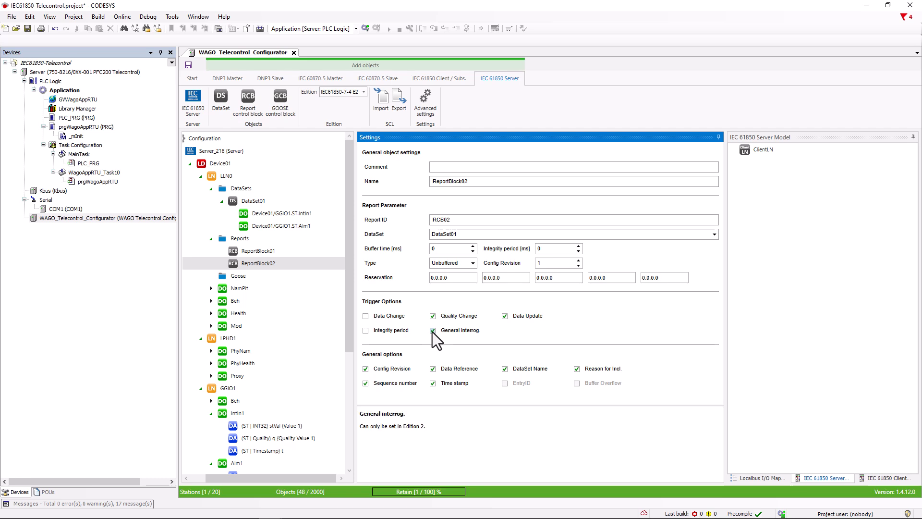
click(505, 316)
- Set ReportBlock02's integrity period to 1000 ms, its buffer time to 500 ms and its type to Buffered
click(548, 249)
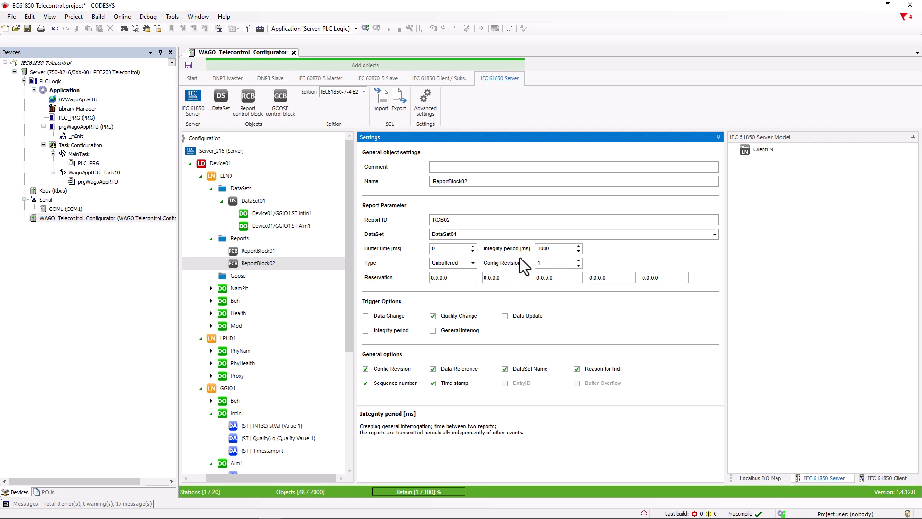
click(438, 248)
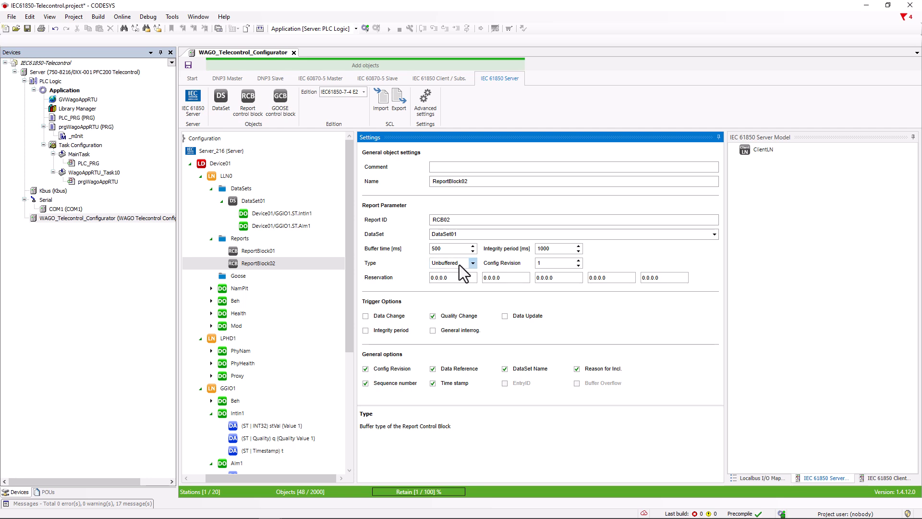
click(471, 263)
click(453, 284)
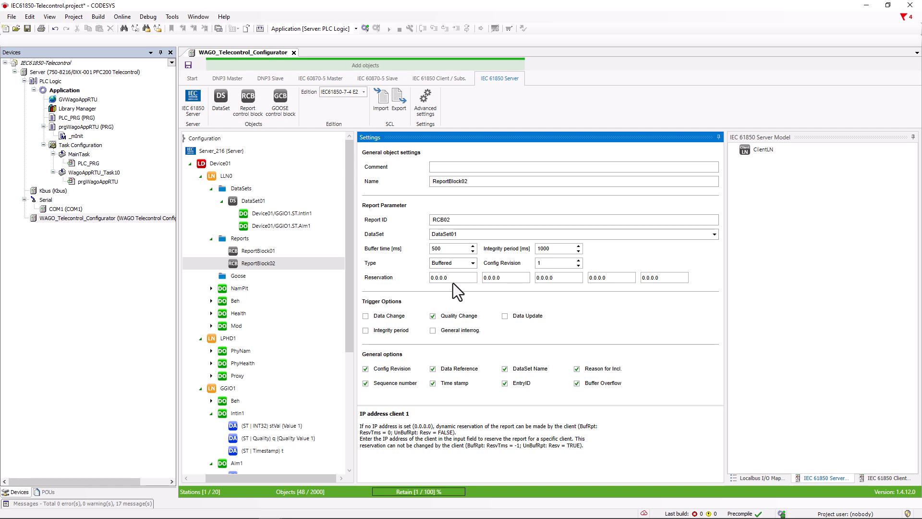
- Check the client connection settings of Server_216 and return to ReportBlock02
click(207, 151)
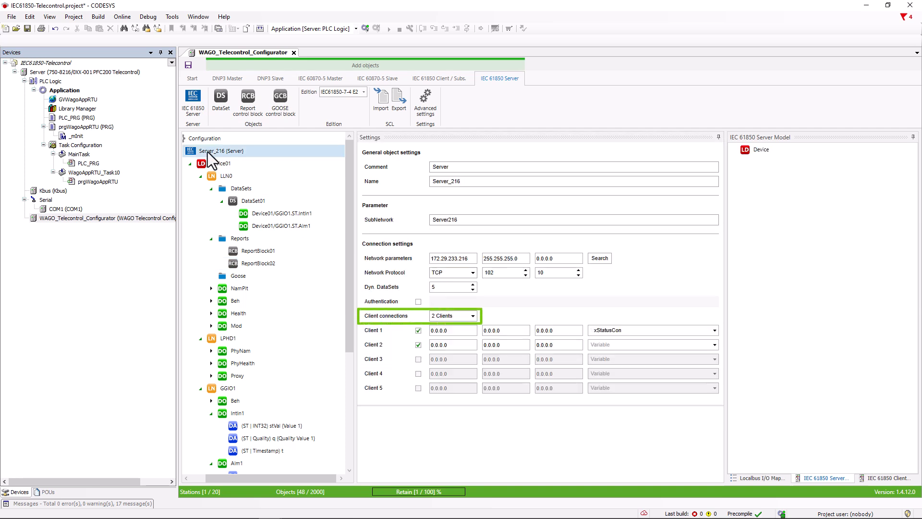
click(264, 263)
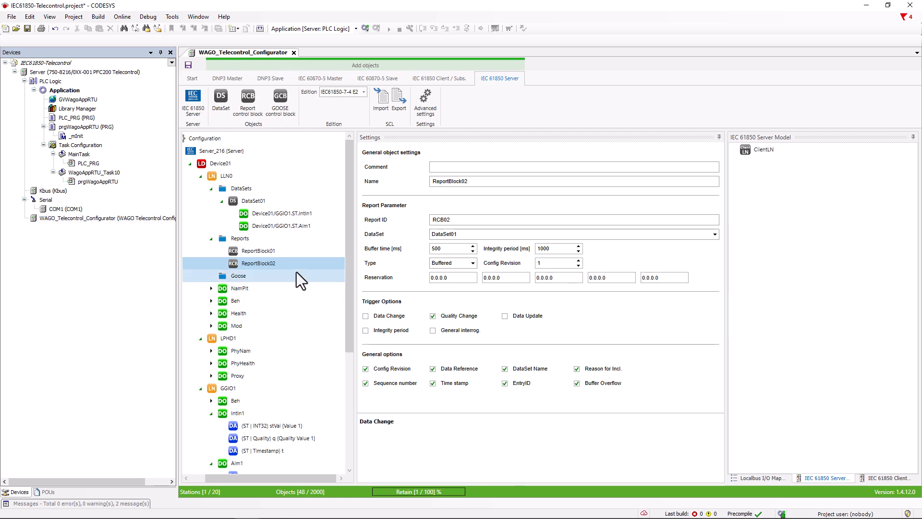
- Comment ReportBlock01 as "Data Change" and ReportBlock02 as "Quality"
click(278, 252)
click(445, 167)
text(Data Change)
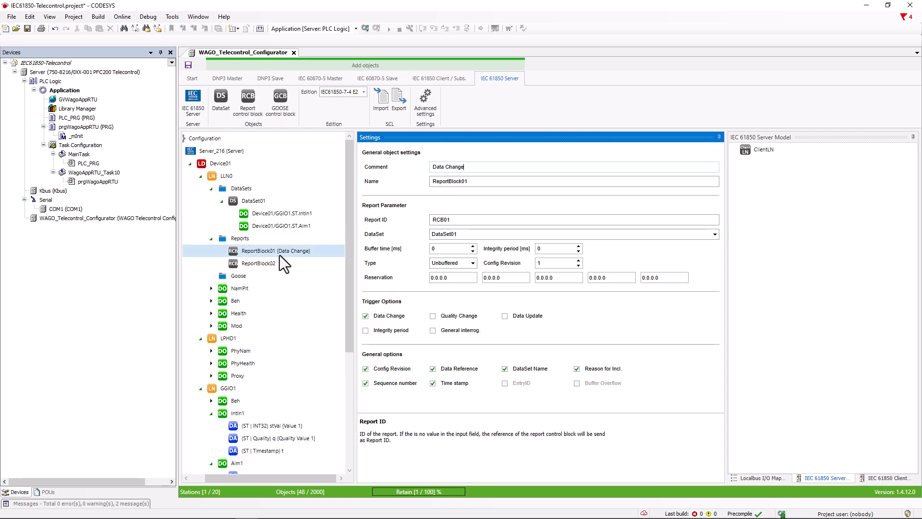
click(272, 262)
click(436, 167)
text(Quality)
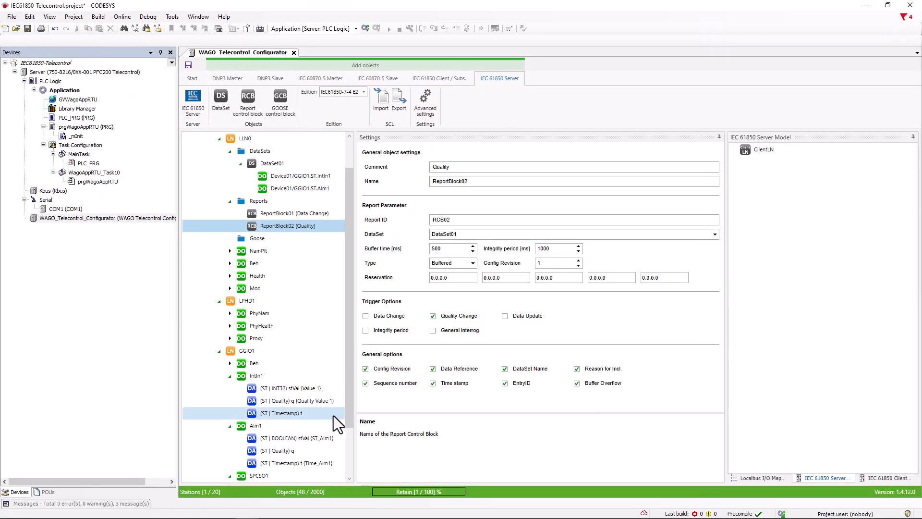
- Examine the Oper attributes of SPCSO1, including the timestamp T details and the ctlVal settings
scroll(345, 429, down, 3)
scroll(345, 429, down, 2)
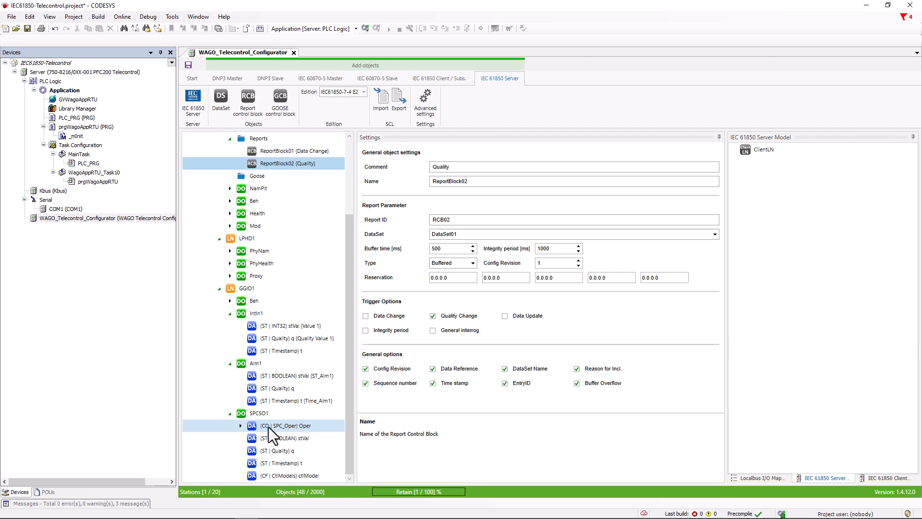
click(240, 425)
drag(353, 402, 350, 472)
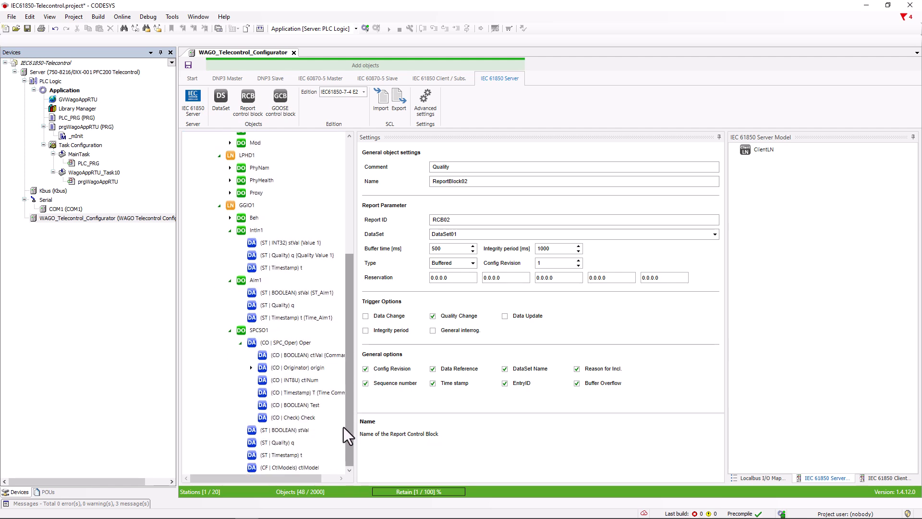
mouse_move(324, 390)
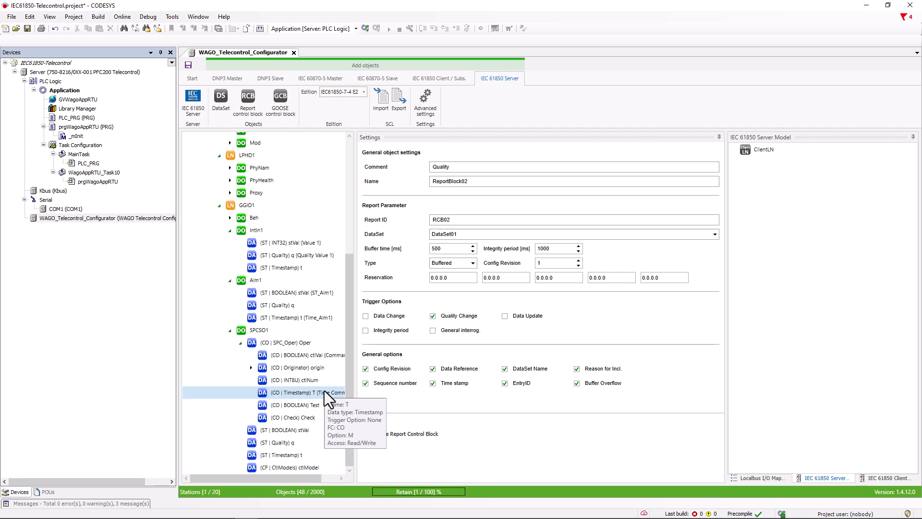
click(324, 356)
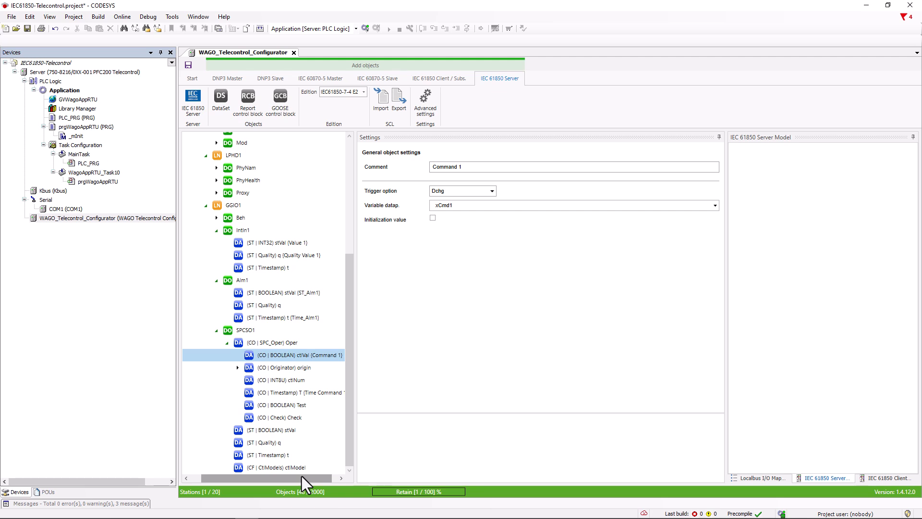
- Give SPCSO1's stVal attribute the comment "Command 1 Feedback" and the data point variable xCmdFeeback1
click(288, 431)
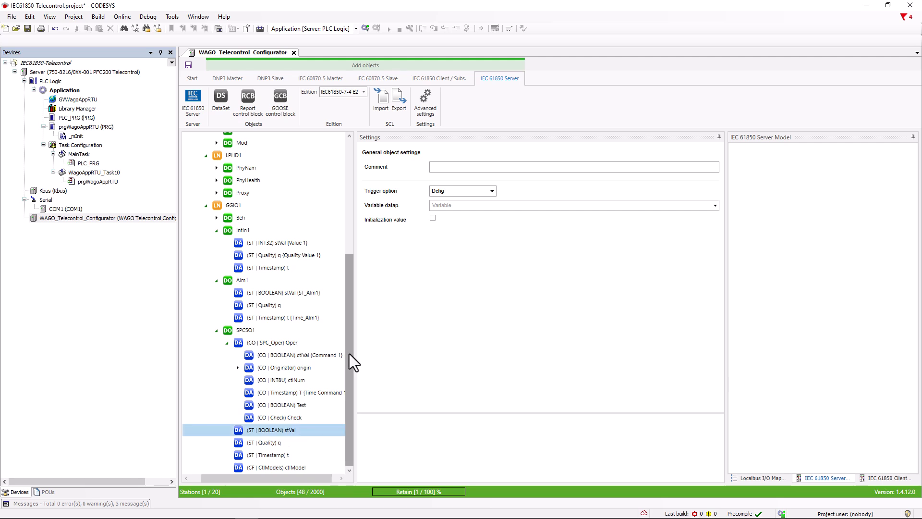
click(439, 166)
text(Command 1 Feedback)
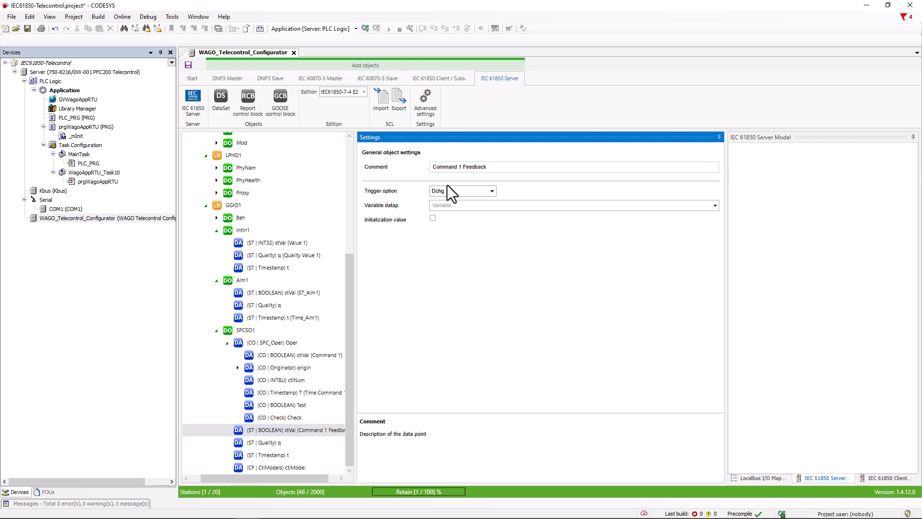
click(445, 205)
text(xCmd)
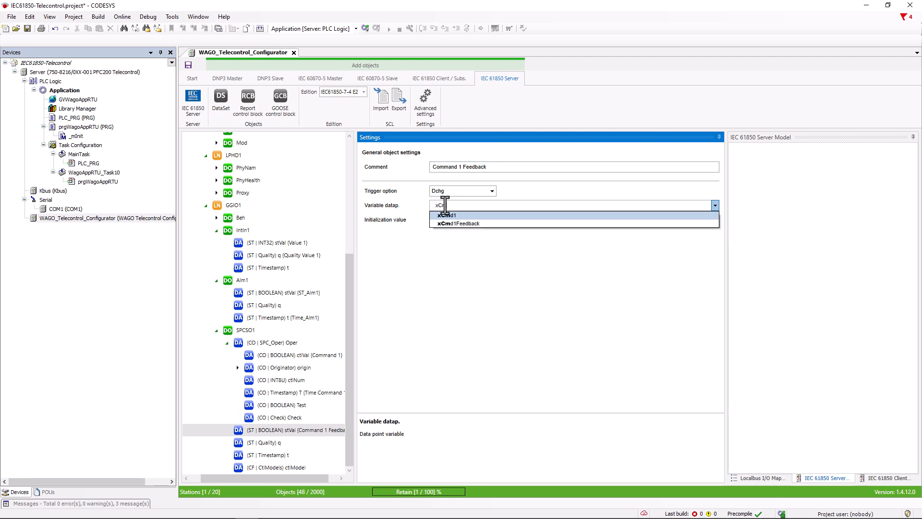
text(Feeback1)
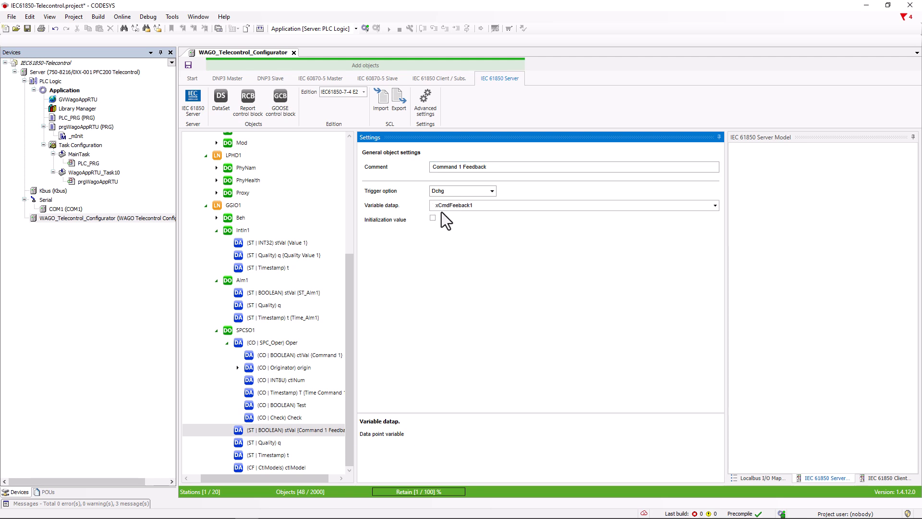
click(446, 252)
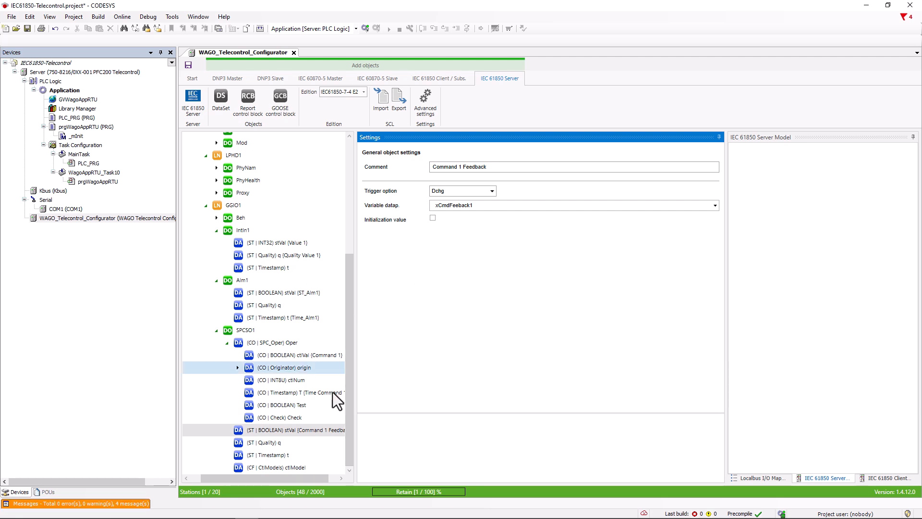
- Check the control model choices for SPCSO1's ctlModel and keep the initialization value direct-with-normal-security
click(288, 467)
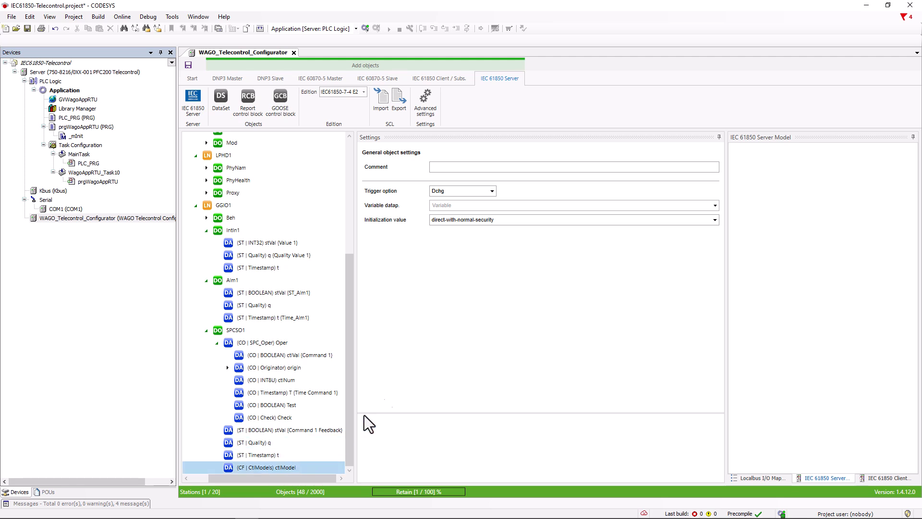
click(622, 222)
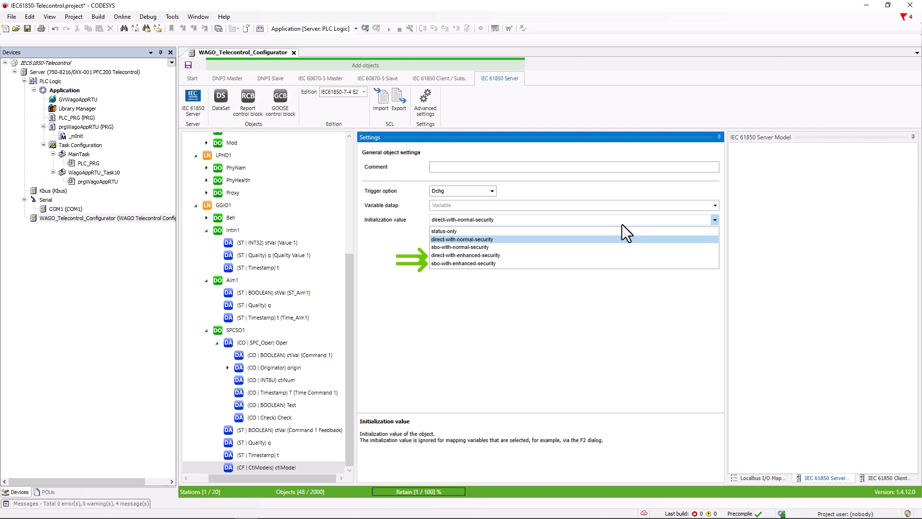
click(478, 240)
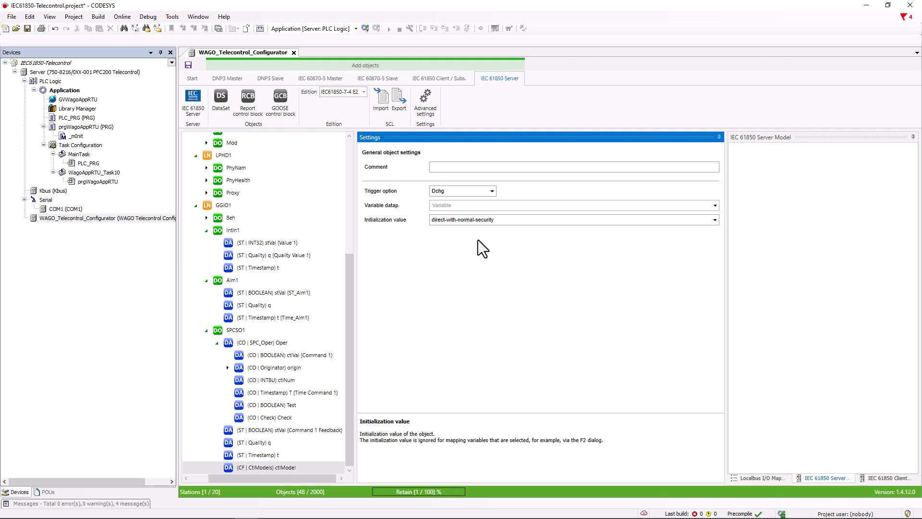
- Log in to the Server PLC, create and download the application, start it, and log out again
click(365, 30)
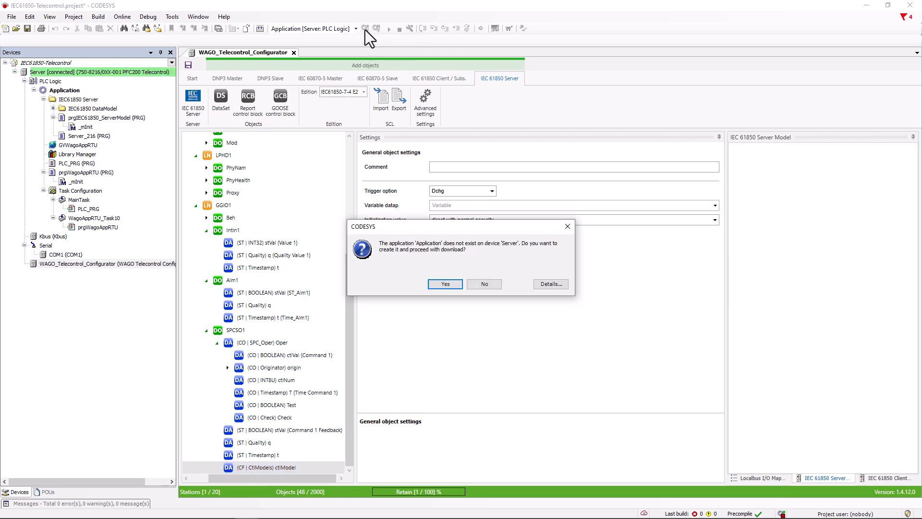
click(449, 285)
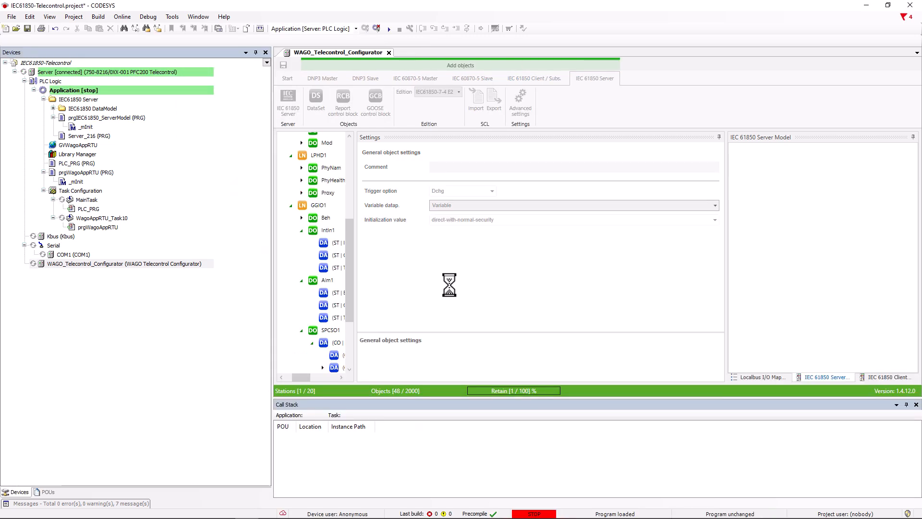
click(388, 30)
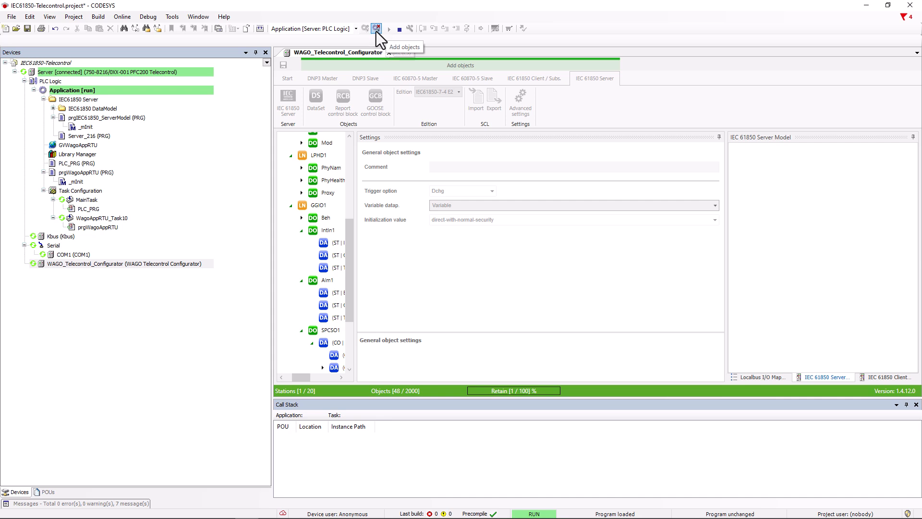
click(376, 31)
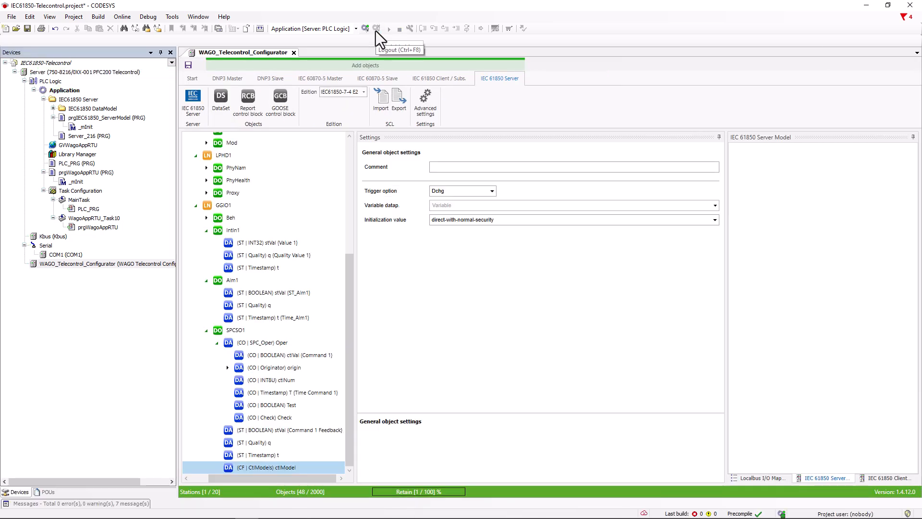
- Export the IEC 61850 server configuration as an instantiated IED description file (*.iid) named 61850 Server
click(400, 102)
click(358, 205)
click(183, 191)
text(61850 )
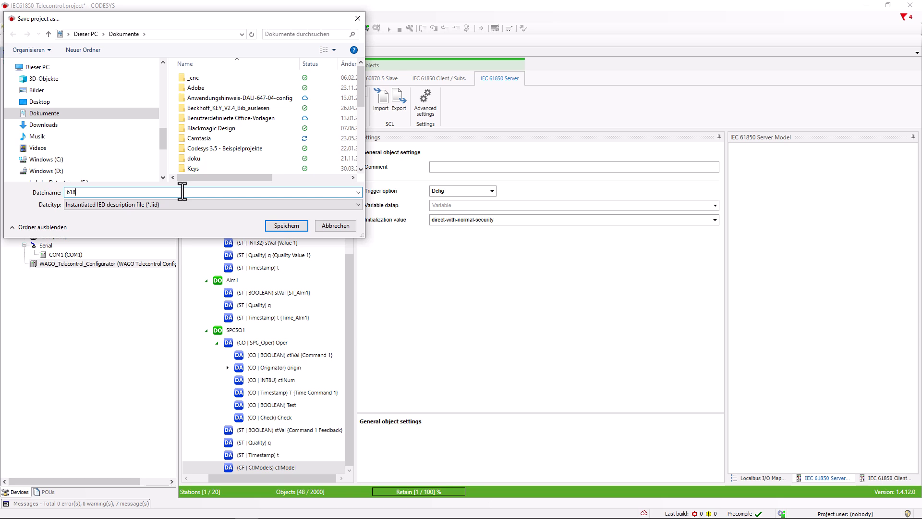
text(Server)
click(276, 224)
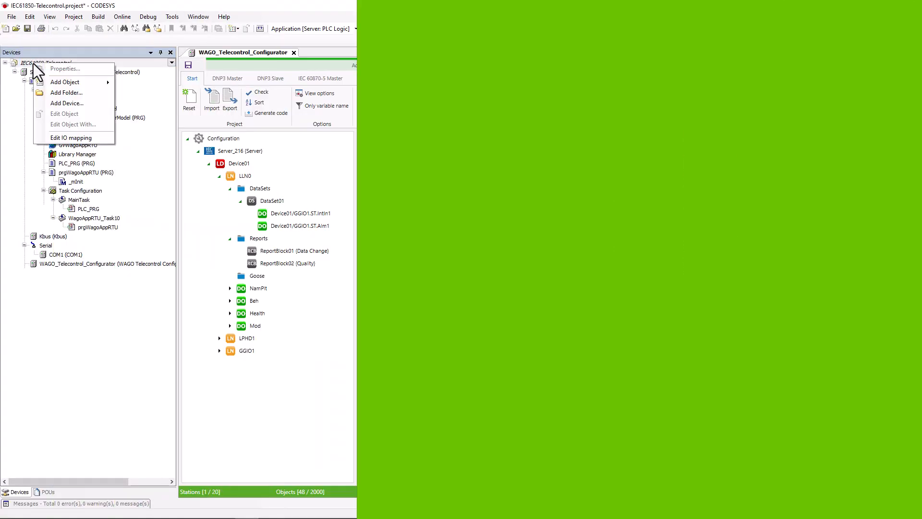
- Add a 750-8212/0XX-001 PFC200 Telecontrol controller named Client to the top level of the project
click(118, 102)
click(280, 109)
click(453, 399)
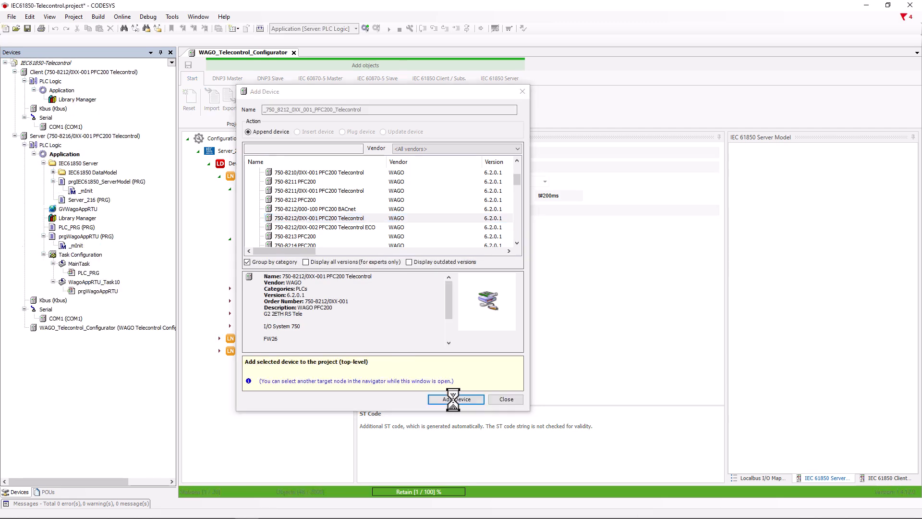
click(506, 399)
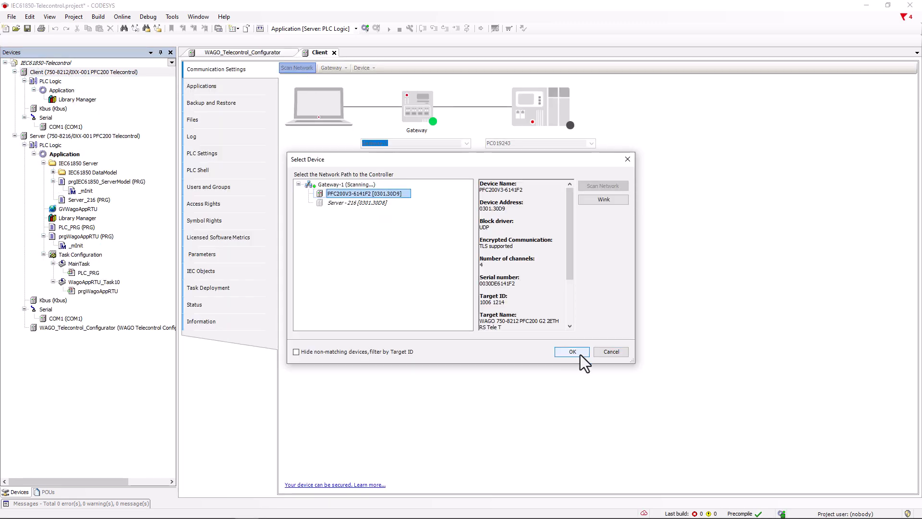
- Connect the Client device to the scanned controller PFC200V3-6141F2 and close its communication settings
click(566, 354)
key(Return)
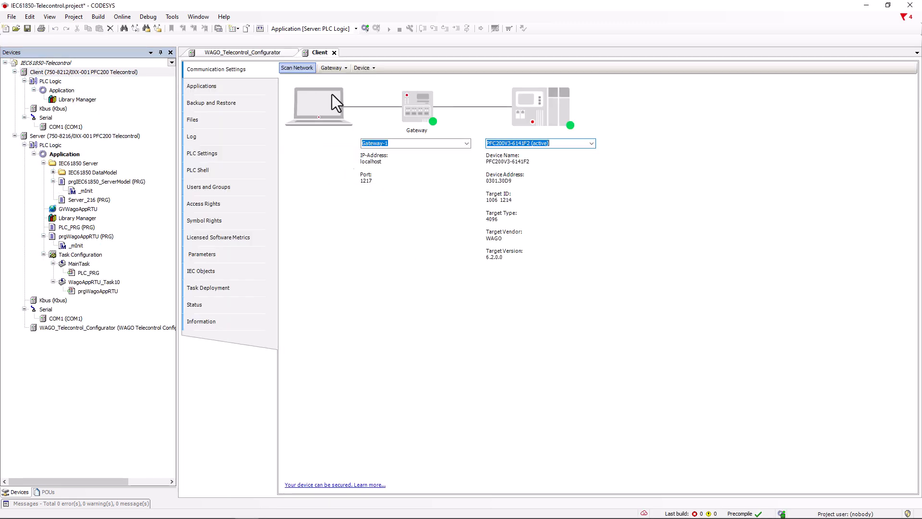
click(335, 52)
- Append a WAGO Telecontrol Configurator device to the Client controller and open it for editing
right_click(67, 73)
click(114, 149)
click(325, 246)
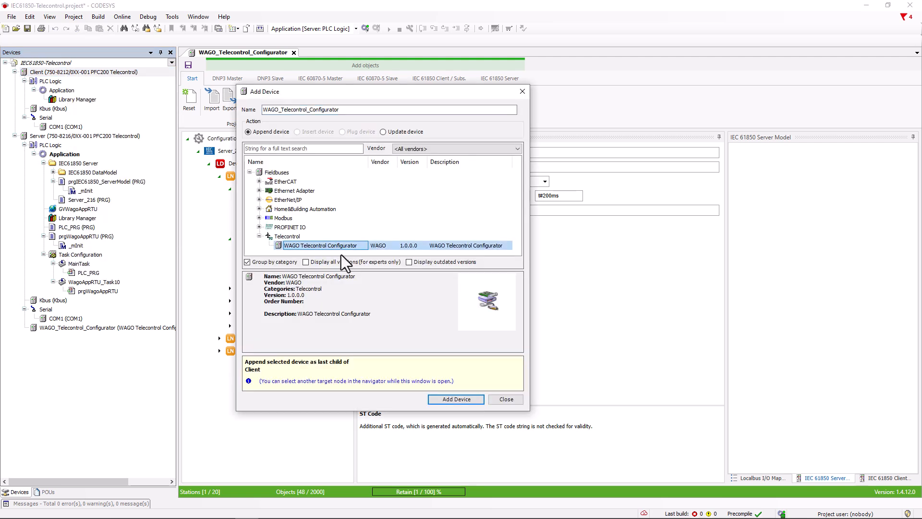
click(448, 399)
click(505, 402)
click(108, 136)
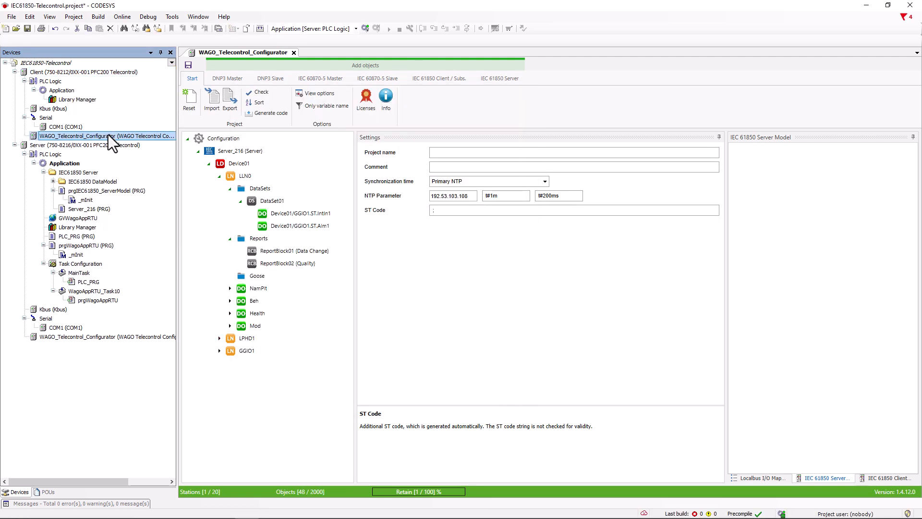
double_click(108, 136)
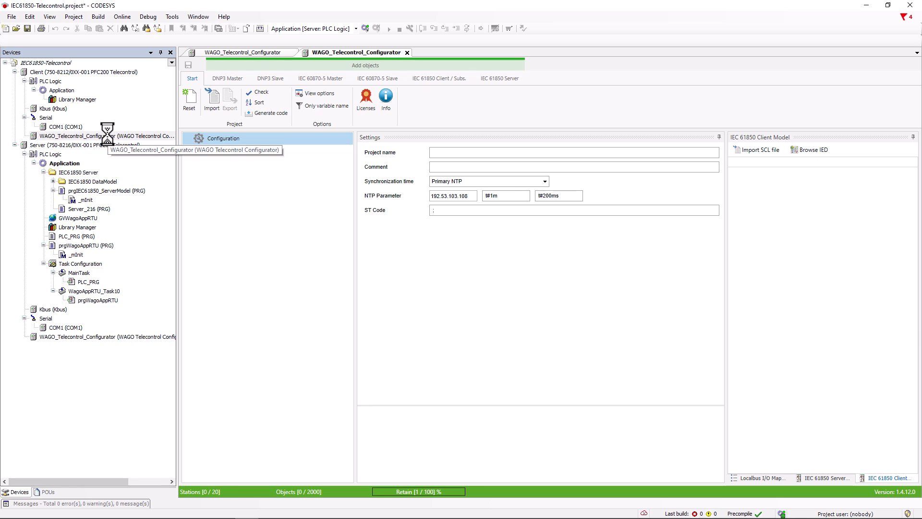
- Add an IEC 61850 Client to the Client controller's configuration and display the IEC 61850 Client Model
click(444, 79)
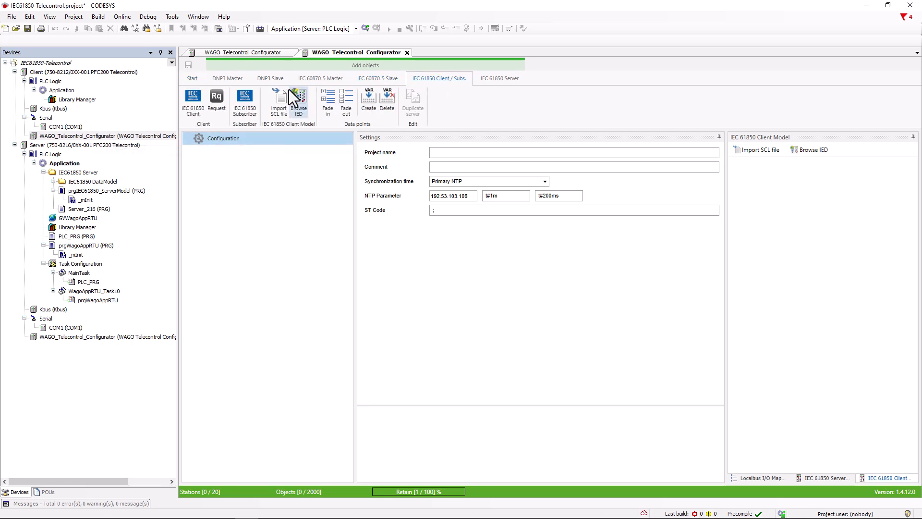
click(192, 103)
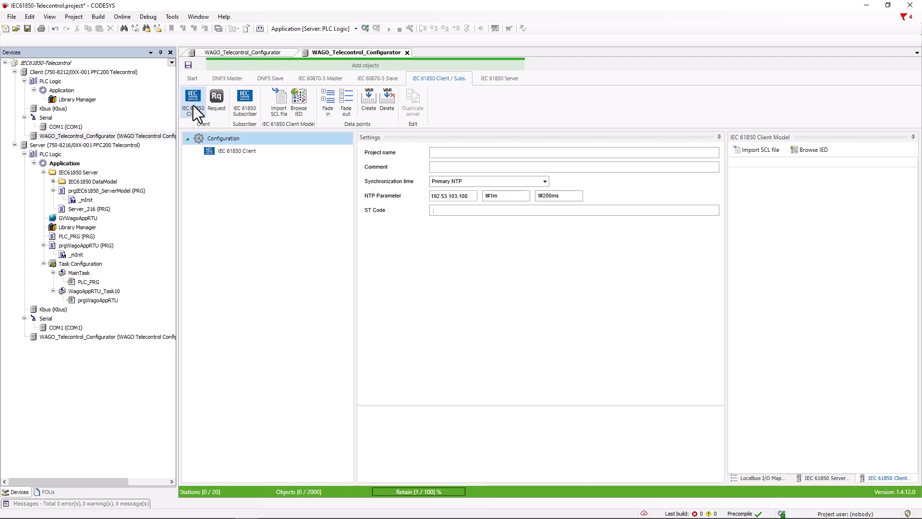
click(830, 481)
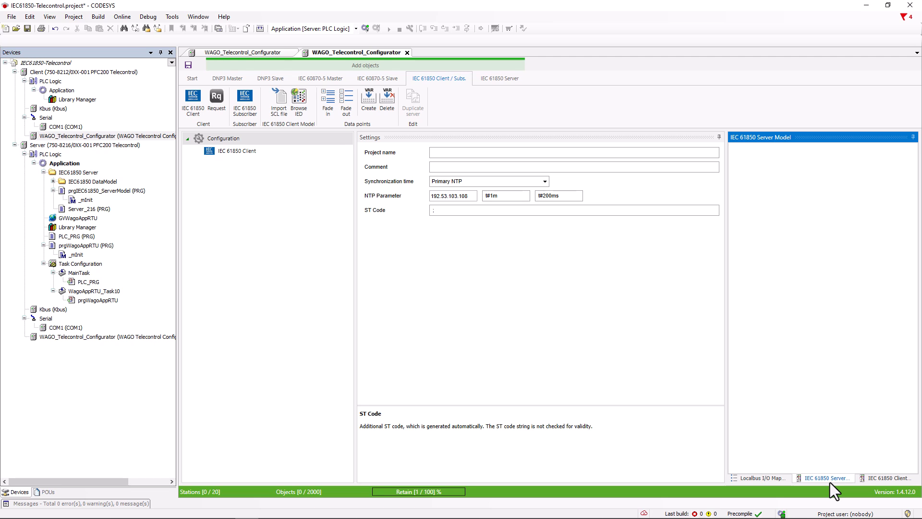
click(886, 482)
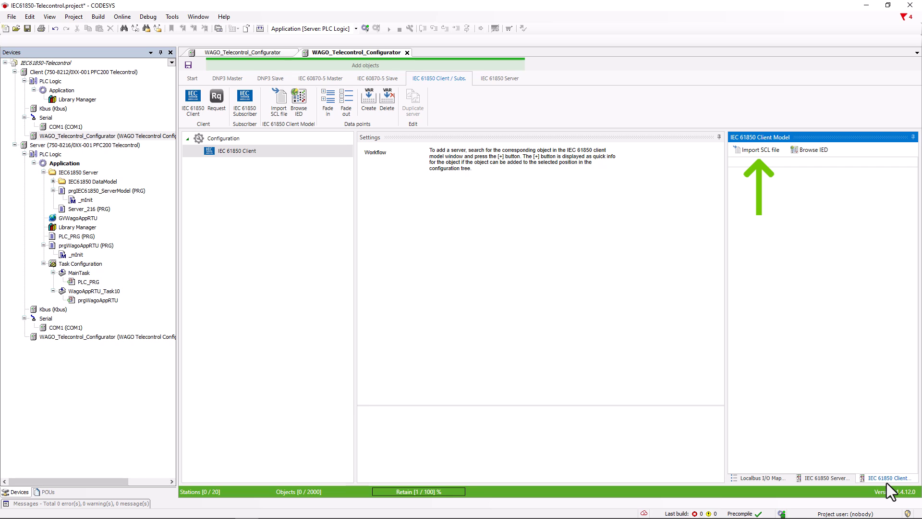
- Browse the IED at IP address 172.29.233.216, accept its model, and add Server_21 to the IEC 61850 Client
click(811, 149)
click(395, 141)
text(172.29.233.216)
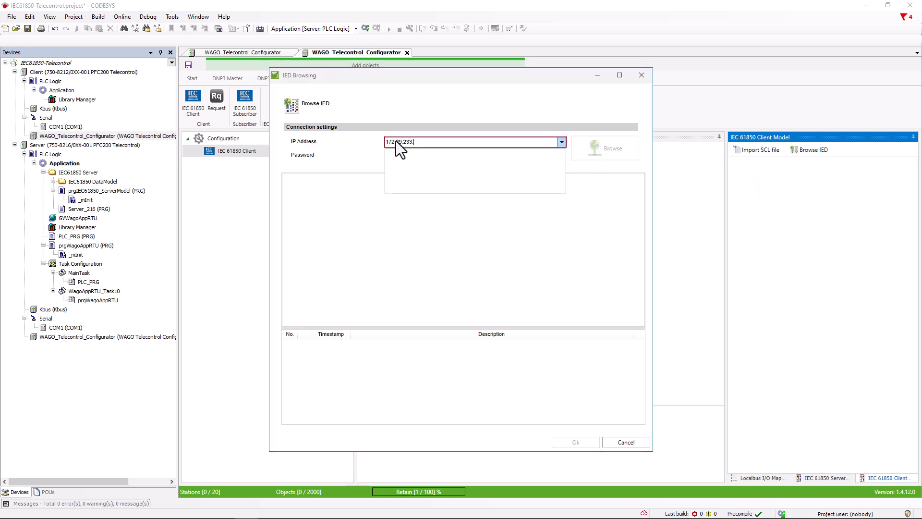
click(612, 149)
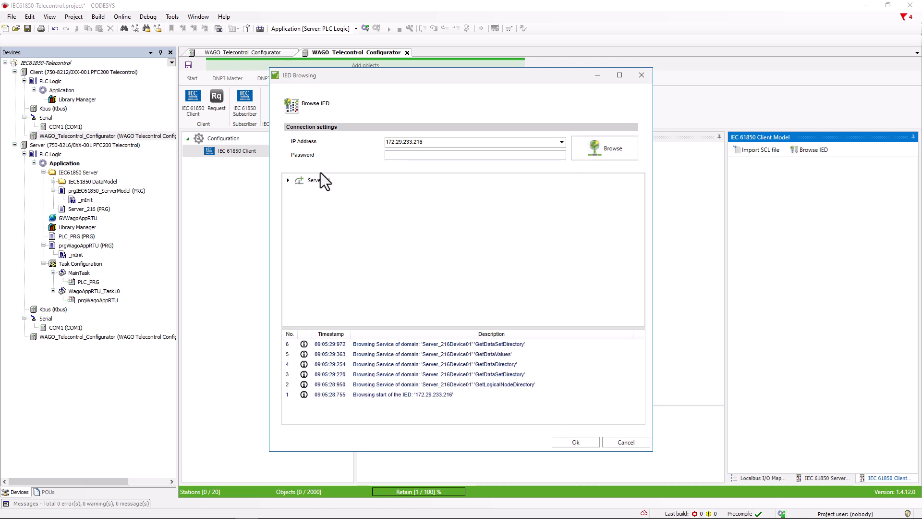
click(290, 182)
click(298, 192)
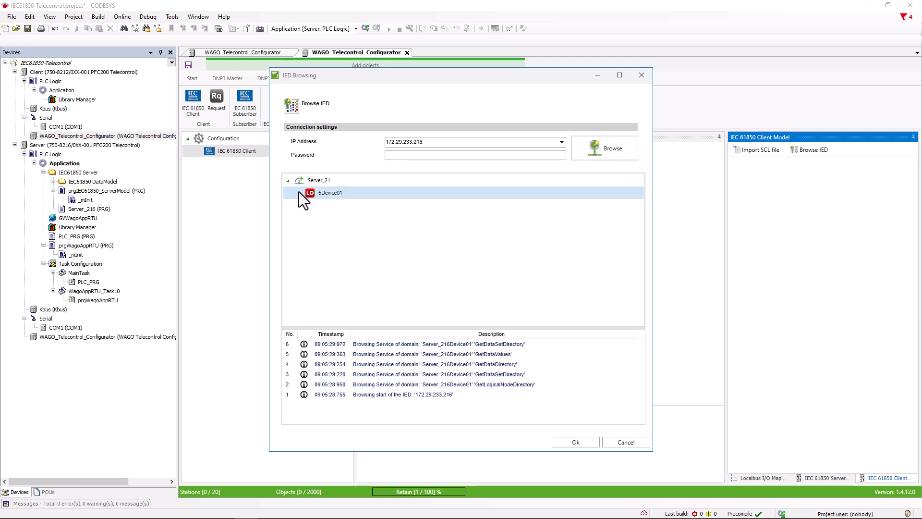
click(325, 181)
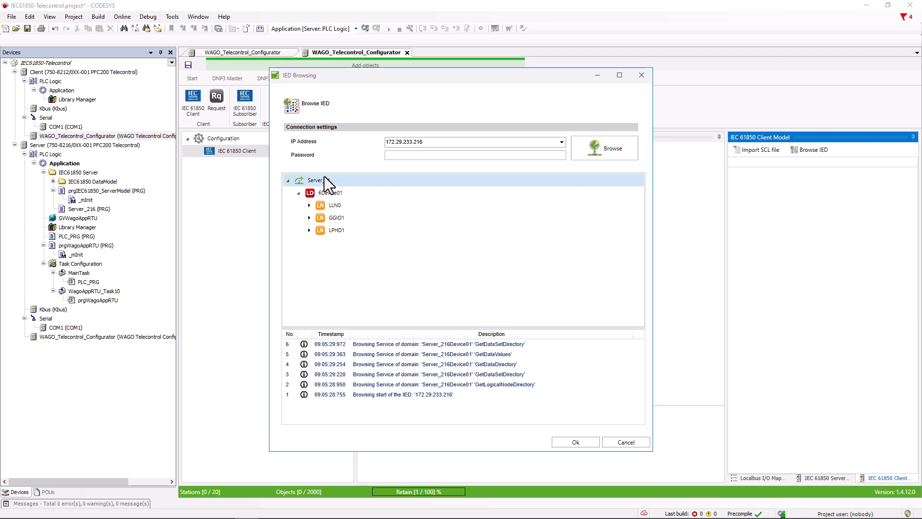
click(569, 441)
click(736, 173)
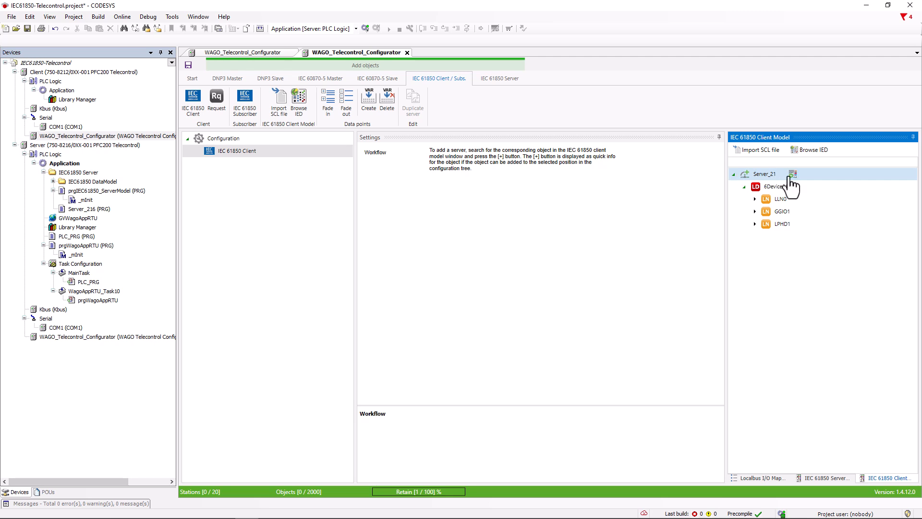
click(792, 174)
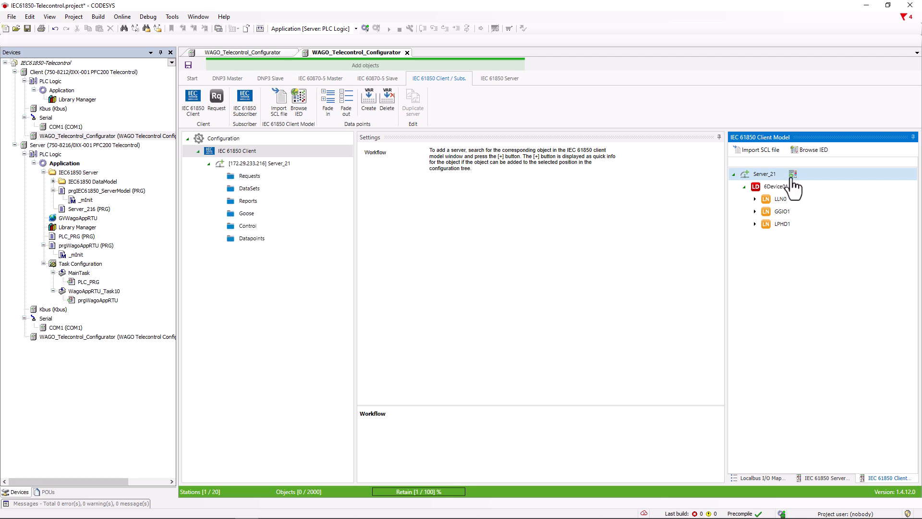
- Add DataSet01 from LLN0 of the client model to Server_21 and expand its data objects
click(250, 201)
click(253, 191)
click(255, 202)
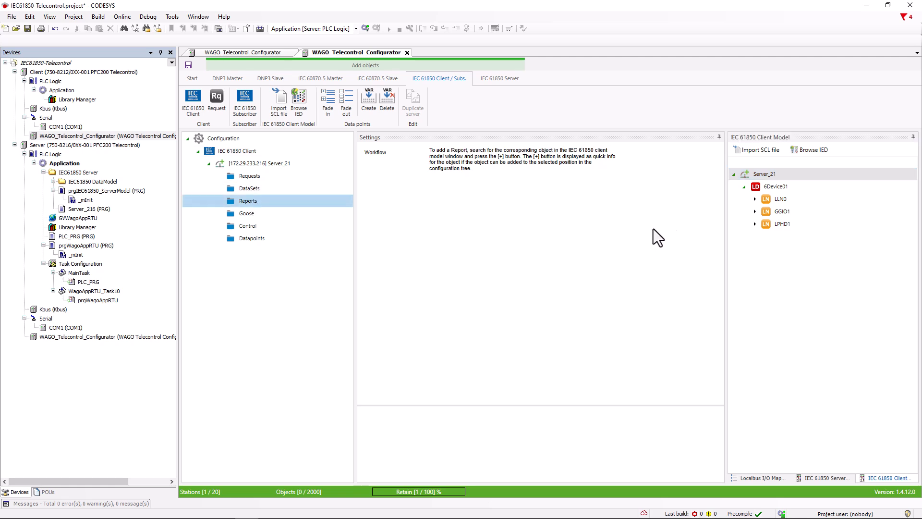
click(754, 211)
click(754, 198)
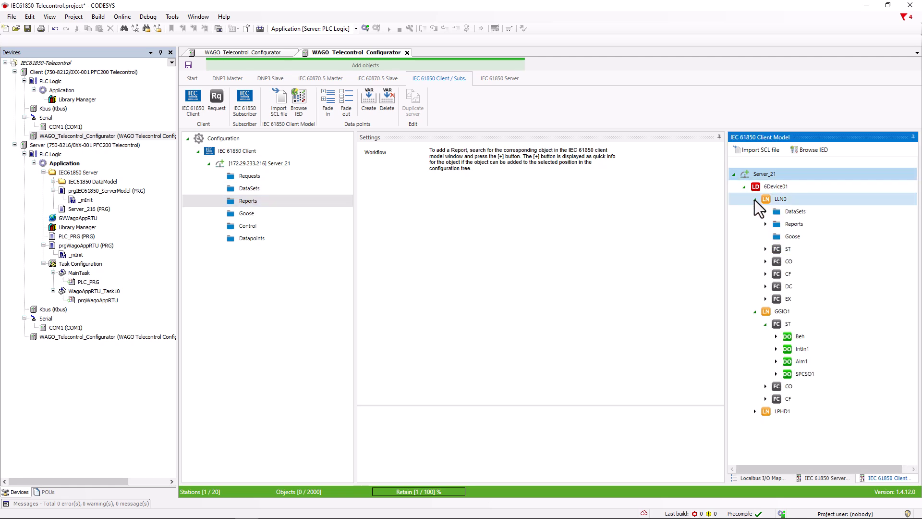
click(765, 211)
mouse_move(786, 223)
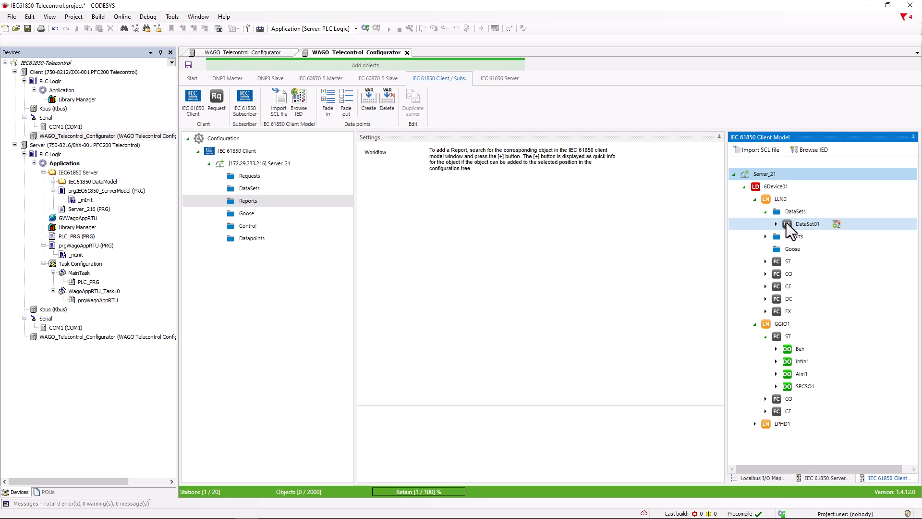
click(837, 224)
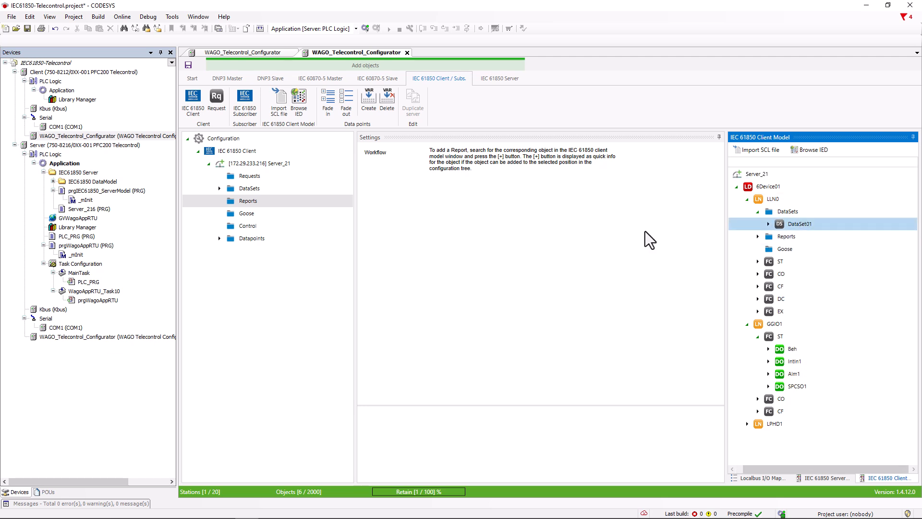
click(219, 188)
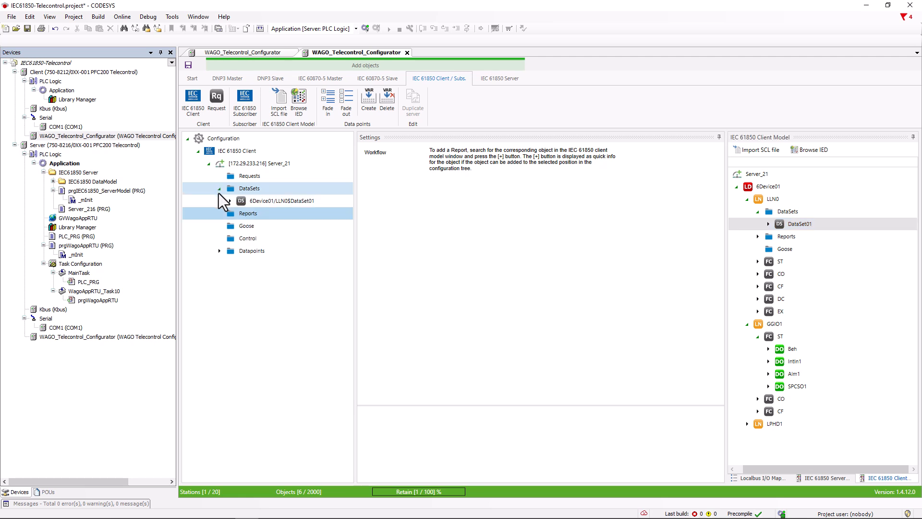
click(229, 200)
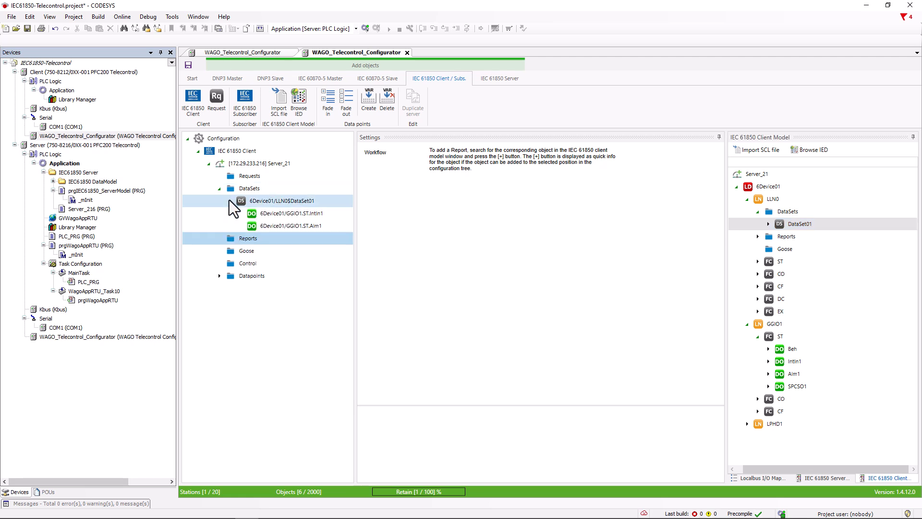
- Under Datapoints, assign the data point variable iValue1_Client to the stVal attribute of GGIO1's IntIn1
click(220, 275)
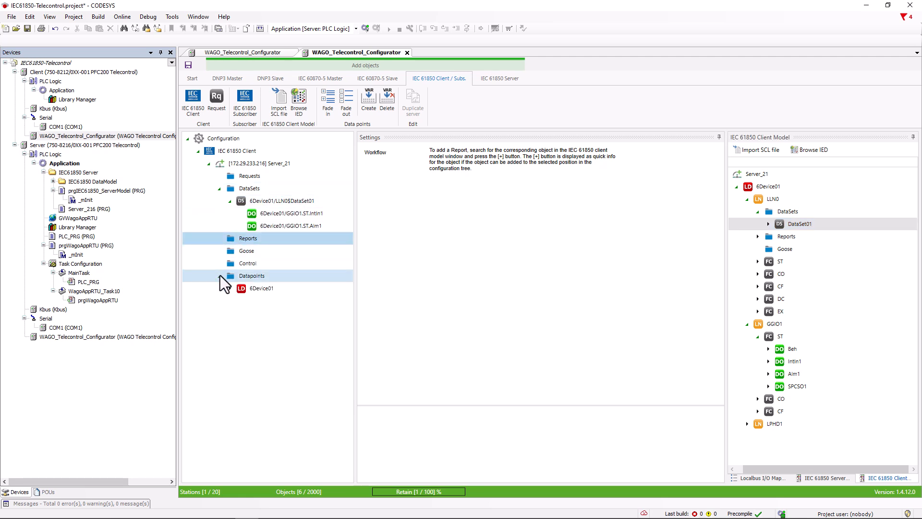
click(229, 288)
click(240, 302)
click(250, 313)
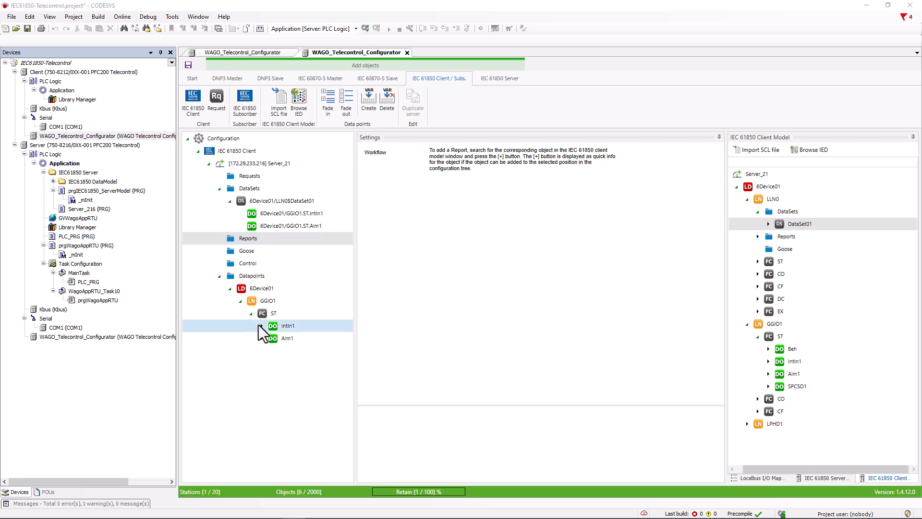
click(262, 326)
click(299, 338)
click(437, 153)
text(iValue1_Client)
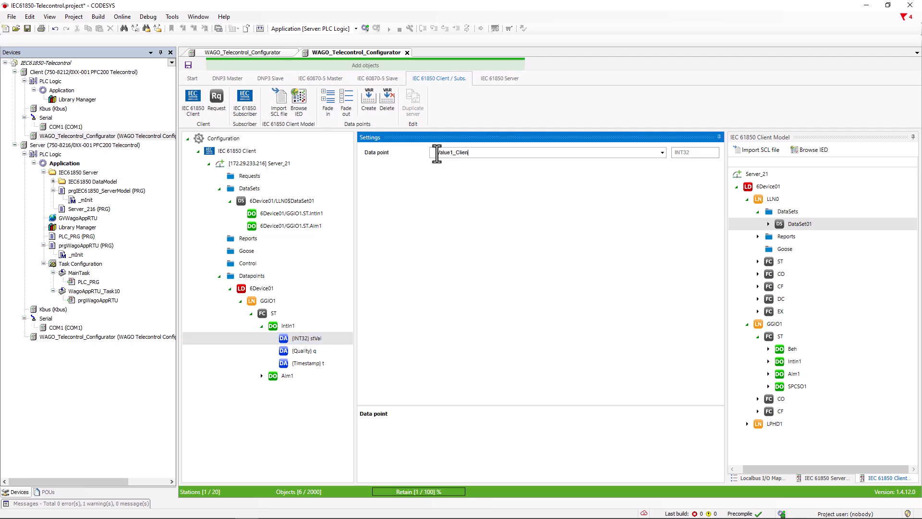
key(Return)
- Assign wQualityValue1_Client to IntIn1's quality attribute q and tValue1_Client to its timestamp attribute t
click(451, 152)
text(wQuality)
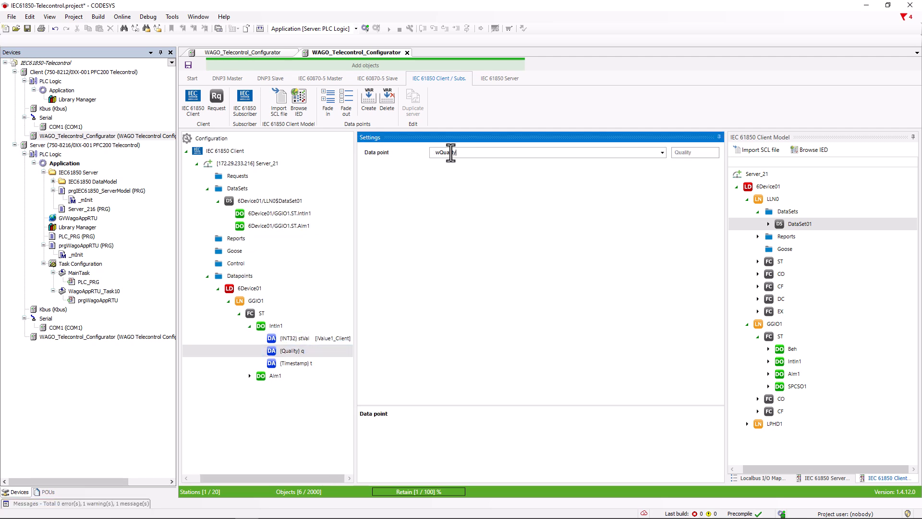
text(Value1_Client)
key(Return)
click(450, 152)
text(tV)
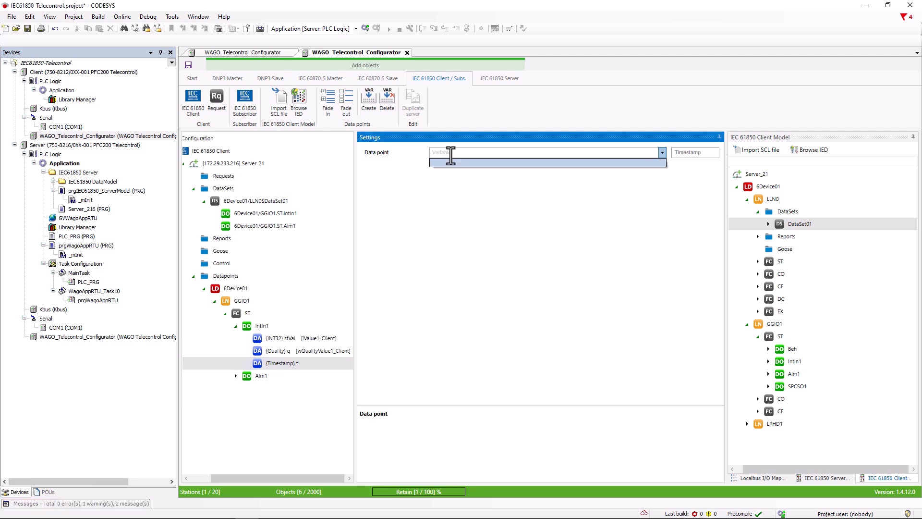
text(alue1_Client)
key(Return)
- Expand the Alm1 data object under Datapoints and assign the variable xAlm1_Client to its BOOLEAN attribute stVal
click(235, 375)
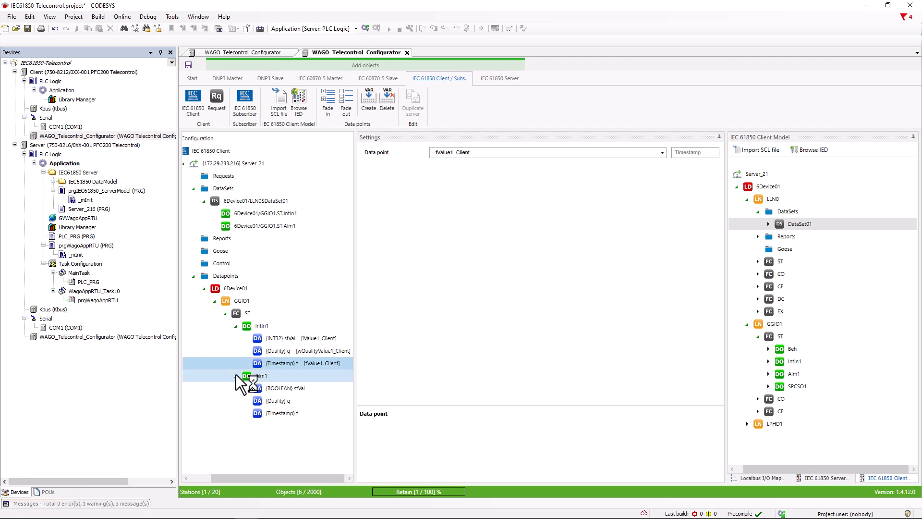
click(448, 152)
text(xAlm1_Client)
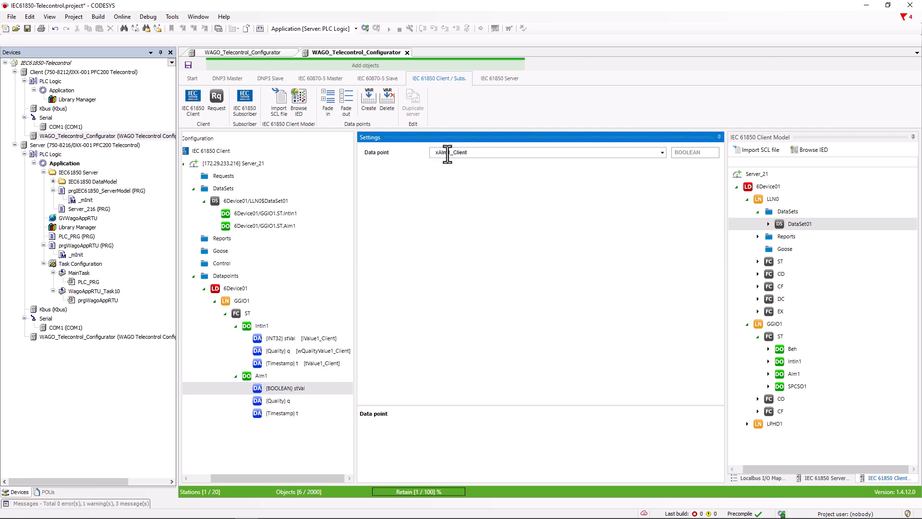
key(Return)
- Assign wQualityAlm1_Client to Alm1's quality attribute q and tAlm1_Client to its timestamp attribute t
click(461, 153)
text(wQuality)
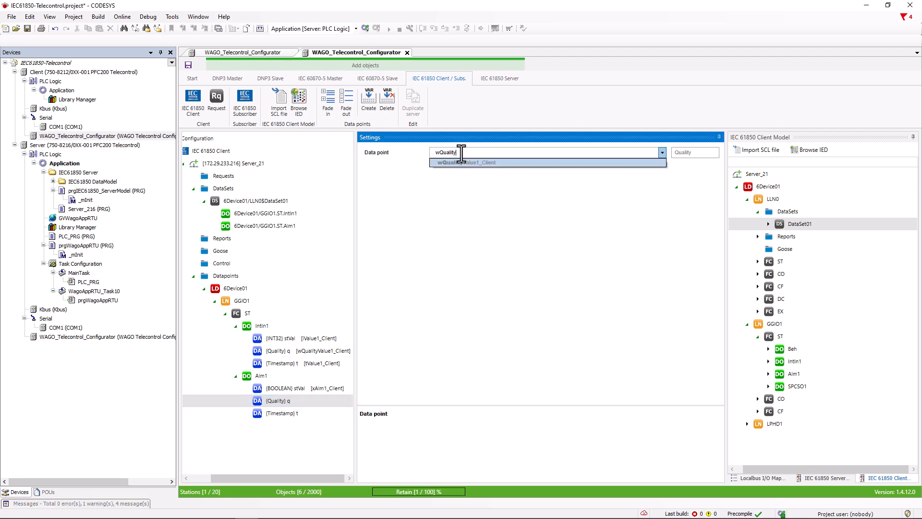
text(Alm1_Client)
key(Return)
click(445, 153)
text(tAlm1_Client)
key(Return)
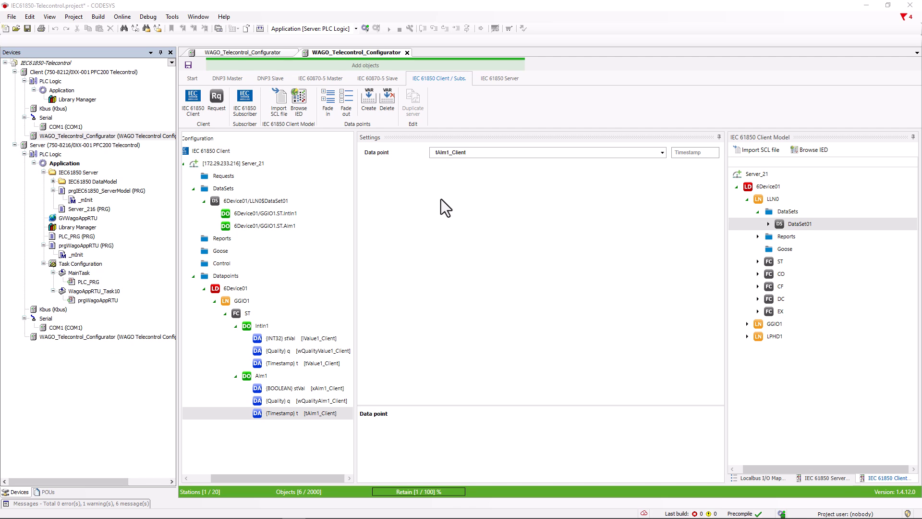
- Set the read trigger variable of the client's DataSet01 to xGetDataSet01
click(294, 202)
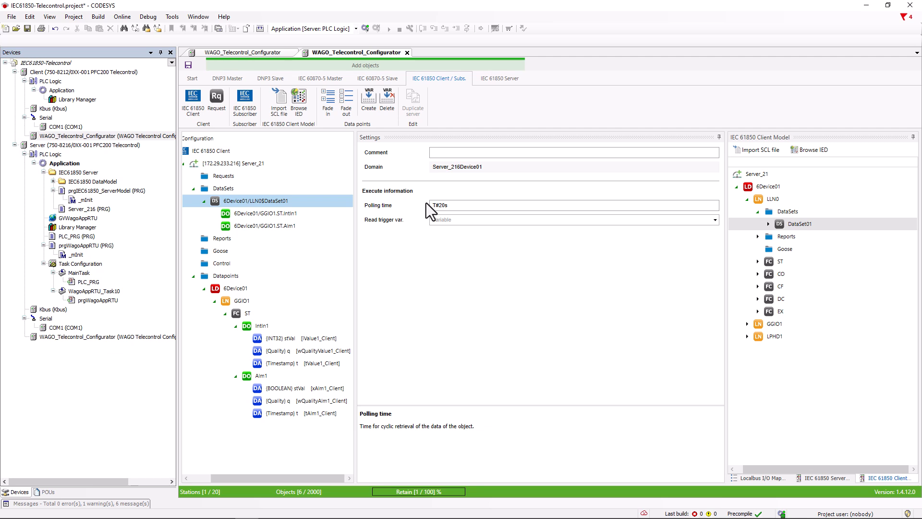
click(440, 220)
text(xGetDataS)
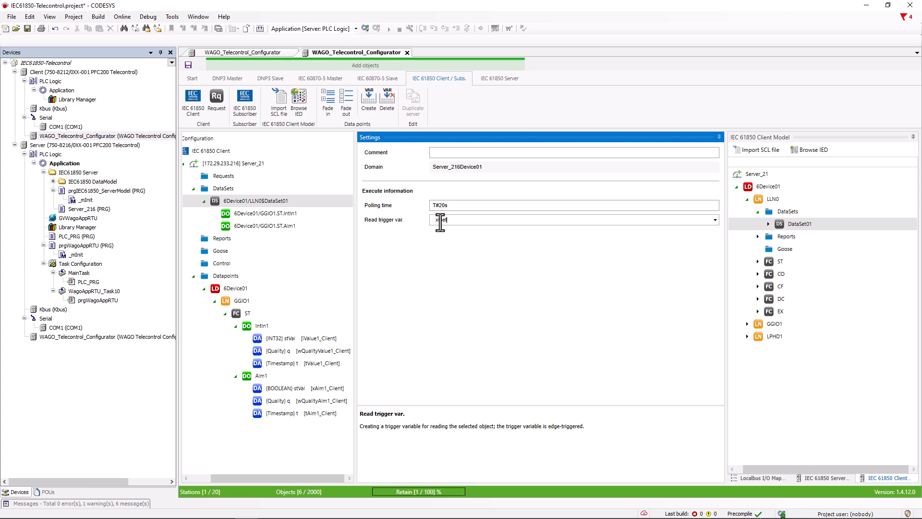
text(et01)
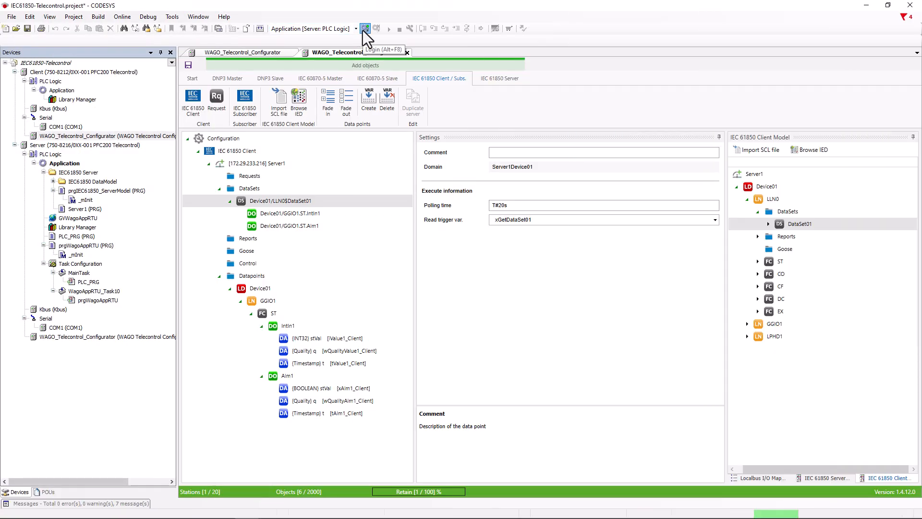
- Log in to the Server application, make the Client application active, log in to it and start it
click(365, 29)
click(356, 29)
click(342, 45)
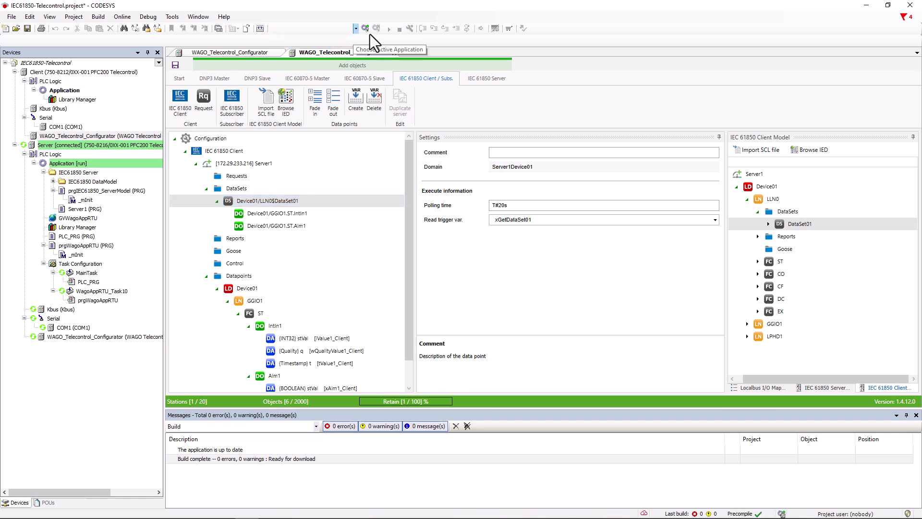
click(364, 28)
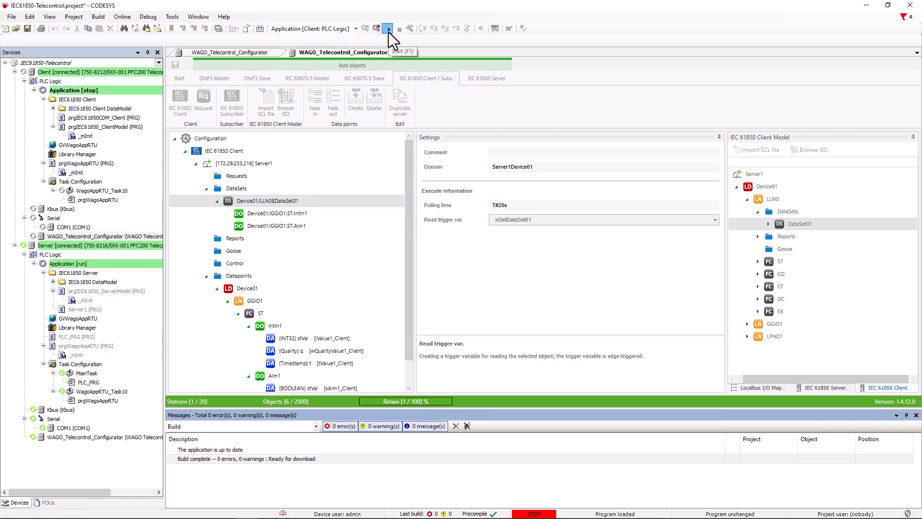
click(388, 31)
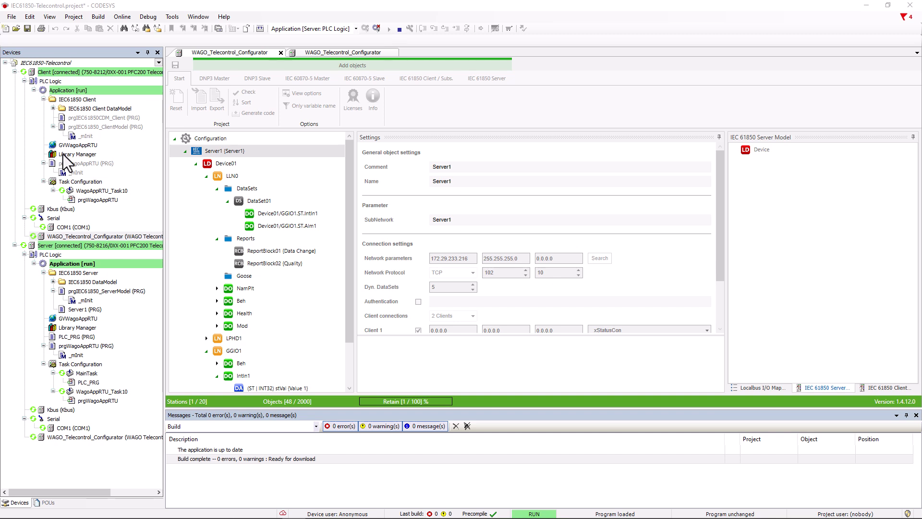
- Open the GVWagoAppRTU variable lists of Client and Server and arrange them one above the other
double_click(70, 145)
double_click(78, 318)
drag(449, 57, 545, 240)
- Write the value 42 to the server variable iValue1
click(831, 113)
click(832, 114)
text(42)
key(Return)
key(ctrl+F7)
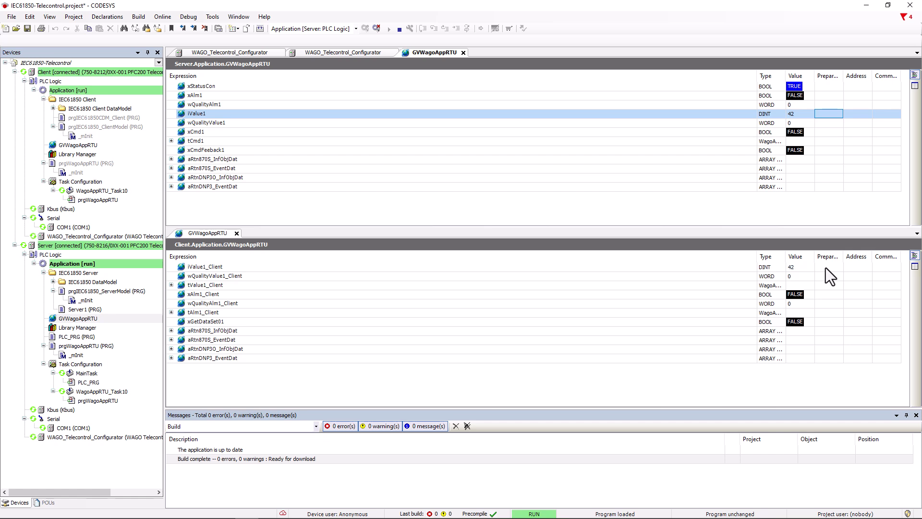
- Write the value 512 to the server variable iValue1
click(823, 114)
text(512)
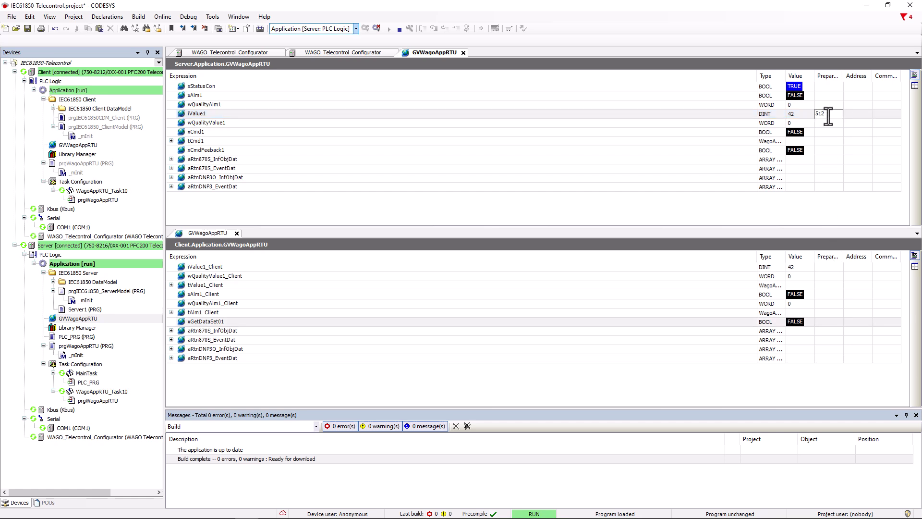
key(Return)
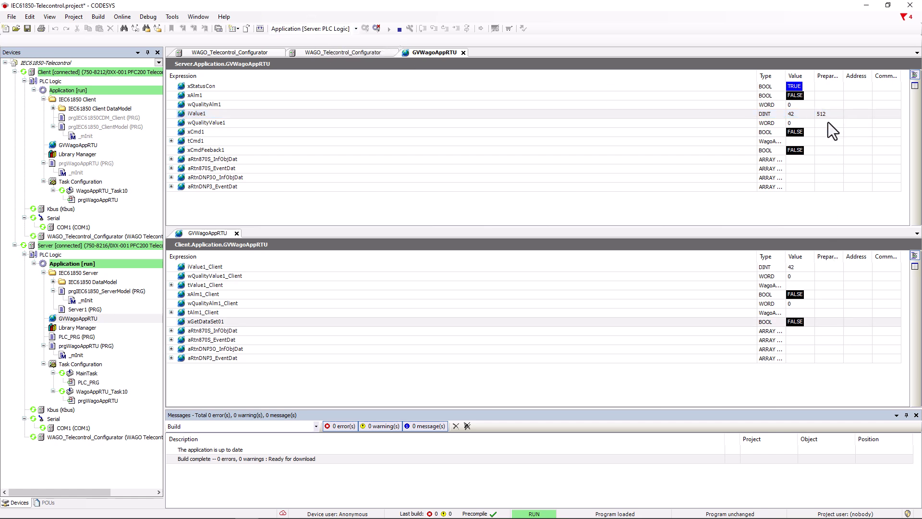
key(ctrl+F7)
- Make the Client application active and write TRUE to xGetDataSet01 to trigger reading the data set
click(356, 28)
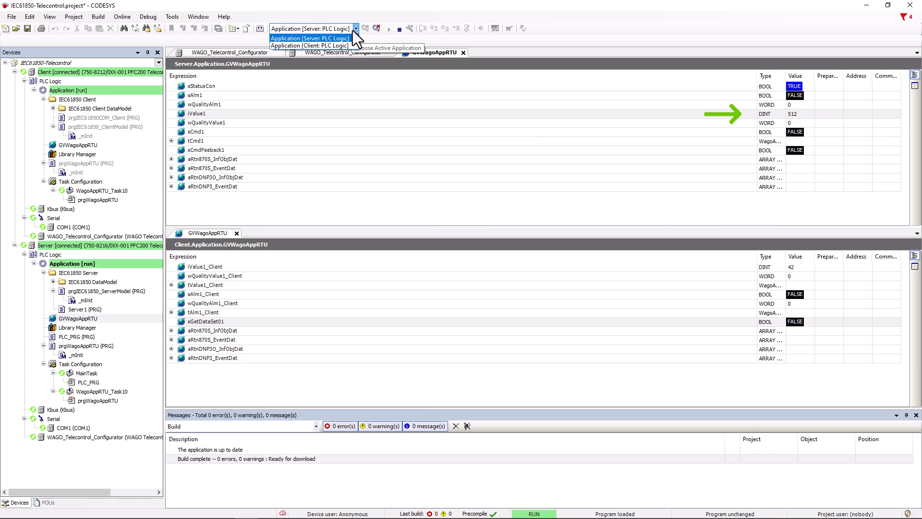
click(834, 321)
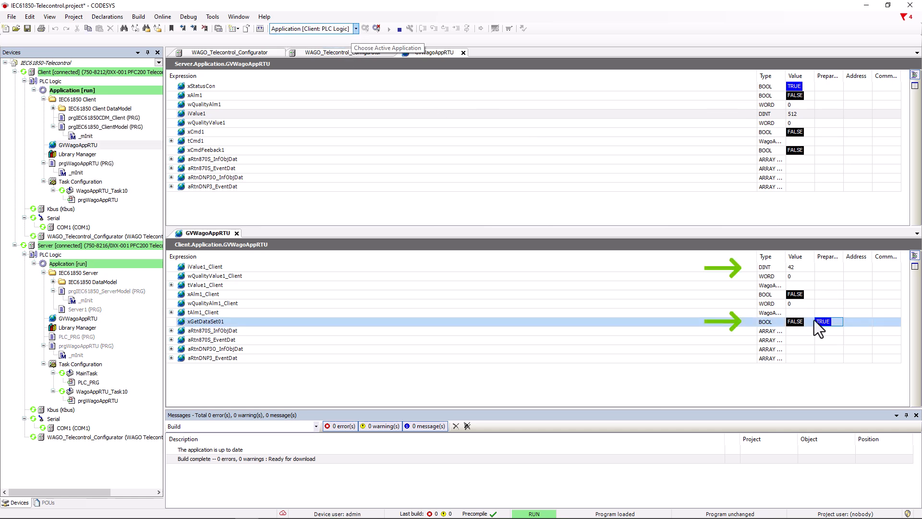
key(ctrl+F7)
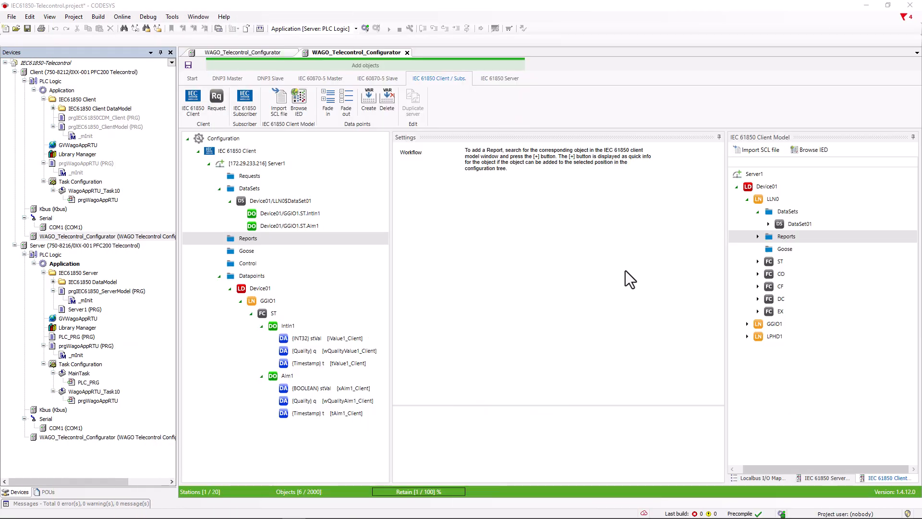
- Add ReportBlock01 and ReportBlock02 from LLN0 of the client model to the client's Reports folder
click(758, 237)
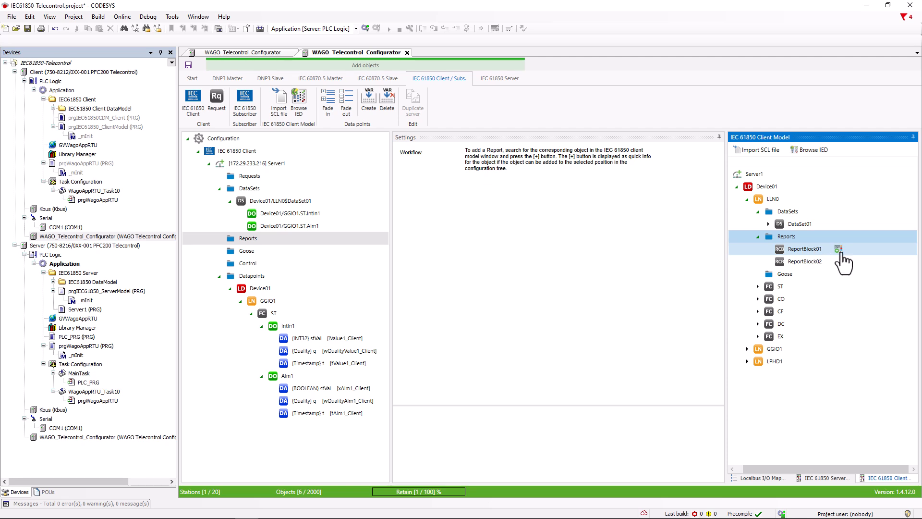
click(836, 249)
click(838, 262)
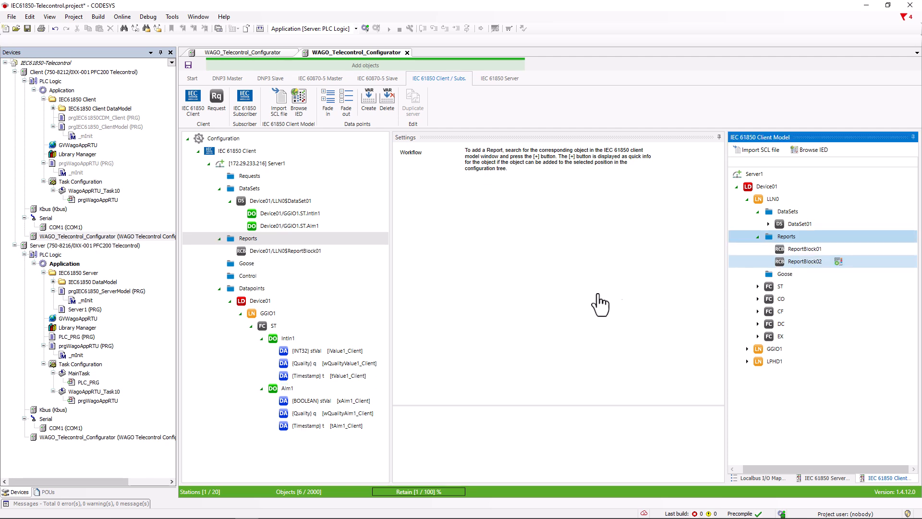
- Open the client's ReportBlock01 settings and check the client connections configured for Server1 in the server configuration
click(302, 251)
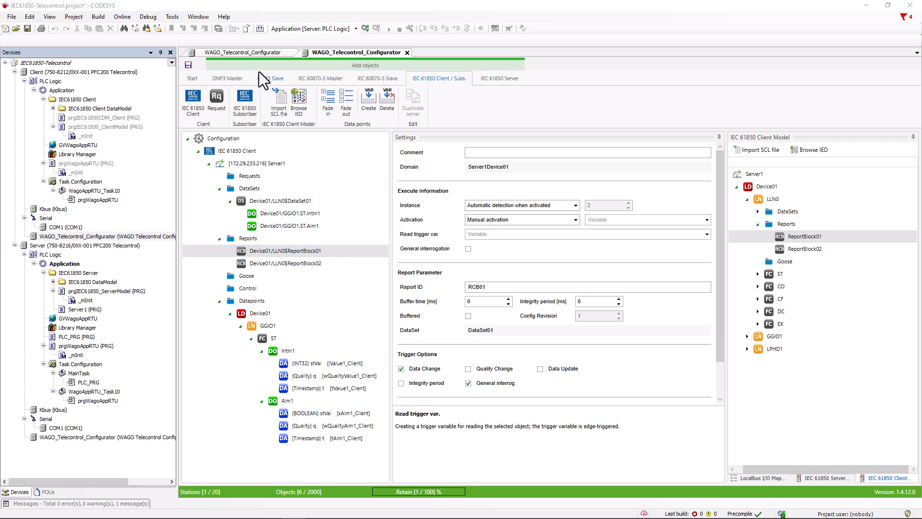
click(258, 51)
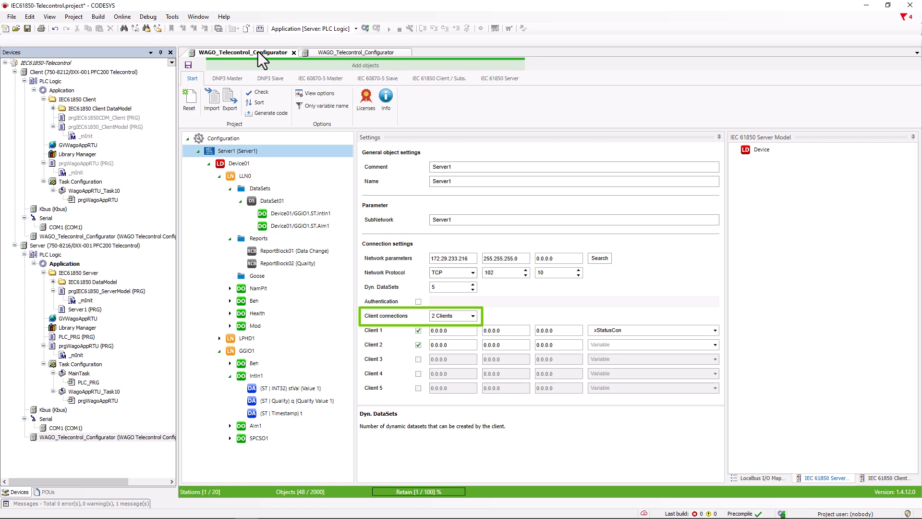
click(340, 53)
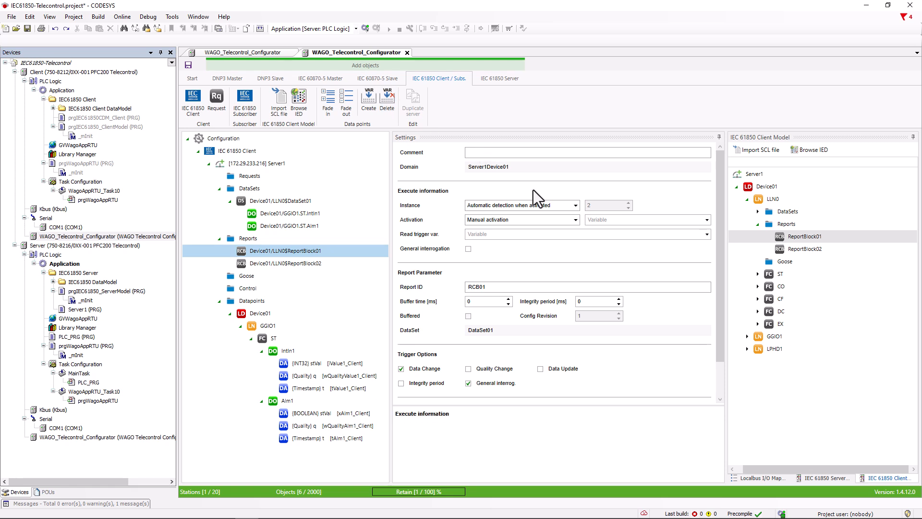
- Try the fixed Instance option for ReportBlock01 and switch back to automatic detection when activated
click(574, 206)
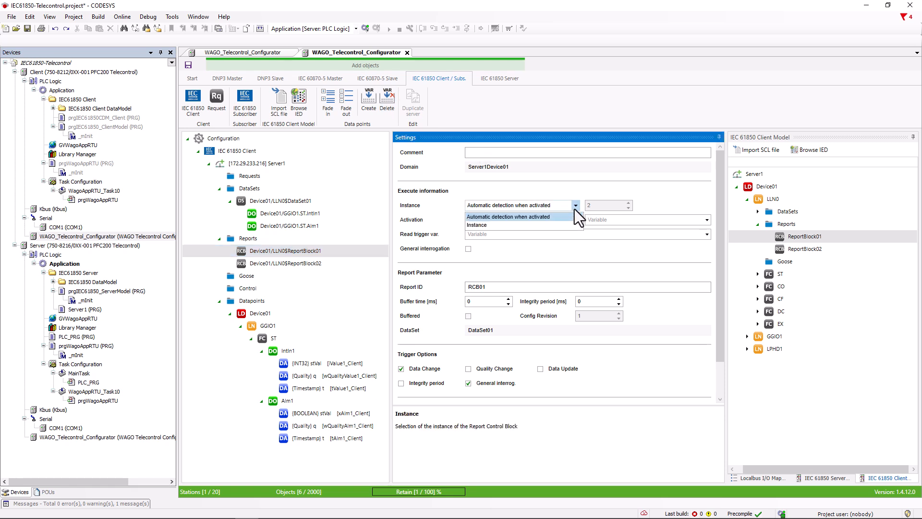
click(546, 227)
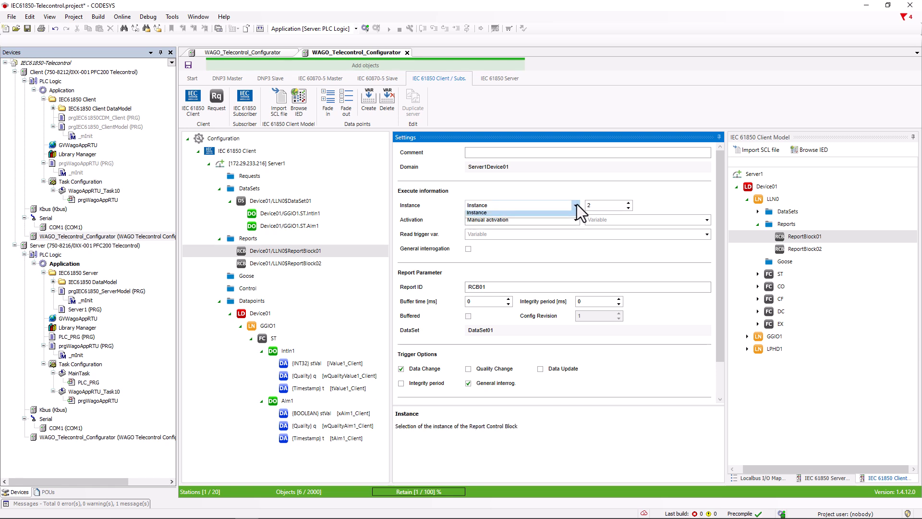
click(576, 205)
click(559, 216)
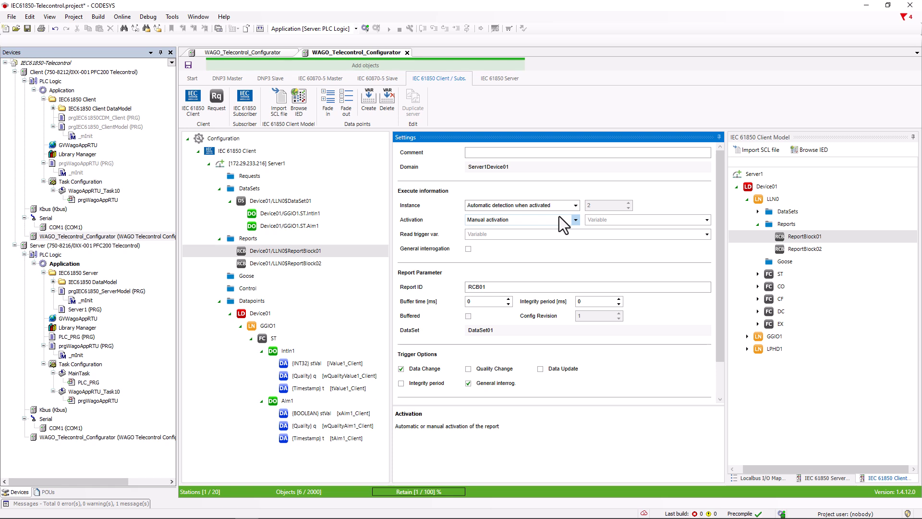
- Keep Manual activation for ReportBlock01 and assign xManuelReport01 as its activation variable
click(559, 219)
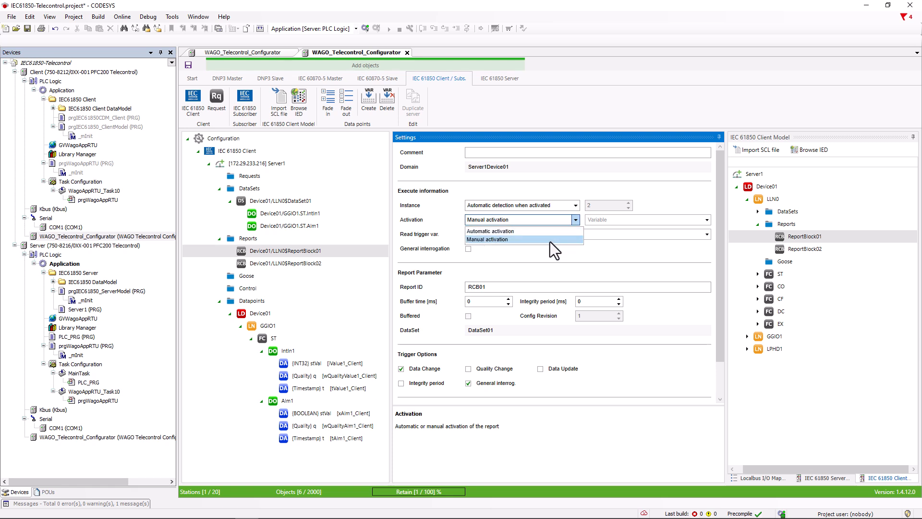
click(549, 241)
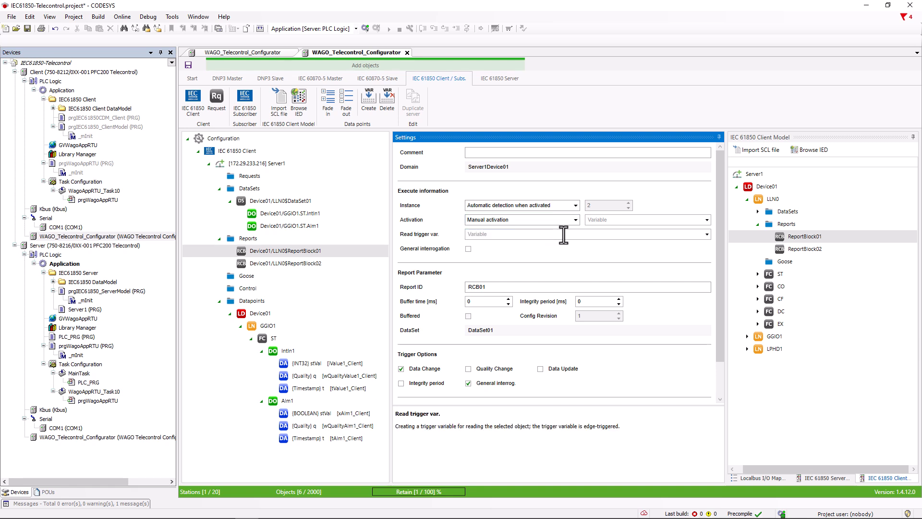
click(597, 220)
text(xMan)
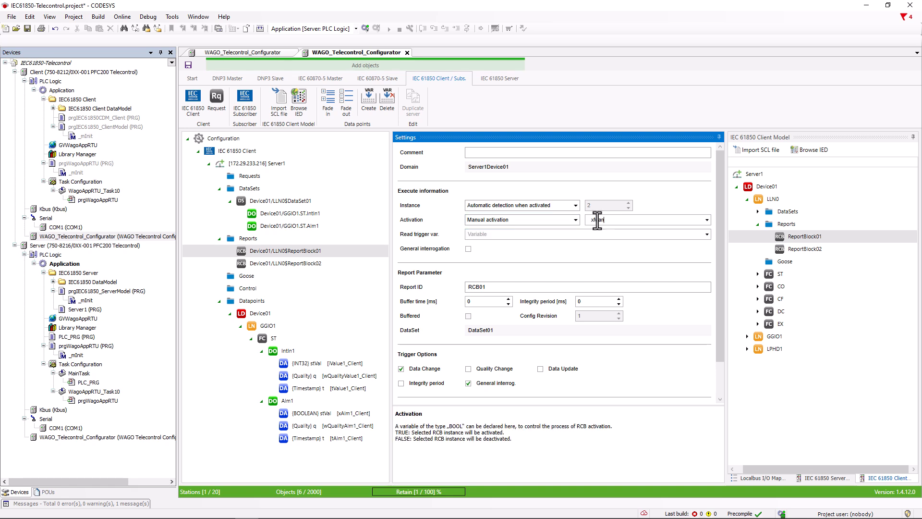
text(uelReport01)
- Set ReportBlock01's read trigger variable to xTriggerReport1
click(559, 234)
text(xTr)
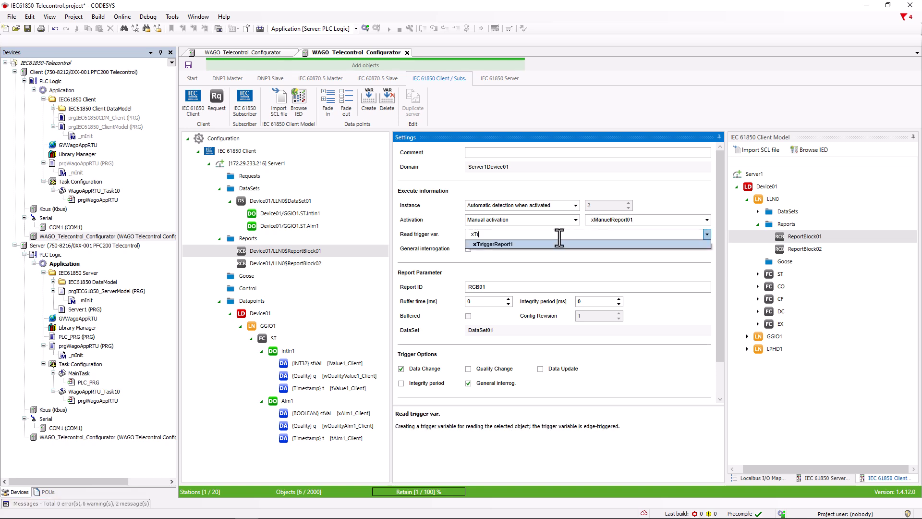
text(iggerReport1)
key(Tab)
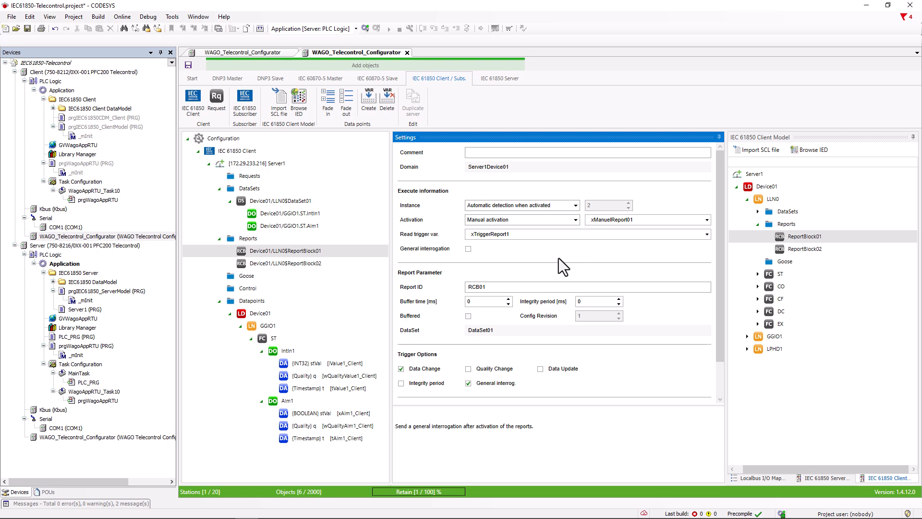
- Log in and download the applications to the Client and Server devices, and start the Server application
click(365, 28)
click(452, 282)
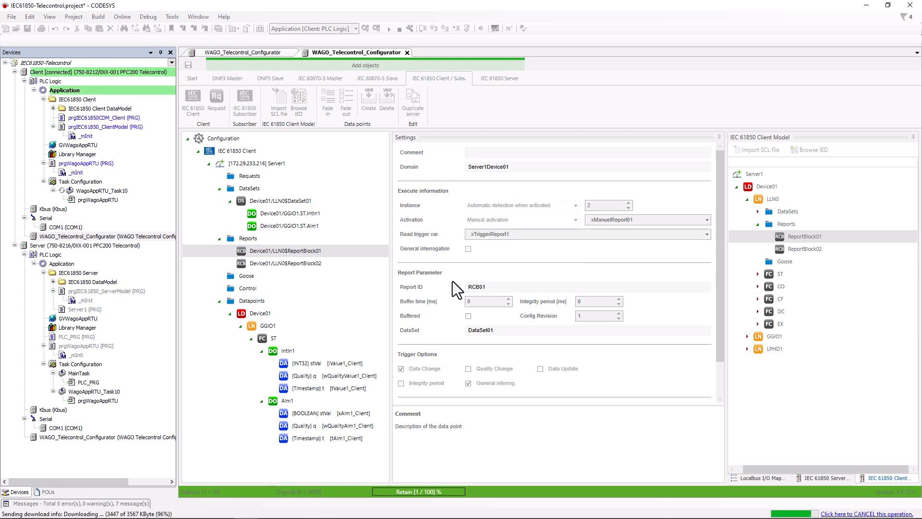
click(356, 28)
click(336, 38)
click(366, 29)
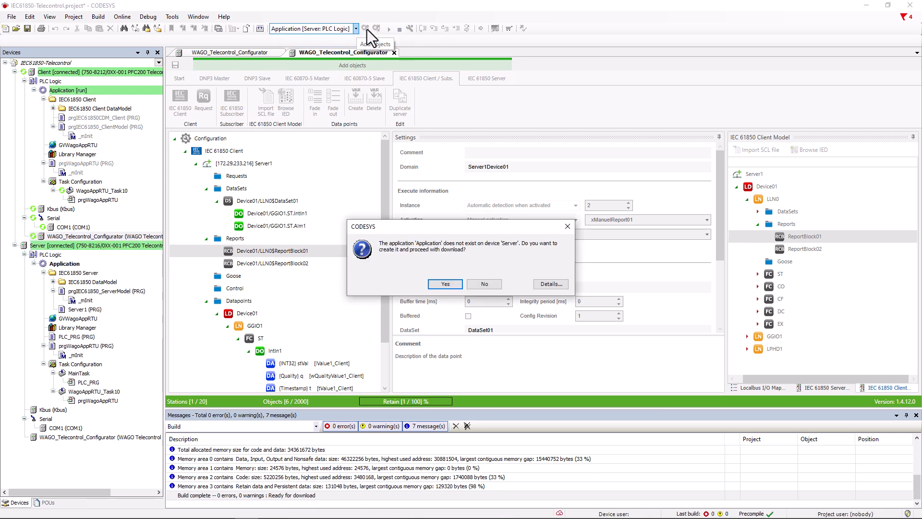
click(448, 286)
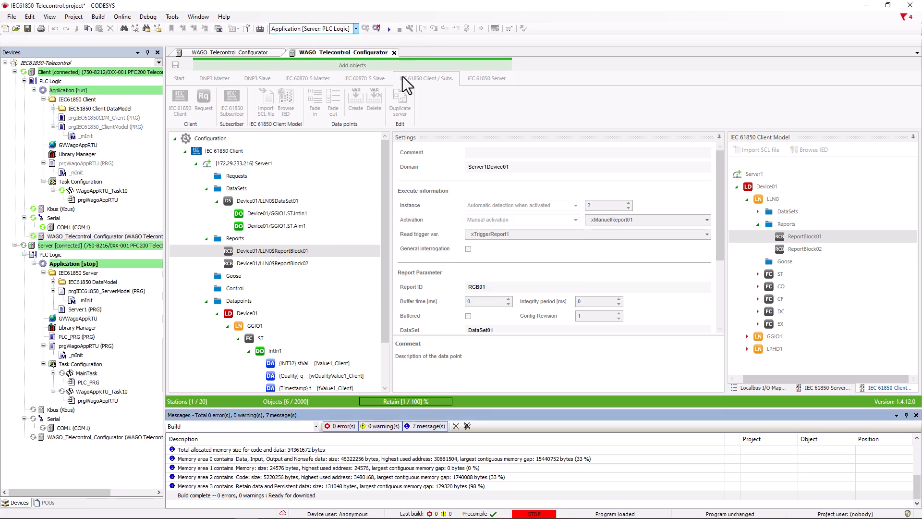
click(389, 29)
- Reopen the Server and Client GVWagoAppRTU lists and place the client's list below the server's
double_click(78, 318)
double_click(75, 145)
drag(522, 52, 497, 245)
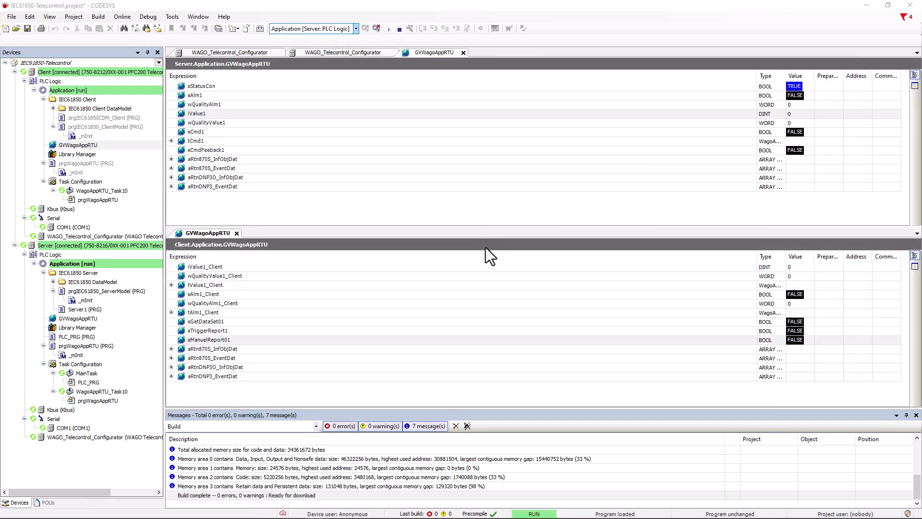
- Write TRUE to the server variable xAlm1 and reset it to FALSE to test the inactive report
click(830, 97)
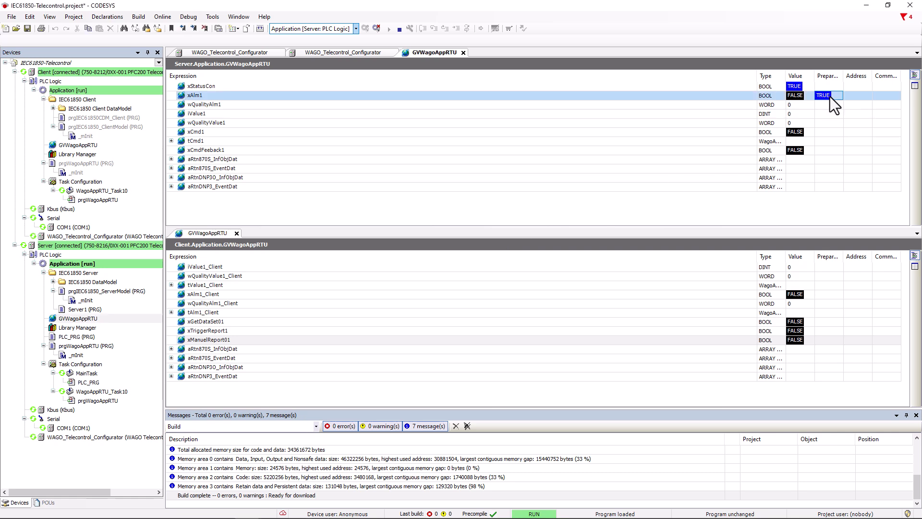
key(ctrl+F7)
click(827, 98)
key(ctrl+F7)
- Make the Client application active and write TRUE to xManuelReport01 to activate the report
click(322, 30)
click(298, 43)
click(830, 340)
key(ctrl+F7)
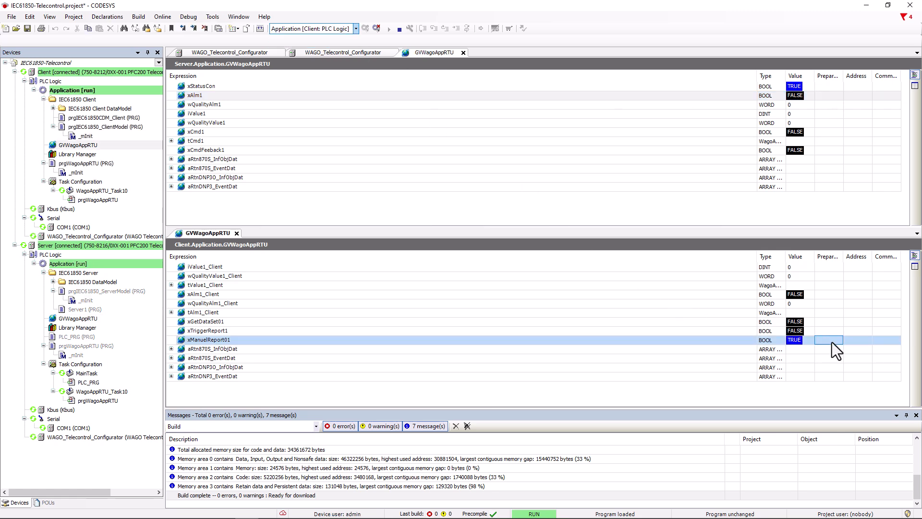
- Make the Server application active and write TRUE to xAlm1 to test the activated report
click(301, 28)
click(317, 36)
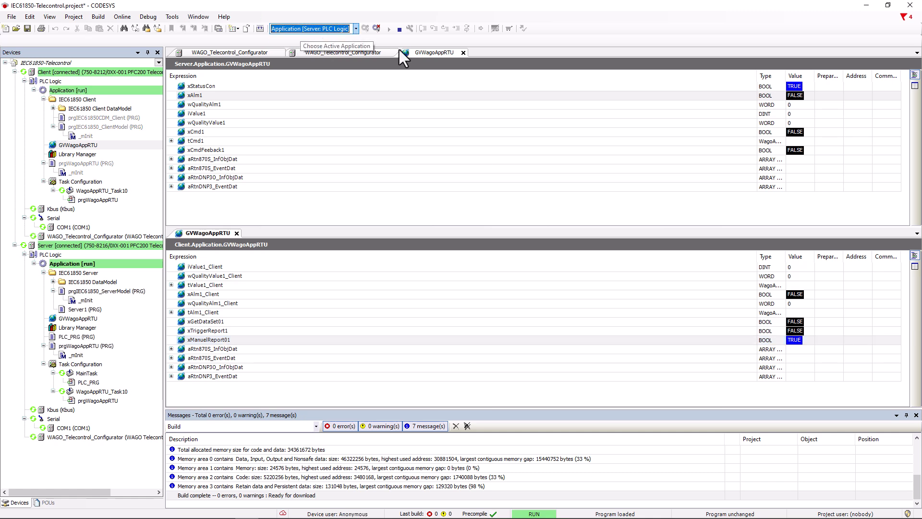
click(826, 98)
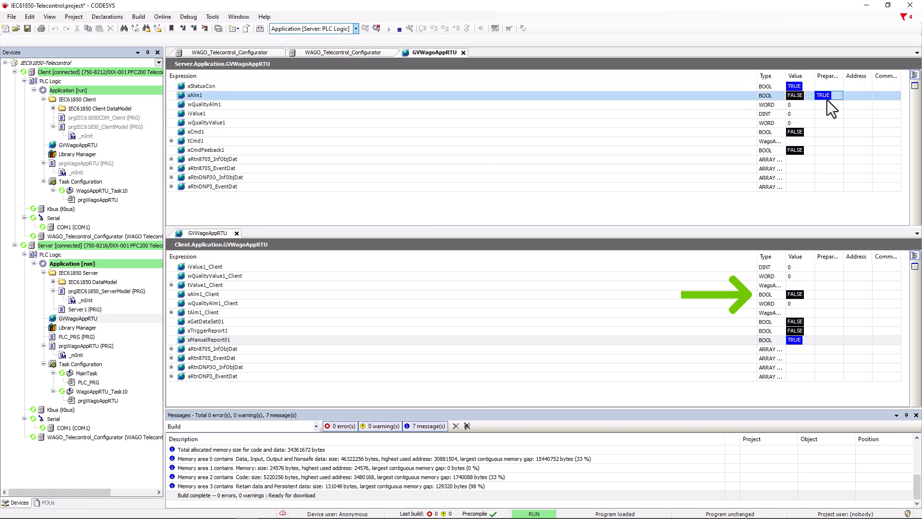
key(ctrl+F7)
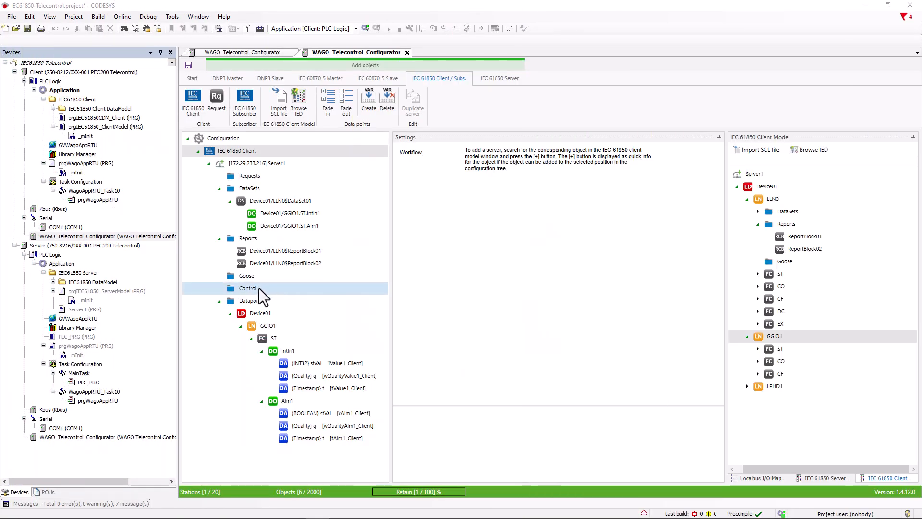
- Add the SPCSO1 control object from GGIO1's CO group to the Control folder of the IEC 61850 client configuration
click(258, 288)
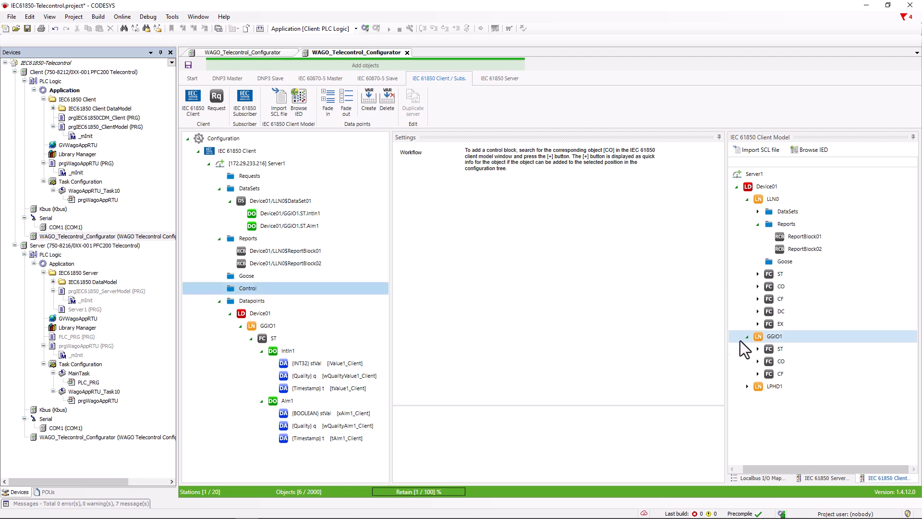
click(757, 361)
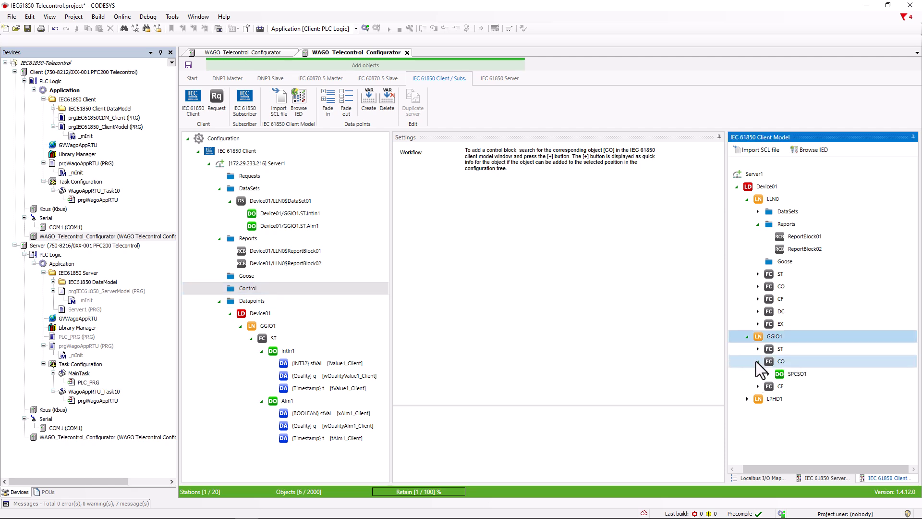
mouse_move(769, 371)
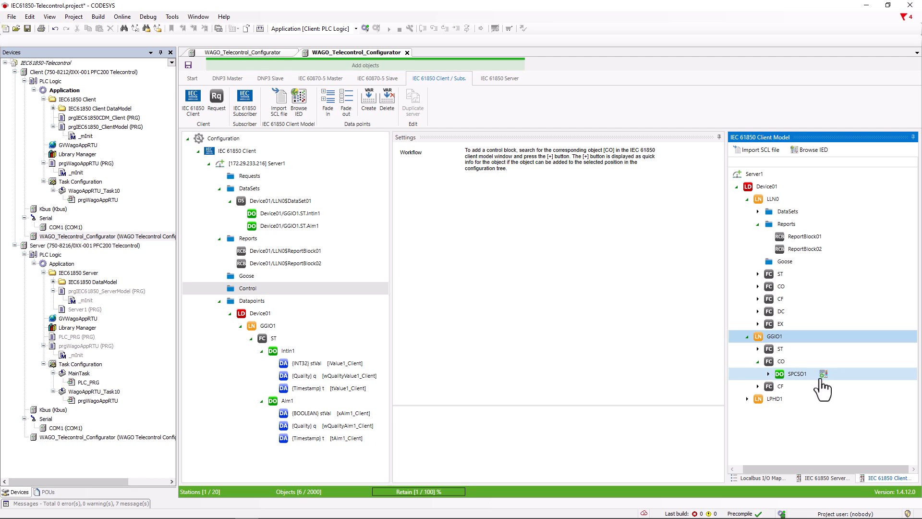
click(823, 374)
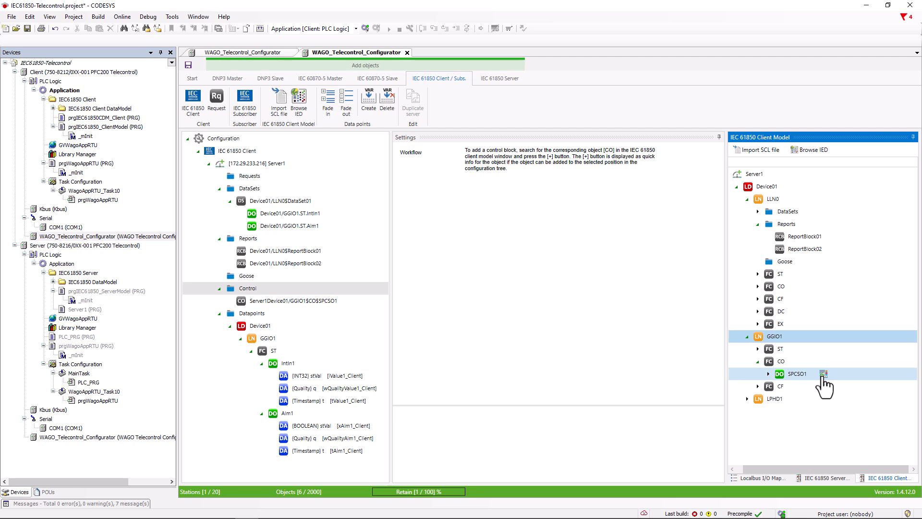
- Assign xCmd1Client as the SPCSO1 control's data point, keeping automatic execution when value changes and direct control with normal security
click(325, 301)
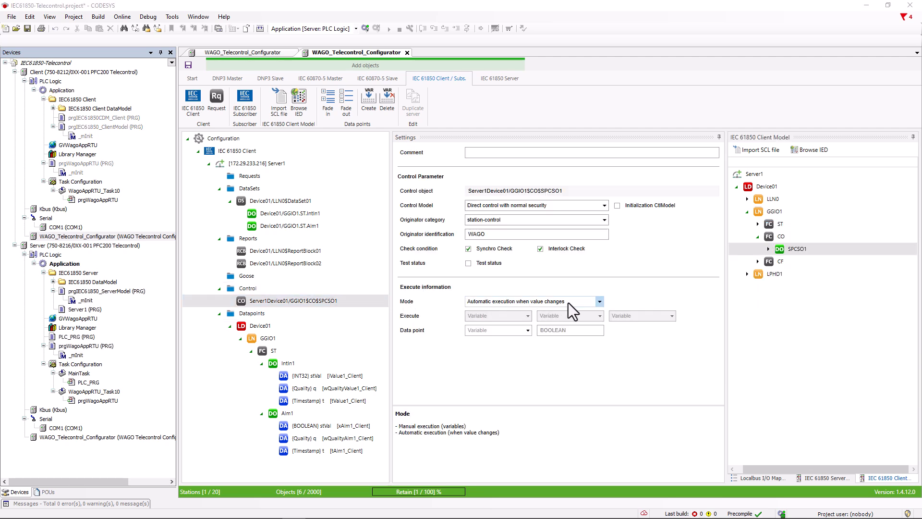
click(599, 301)
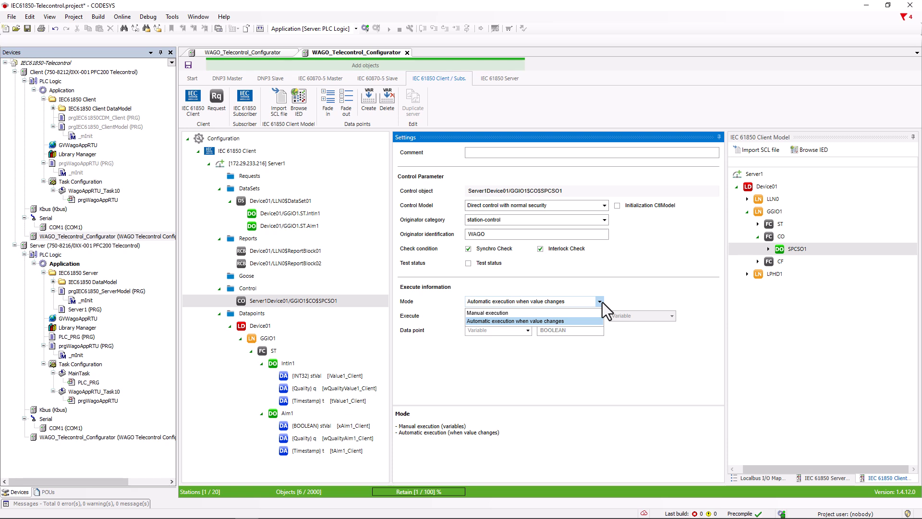
click(599, 301)
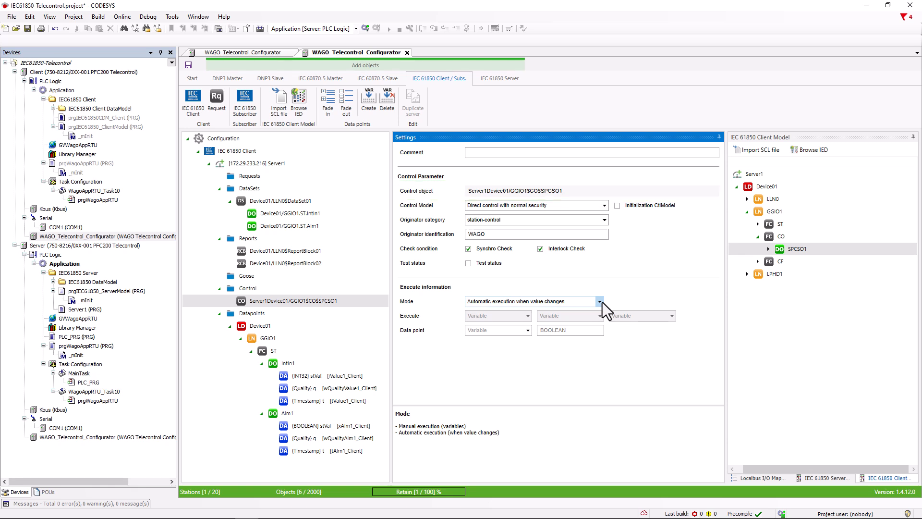
click(607, 203)
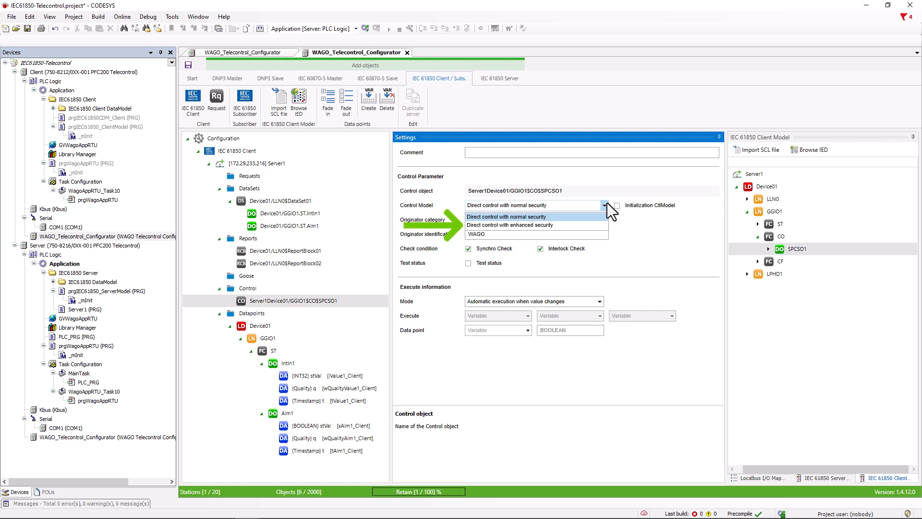
click(607, 203)
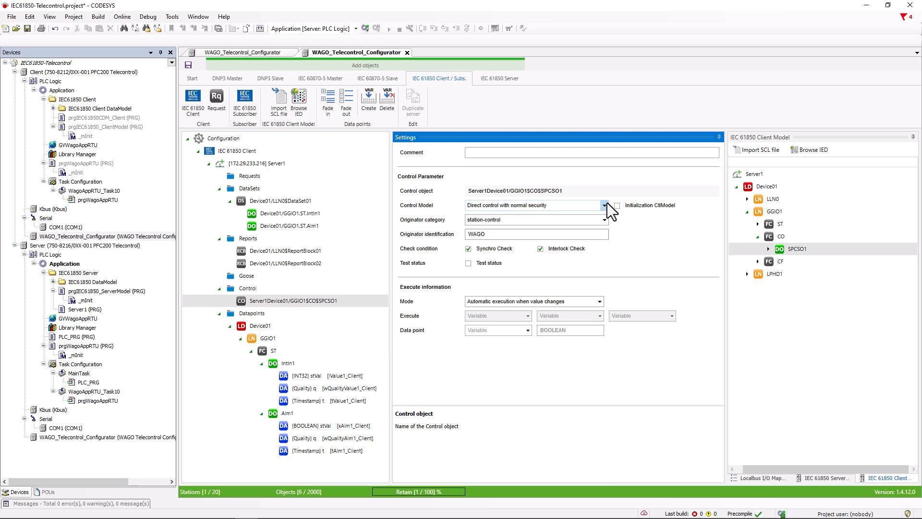
click(514, 330)
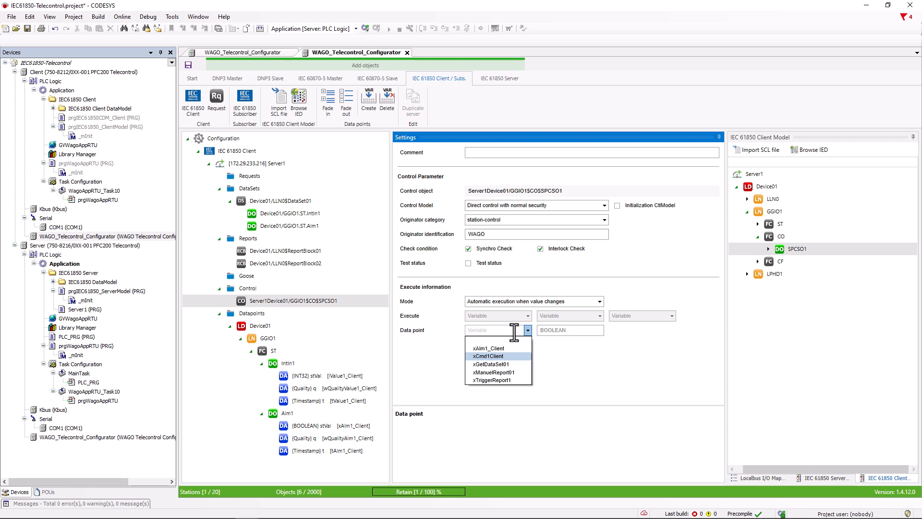
click(498, 355)
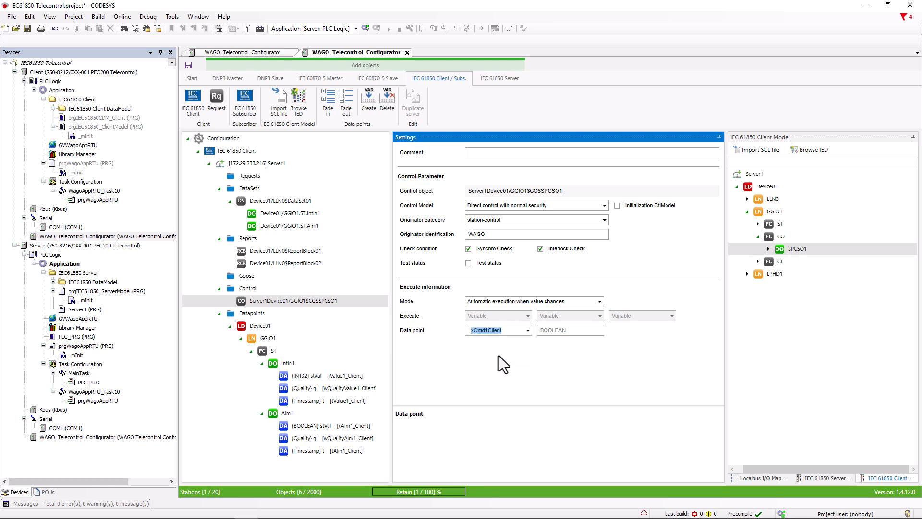
- Log in to the Server application, then make the Client application active, download it and start it
click(364, 29)
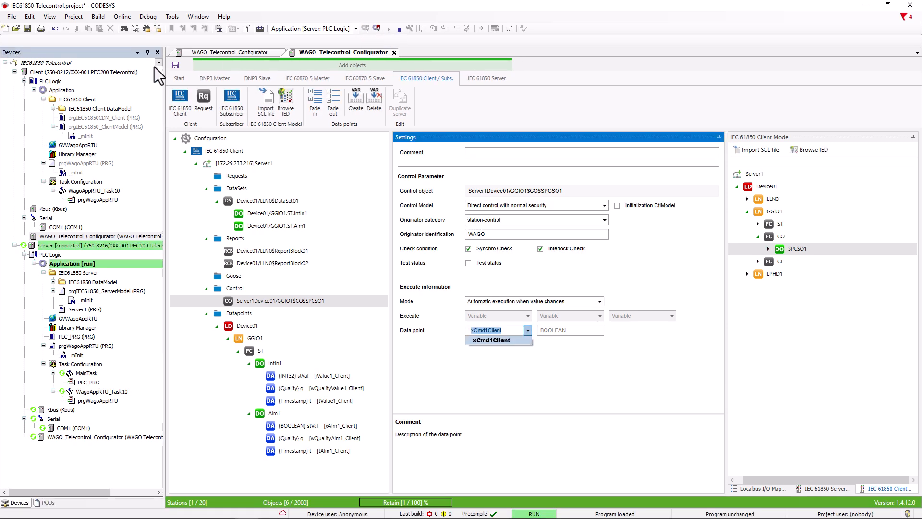
click(356, 29)
click(315, 38)
click(367, 29)
click(448, 284)
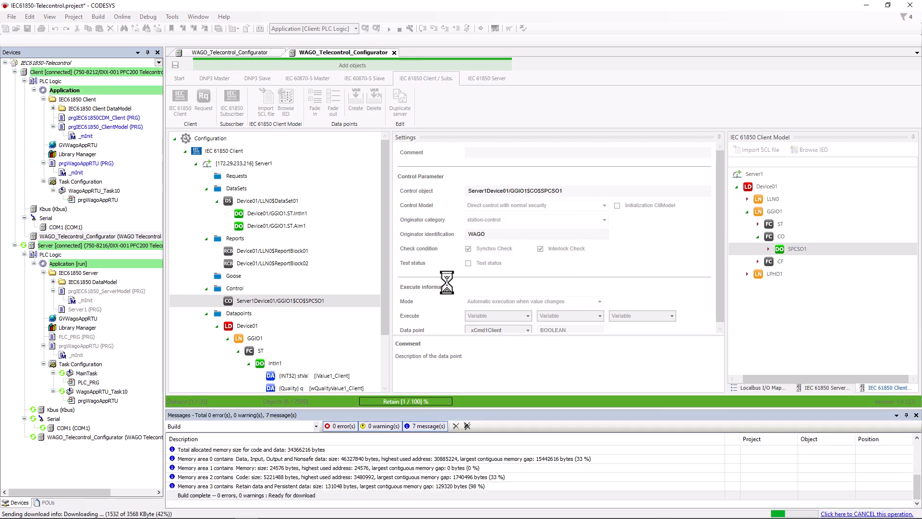
click(390, 31)
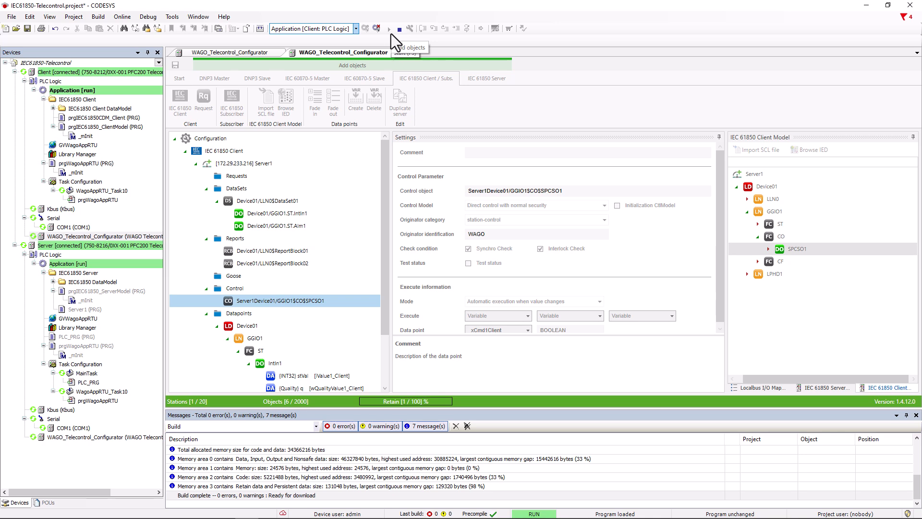
- Open the client and server GVWagoAppRTU lists with the server's below, and write TRUE to xCmd1Client
double_click(78, 144)
double_click(73, 318)
drag(500, 53, 540, 241)
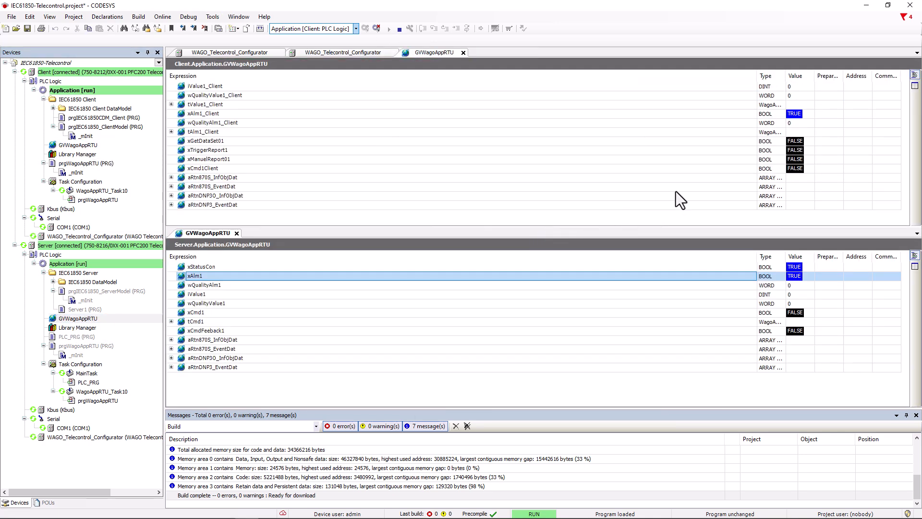
click(827, 169)
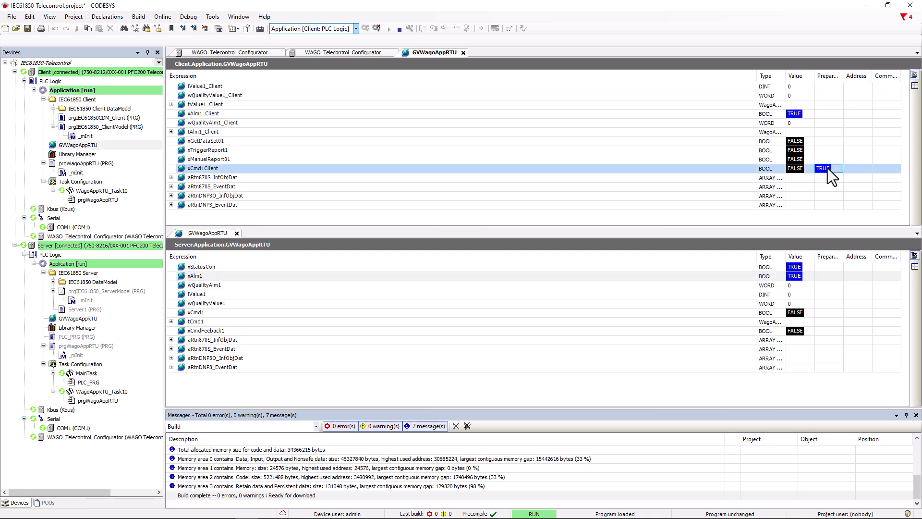
key(ctrl+F7)
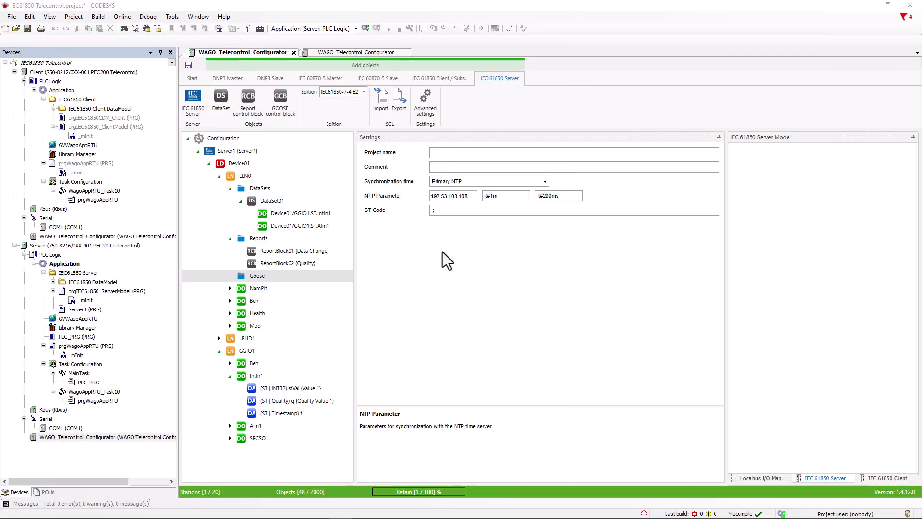
- Add a GOOSE control block to the server's Goose folder and assign DataSet01 to it
click(283, 108)
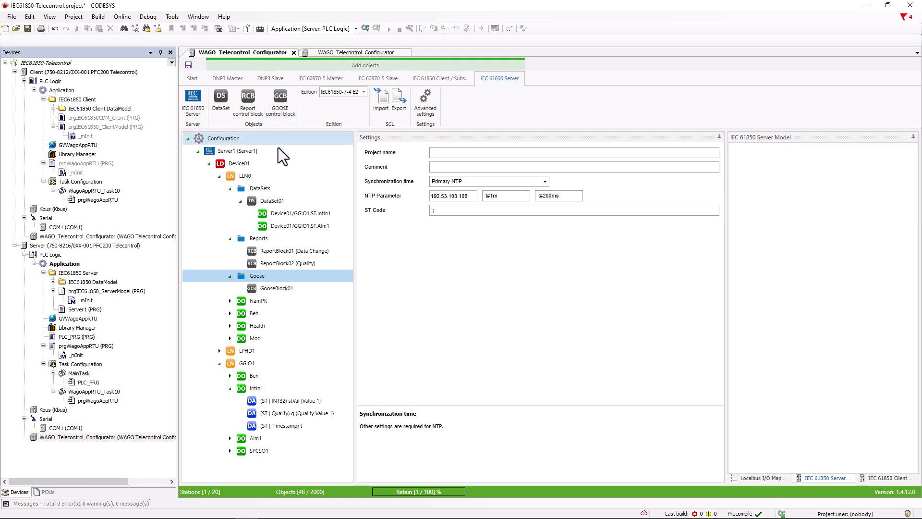
click(284, 288)
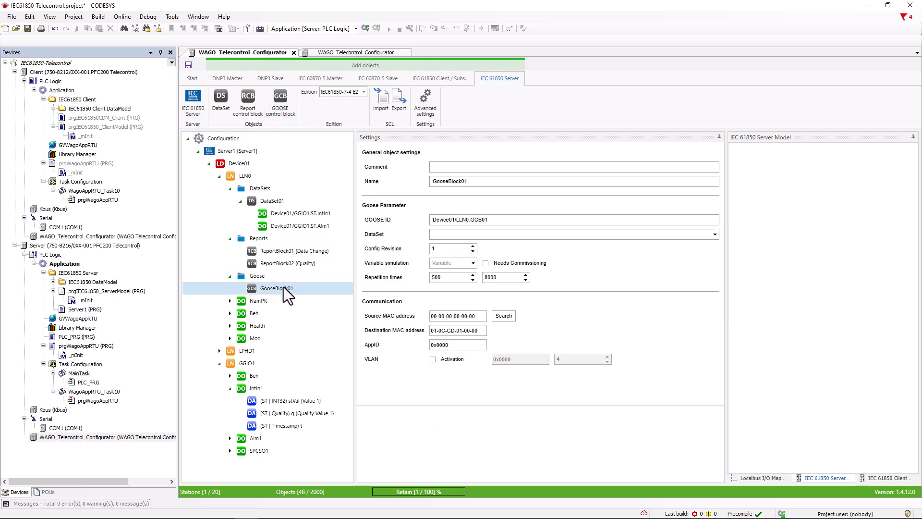
click(464, 237)
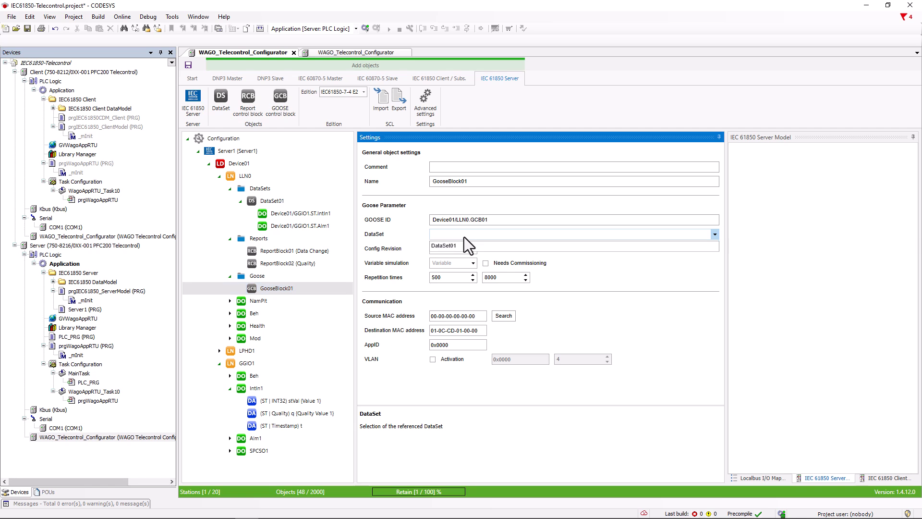
click(462, 246)
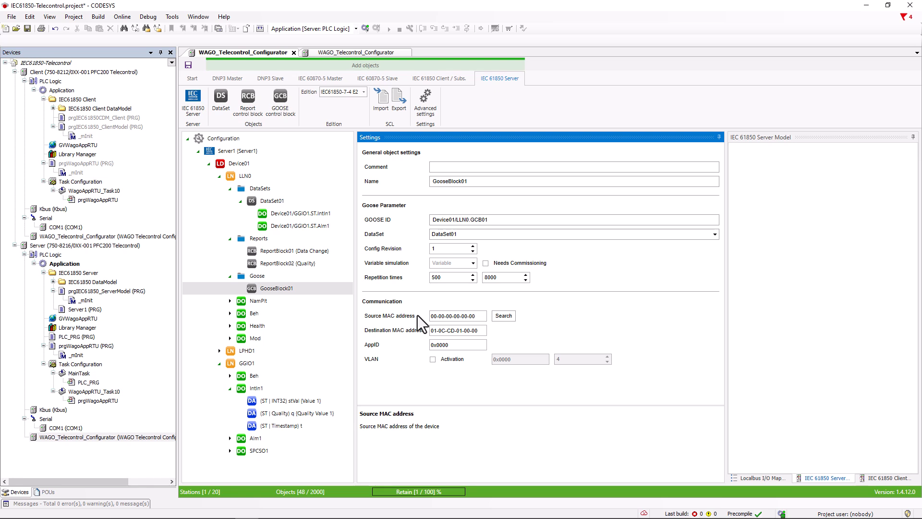
- Search for the GOOSE block's source MAC address and take it from the br0 network adapter
click(504, 316)
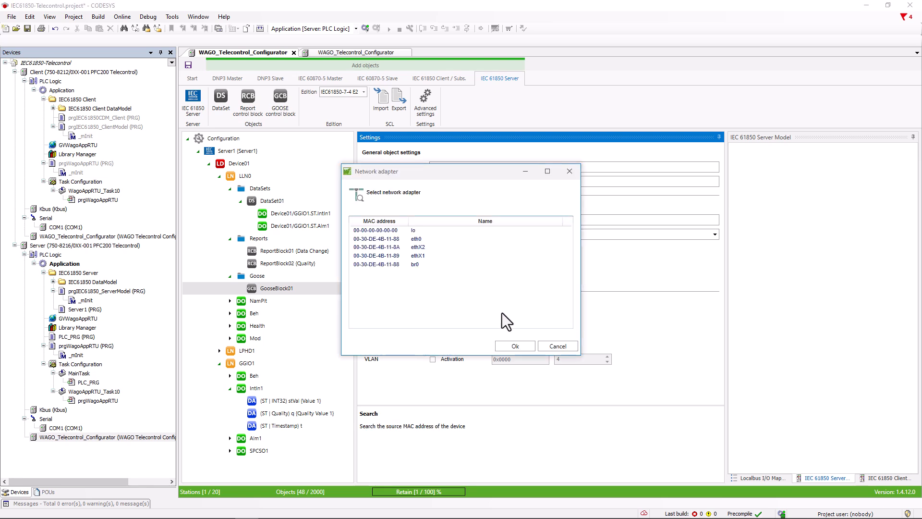
click(405, 265)
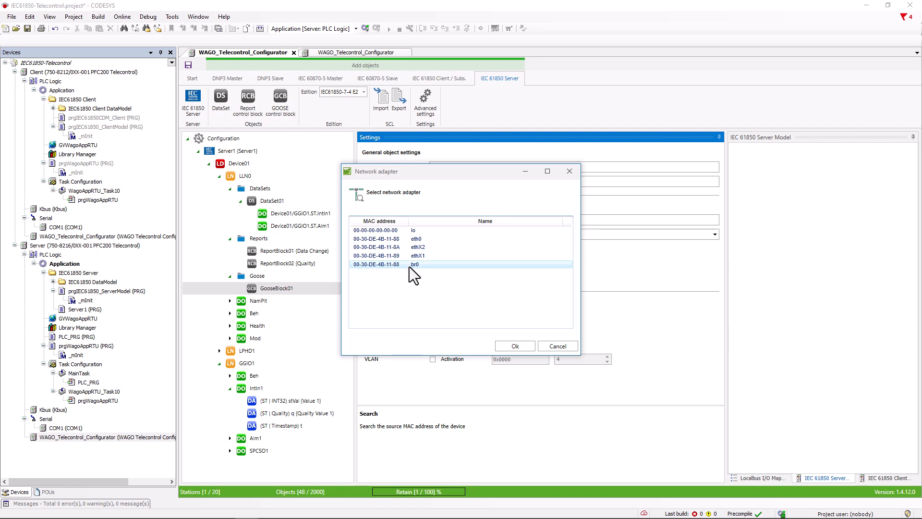
click(511, 344)
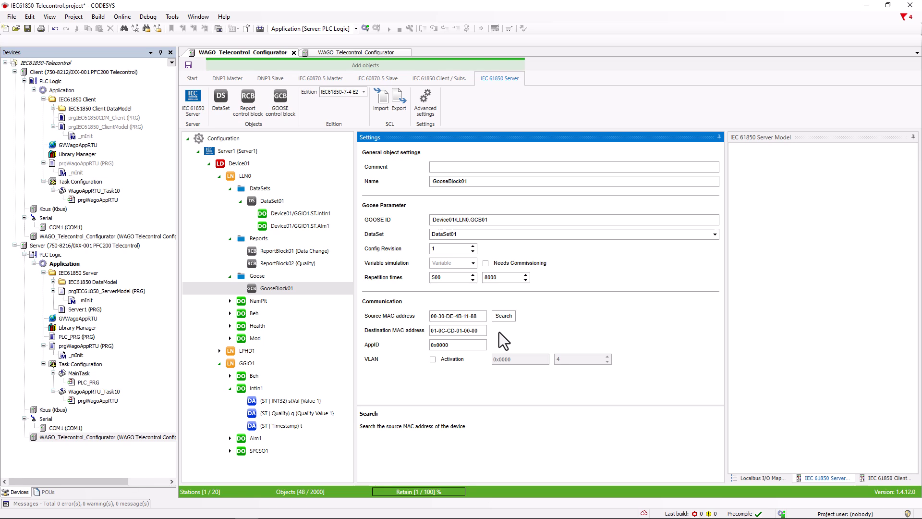
- Export the server's SCL description to the desktop as GooseServer.iid
click(399, 99)
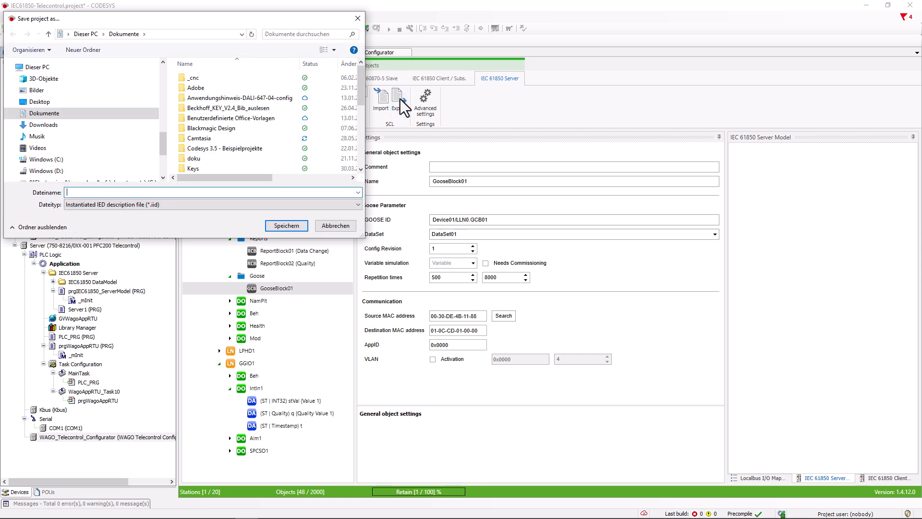
text(GooseBlock)
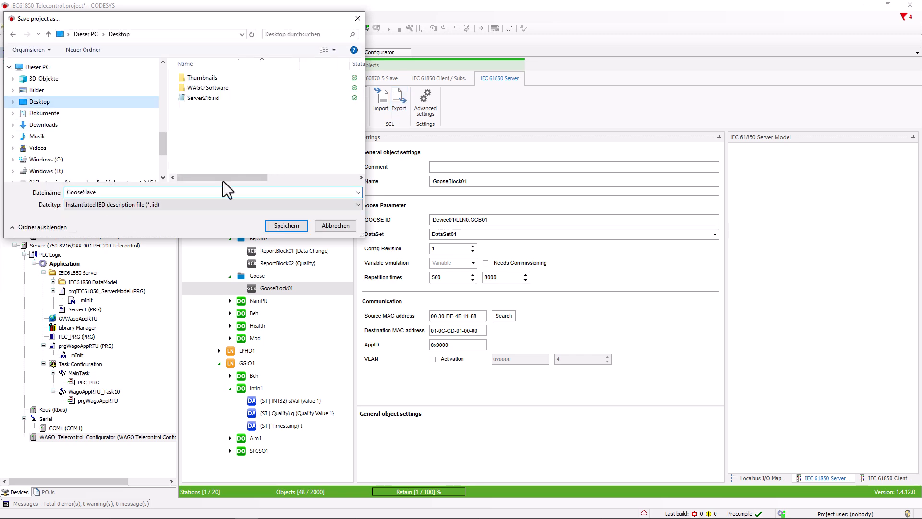
click(293, 226)
- Log in to the Server device, create and download the application, and start it
click(364, 28)
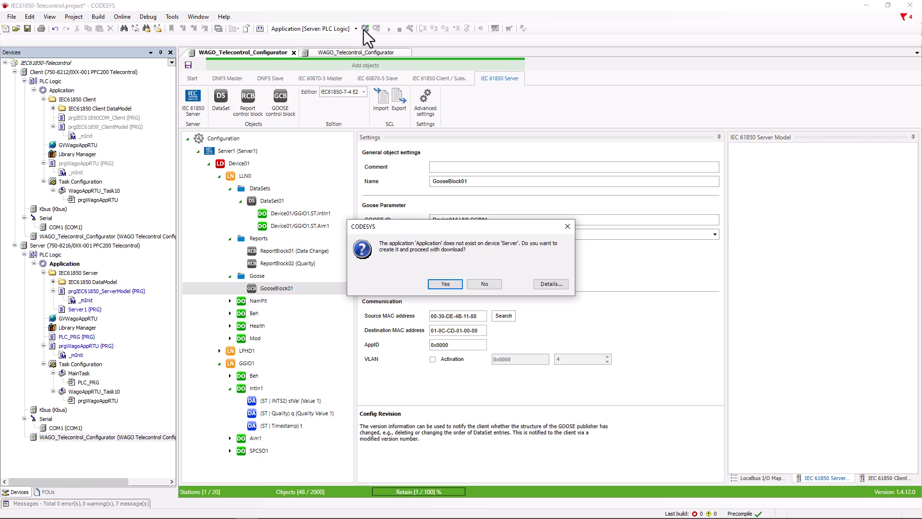
key(Return)
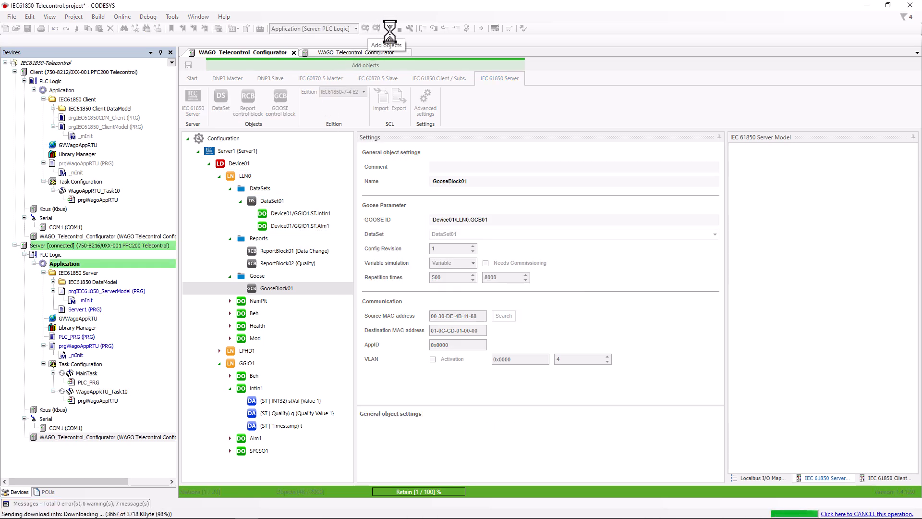
click(390, 30)
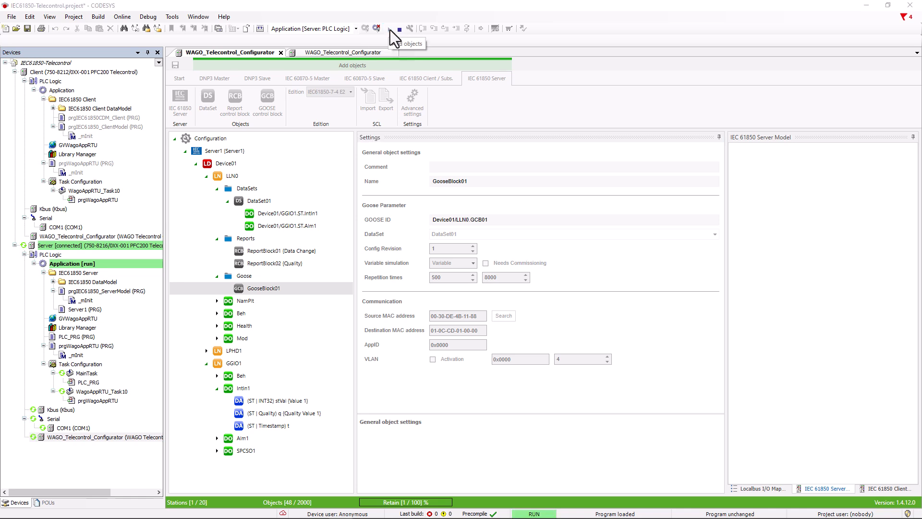
- Delete the IEC 61850 Client from the client's Telecontrol configuration and add an IEC 61850 Subscriber instead
click(365, 53)
click(222, 152)
key(Delete)
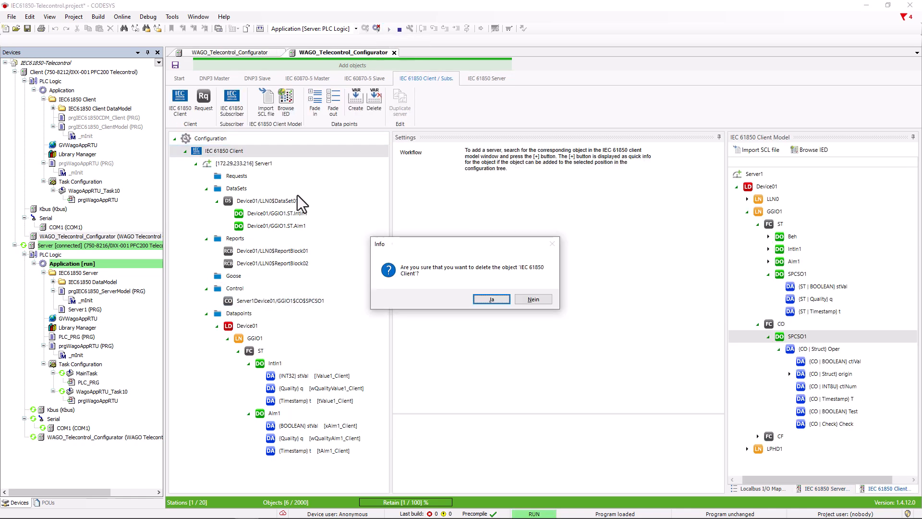
click(478, 299)
click(231, 94)
click(243, 151)
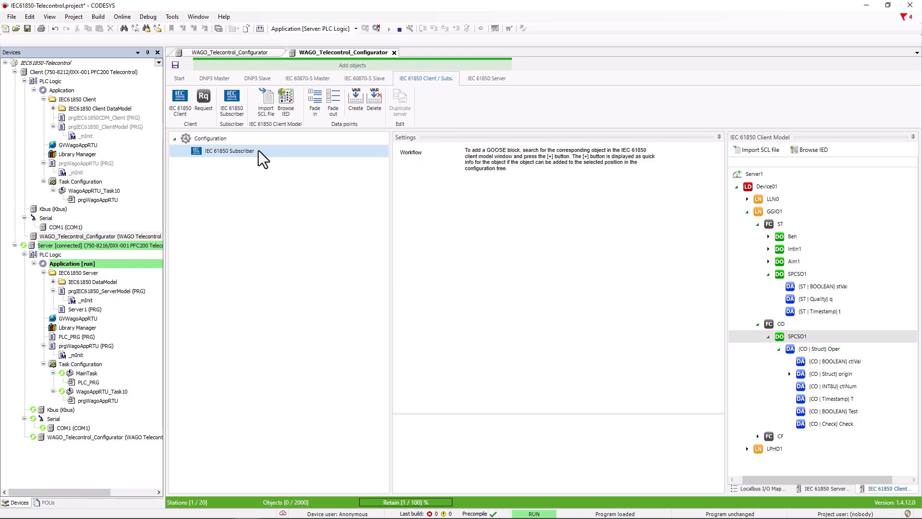
- Import the GooseServer.iid SCL file with the Server1 IED into the IEC 61850 client model, saving the file in the project
click(268, 100)
click(186, 99)
click(283, 225)
click(287, 198)
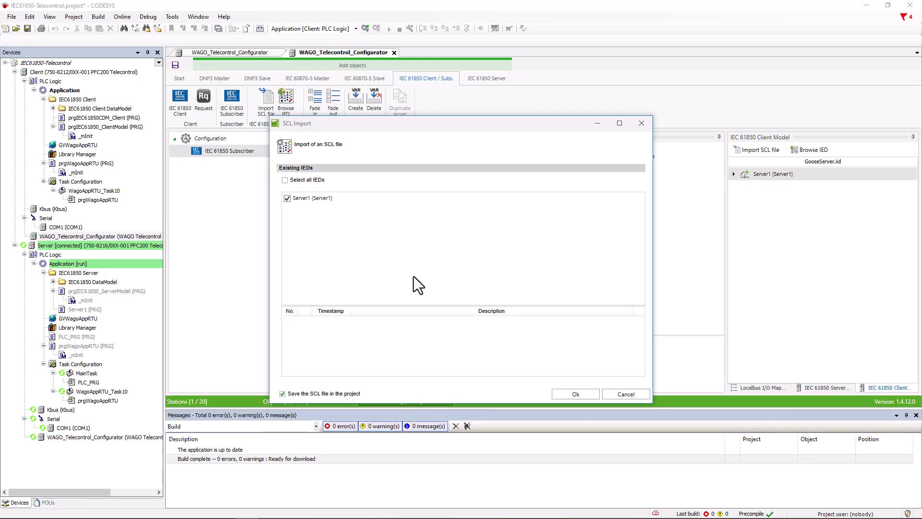
click(593, 398)
- Add GooseBlock01 from Server1's Device01/LLN0 Goose folder to the IEC 61850 Subscriber
click(733, 174)
click(744, 187)
click(755, 198)
double_click(792, 236)
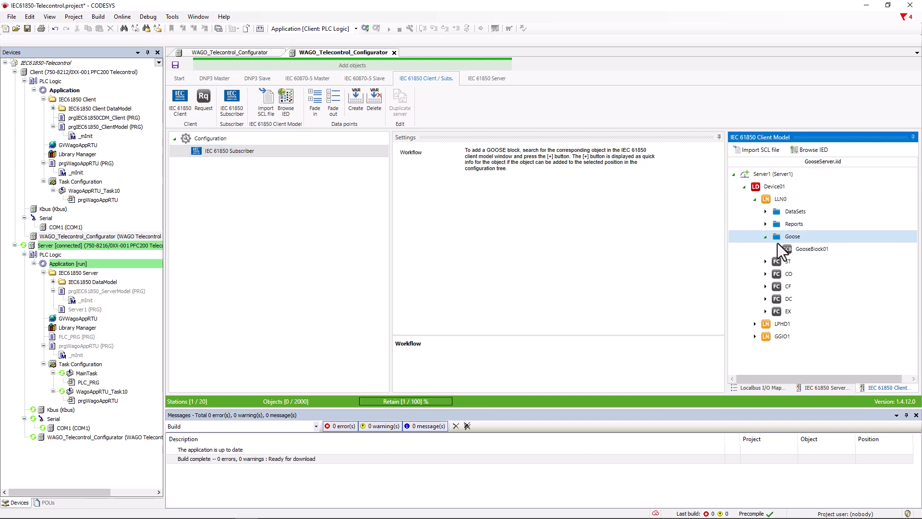
click(811, 248)
click(845, 249)
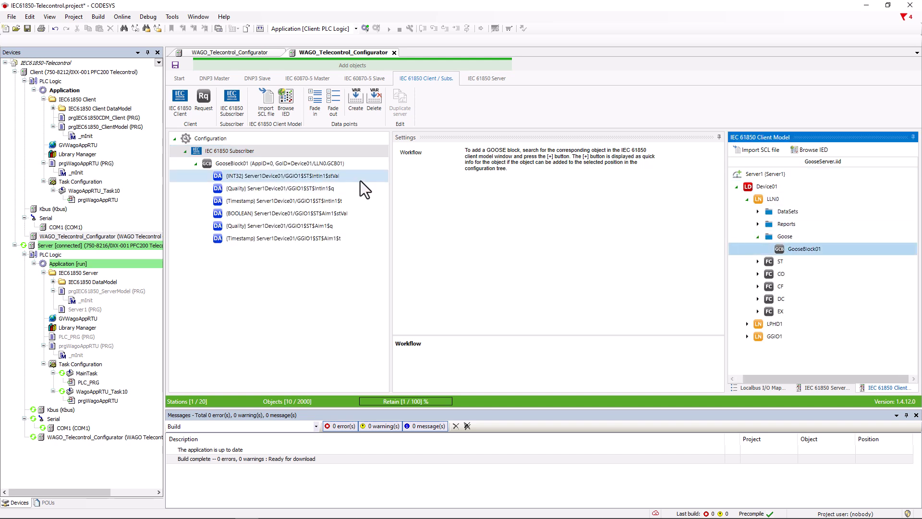
- Assign a new variable iValue1_Goose to the INT32 Intin1 stVal data point of the GOOSE block
click(327, 179)
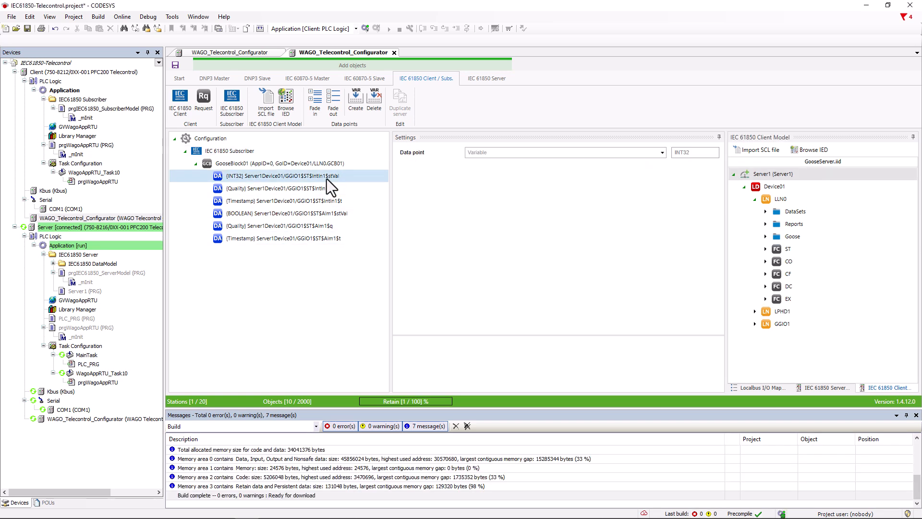
click(491, 151)
text(iVa)
text(lue1_Goose)
key(Return)
- Assign a new variable xAlm1_Goose to the BOOLEAN Alm1 stVal data point of the GOOSE block
click(352, 211)
click(482, 153)
text(xAlm1_Goose)
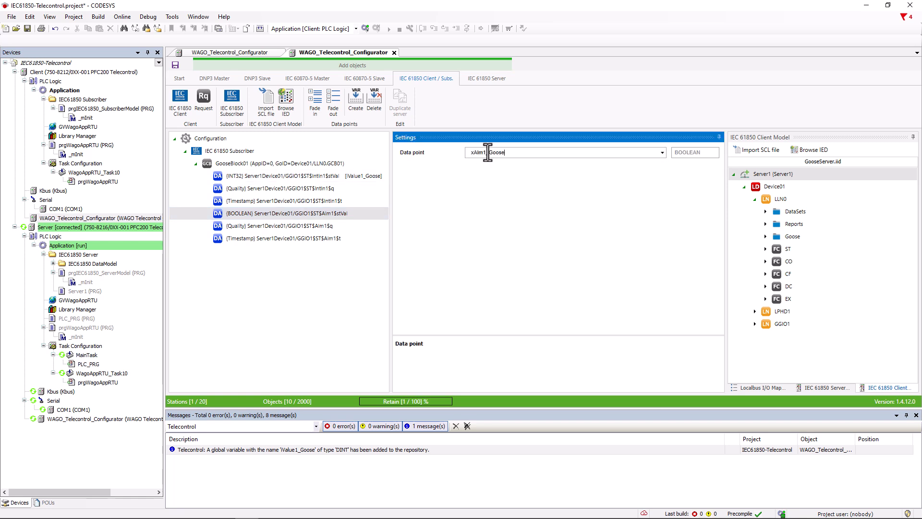
key(Return)
- Examine GooseBlock01's GOOSE and communication parameters, including the options for the variables behavior
click(270, 163)
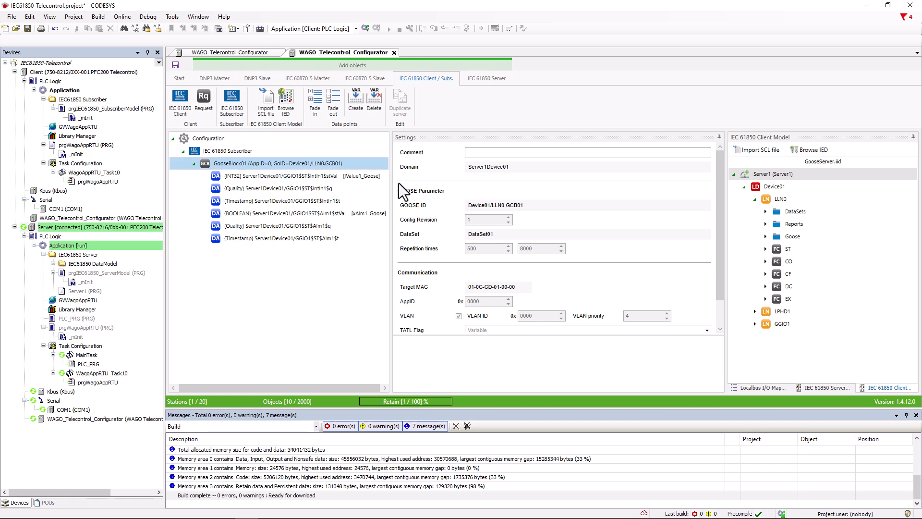
drag(716, 215, 721, 253)
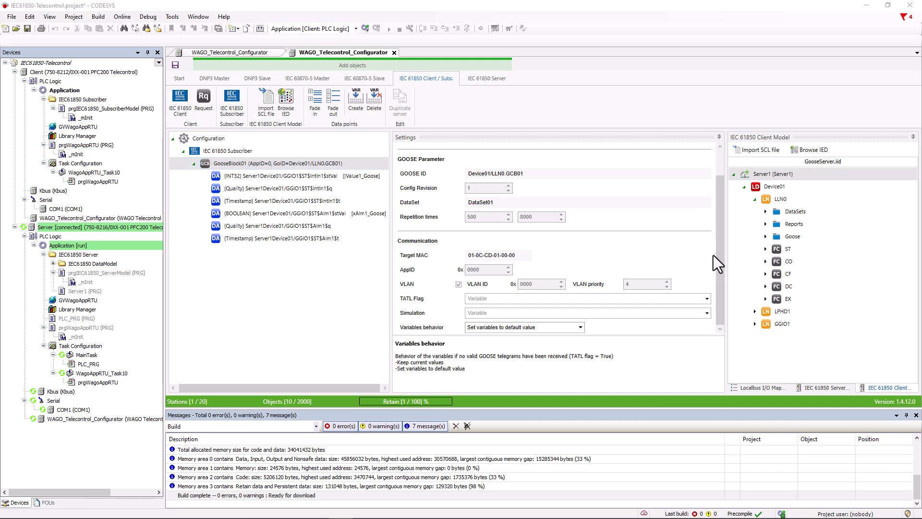
click(578, 327)
click(578, 327)
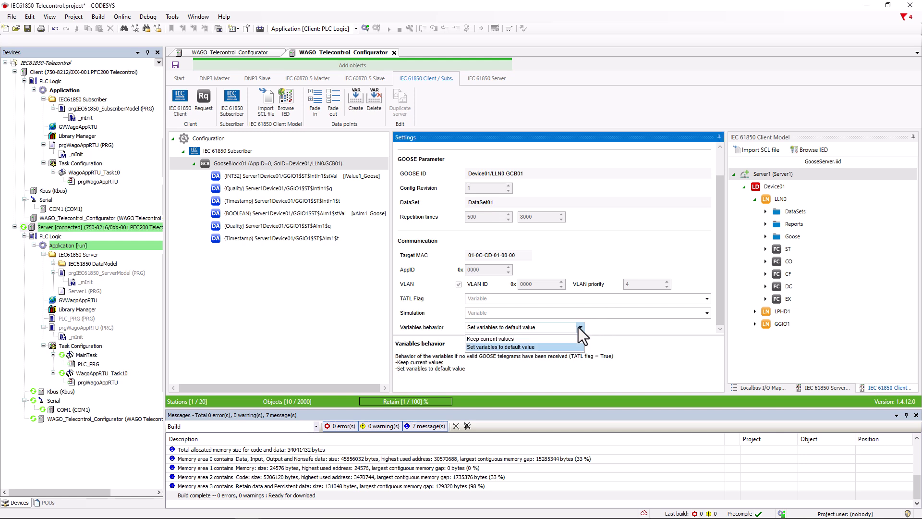
click(578, 327)
click(721, 256)
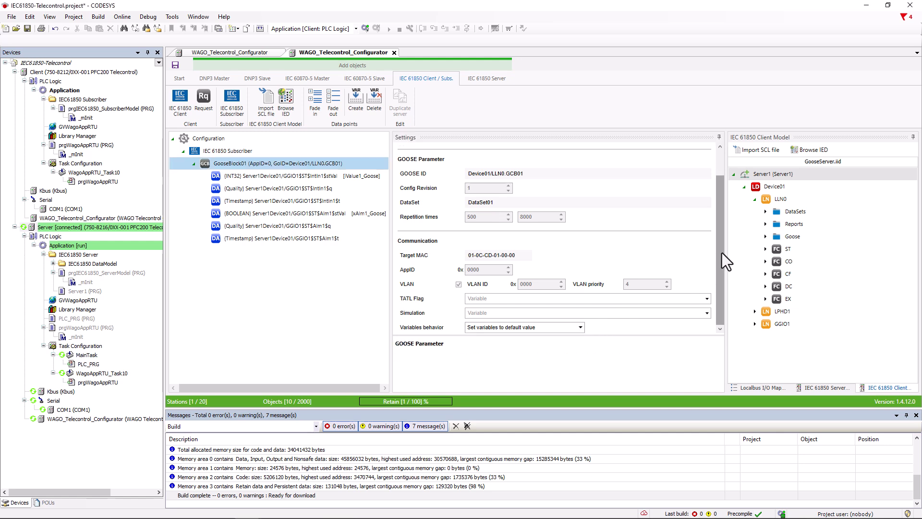
- Log in to the Client device and download the modified application to run it
click(318, 212)
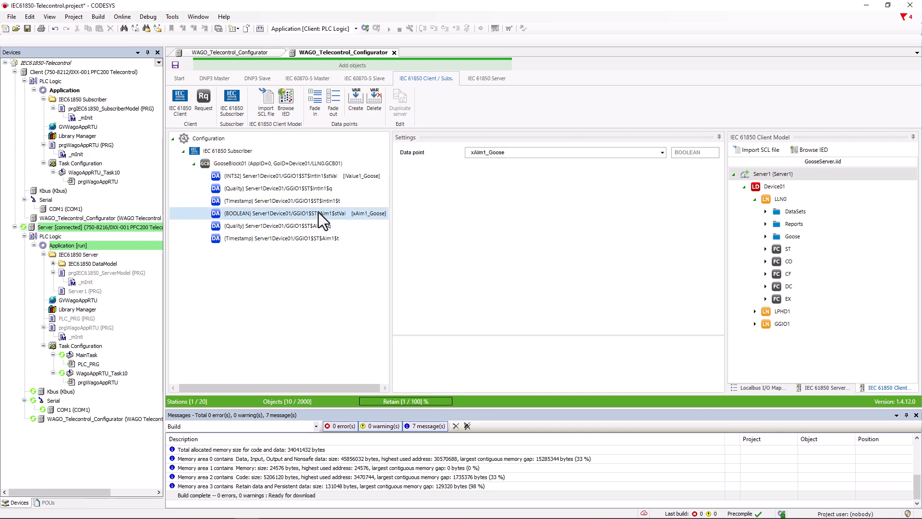
click(365, 28)
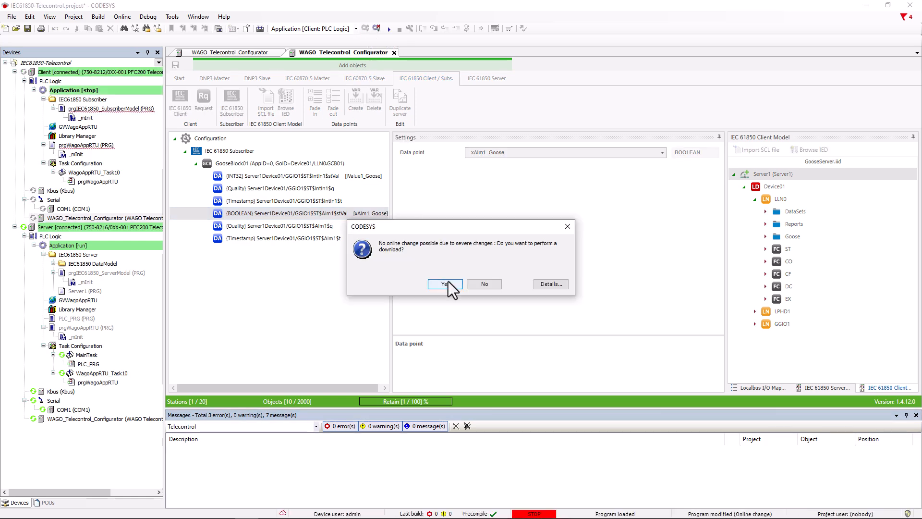
click(448, 284)
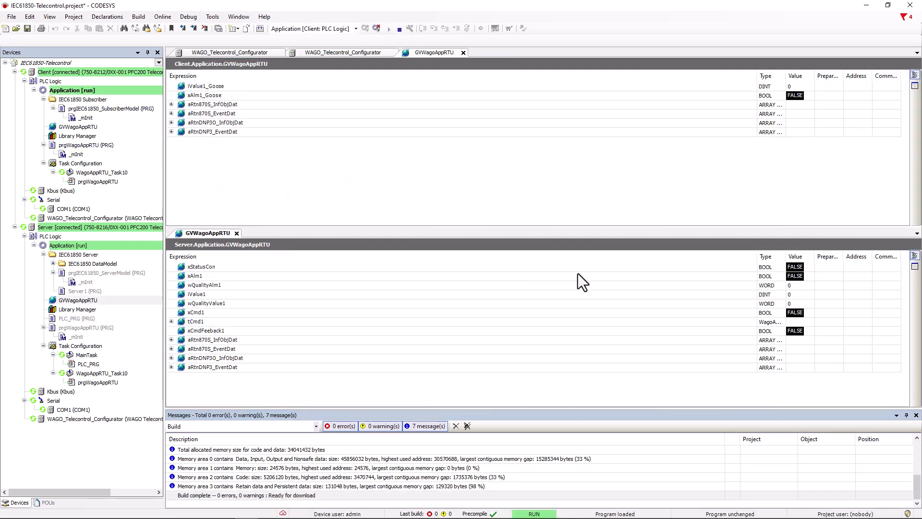
- Write TRUE to the server's xAlm1 variable online and reset it to FALSE to test GOOSE transfer to the client
click(831, 277)
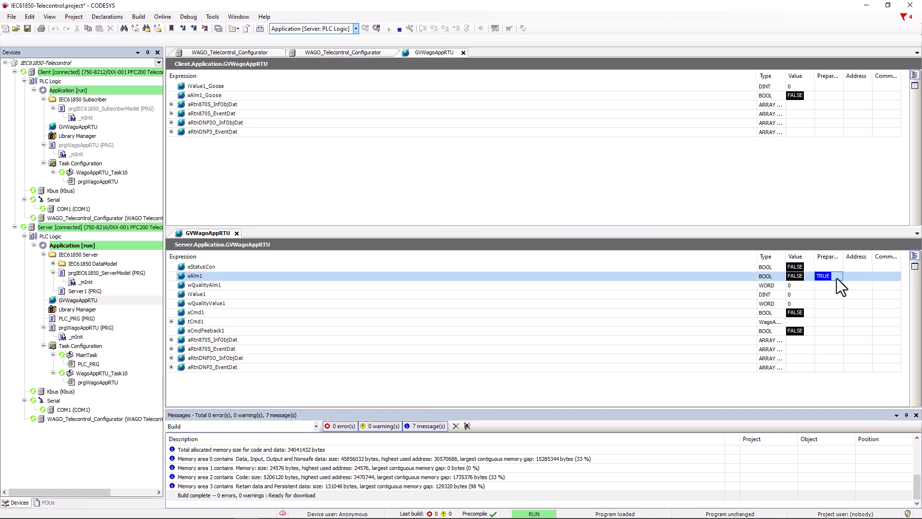
key(ctrl+F7)
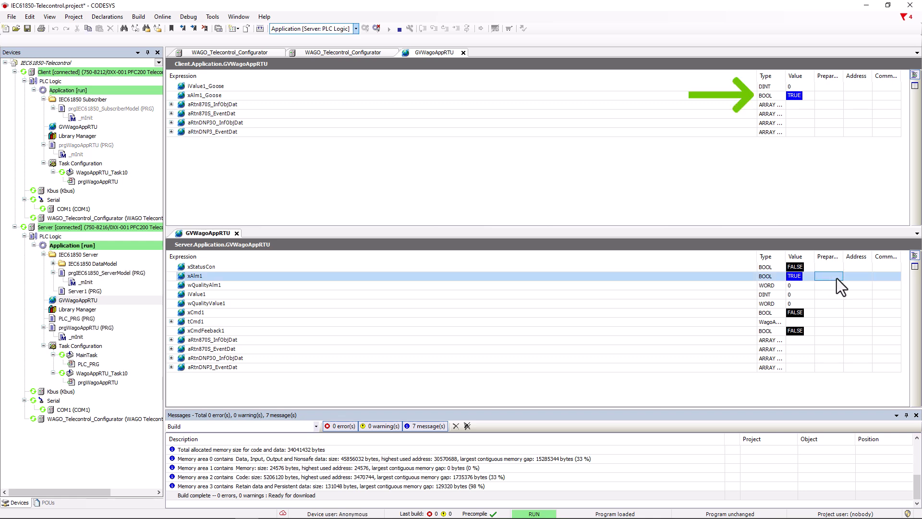
key(ctrl+F7)
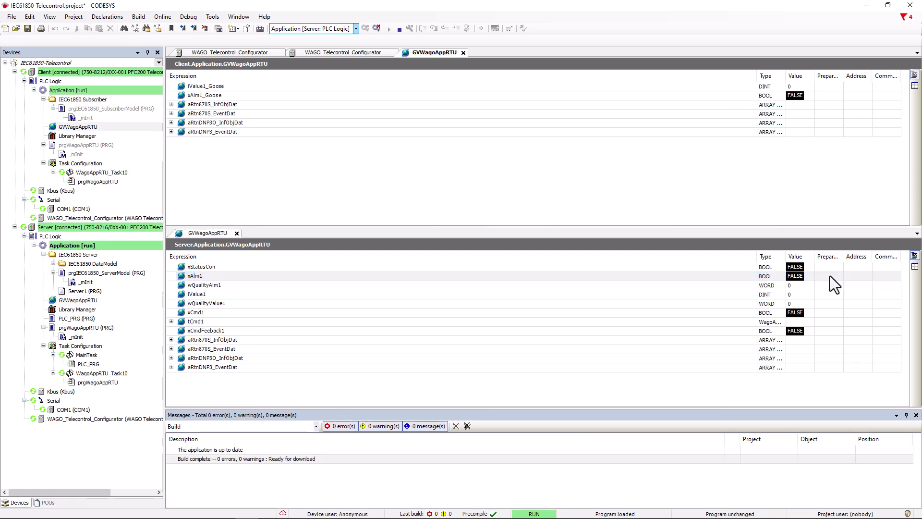
- Write the value 42 to the server's iValue1 variable online to test its GOOSE transfer to the client
click(827, 295)
text(42)
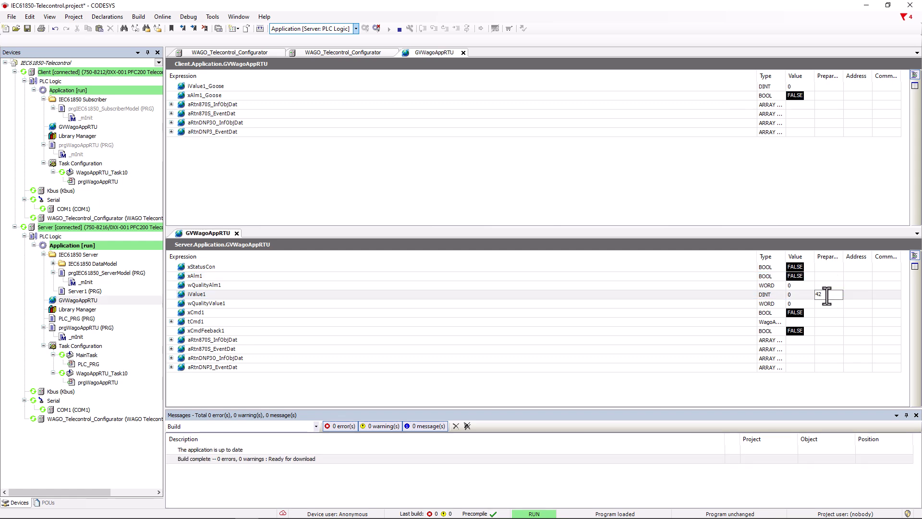
key(Return)
key(ctrl+F7)
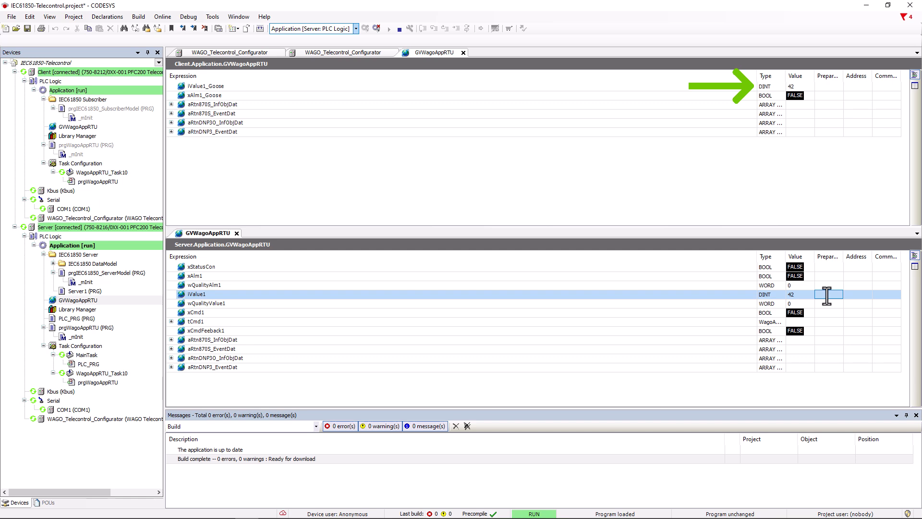